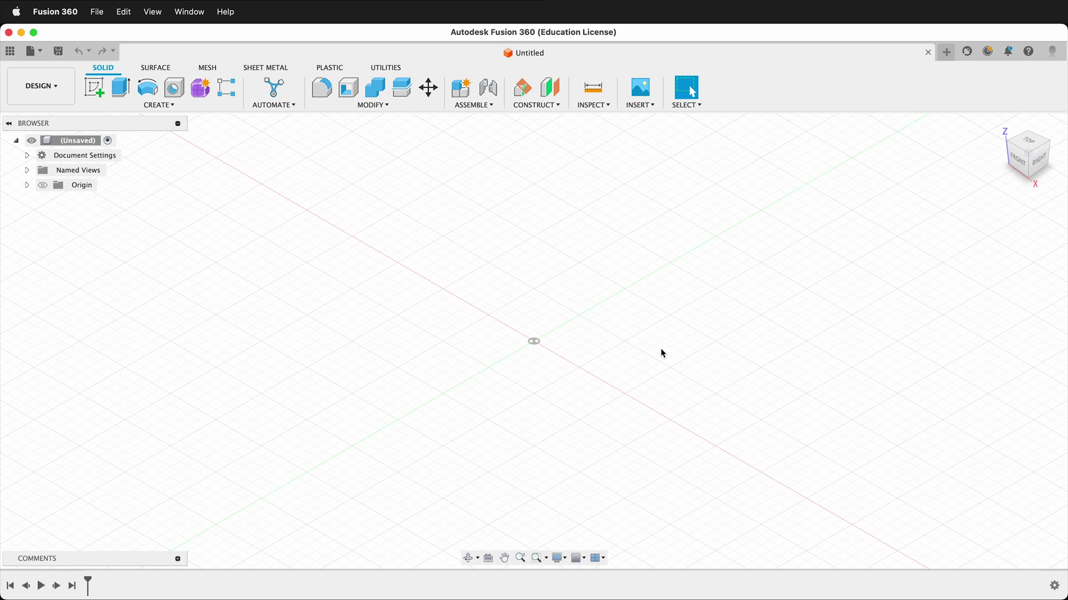
Step: Create an internal standard component named "Front" and make it the active component
left_click(167, 105)
left_click(122, 118)
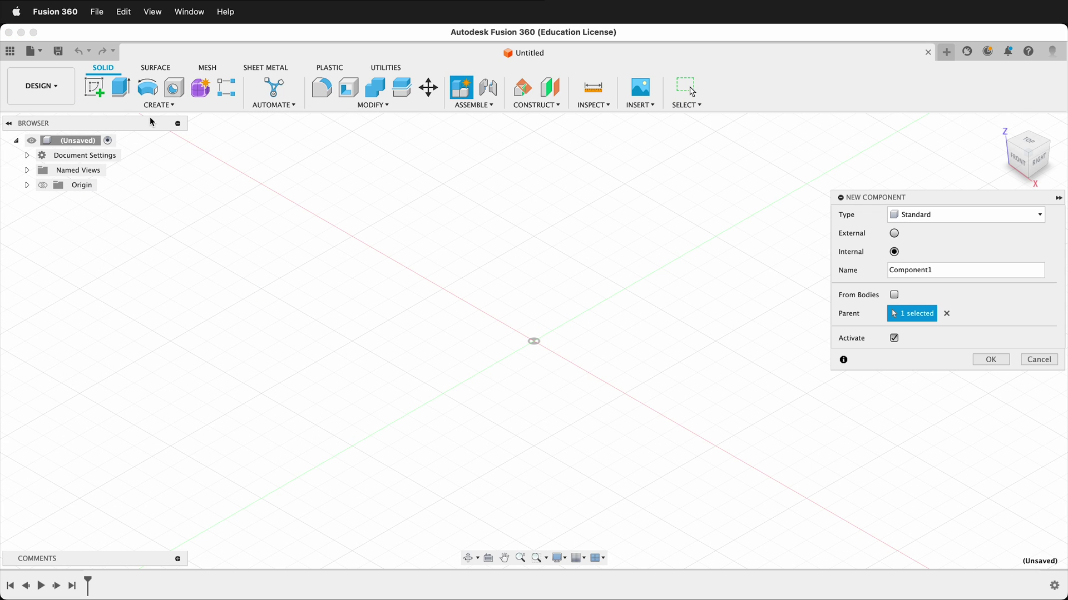
double_click(949, 264)
type("Front")
key("Return")
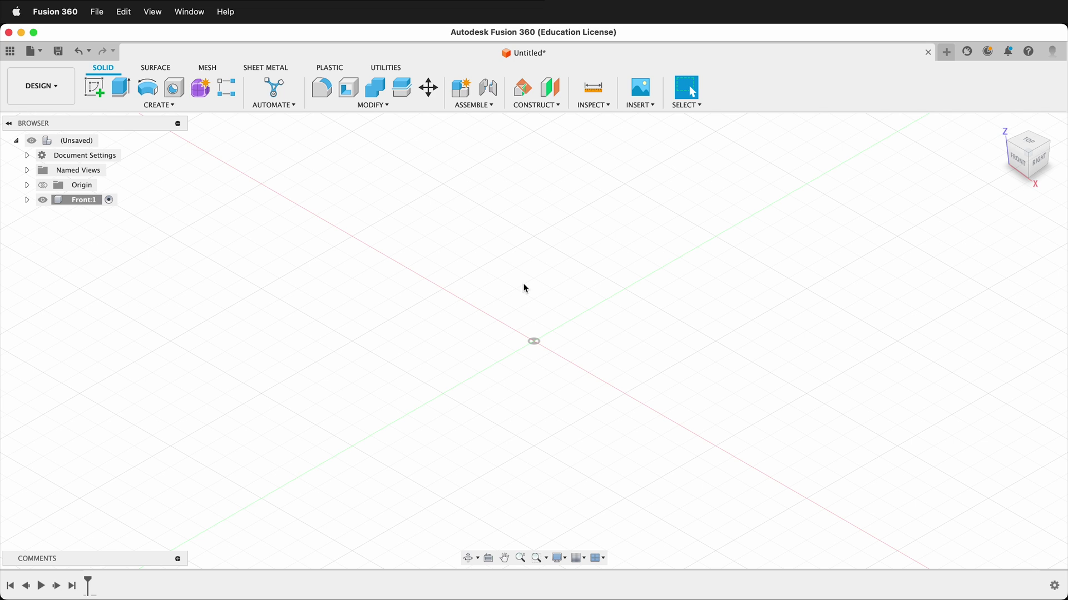
Step: Create a construction plane offset 4 in from the YZ plane
left_click(556, 107)
left_click(553, 118)
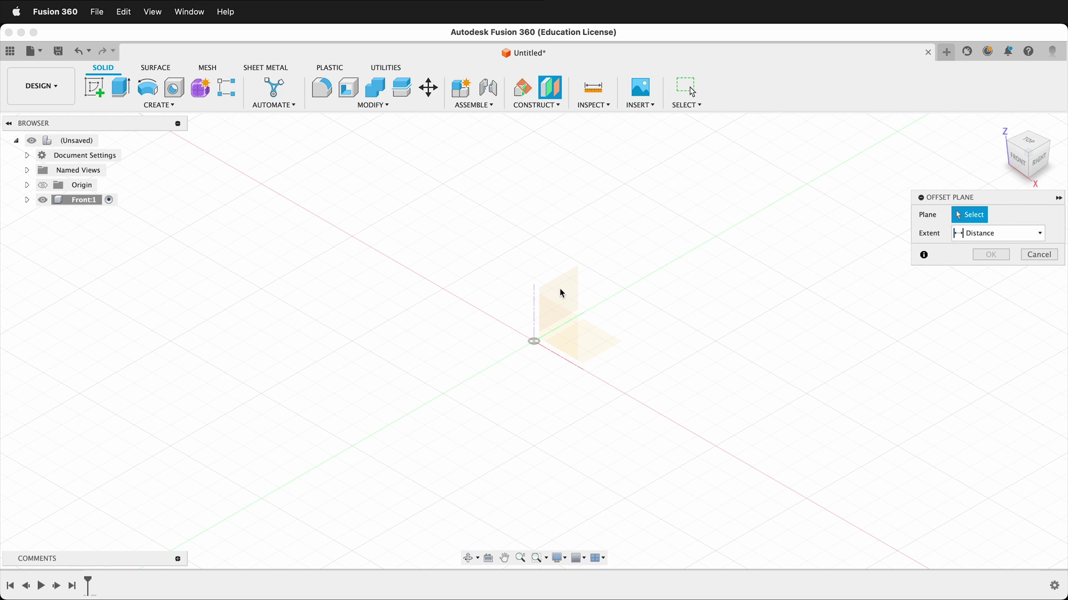
left_click(561, 293)
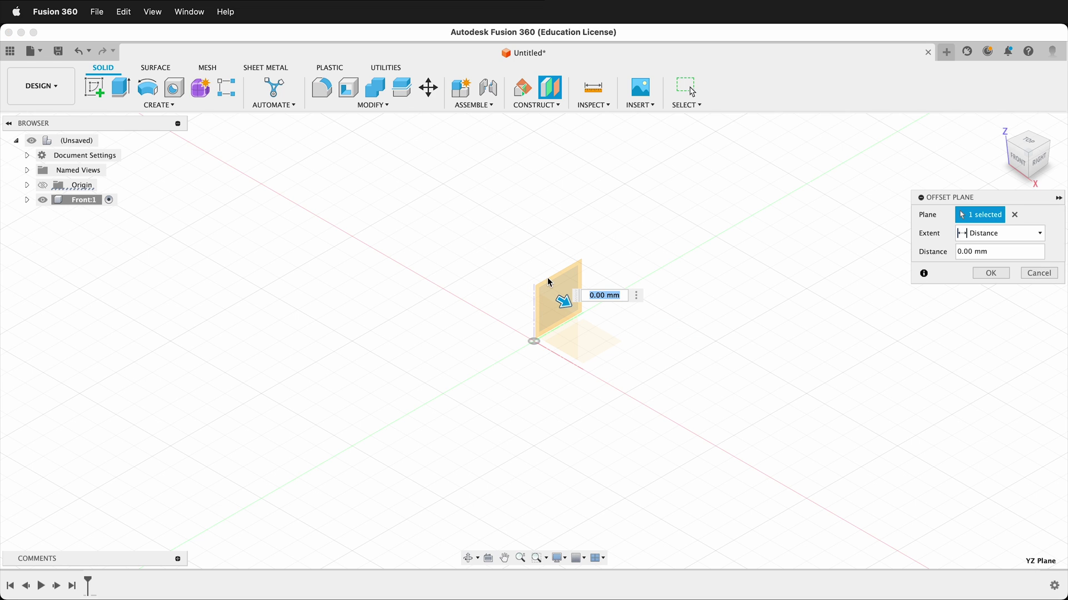
type("4")
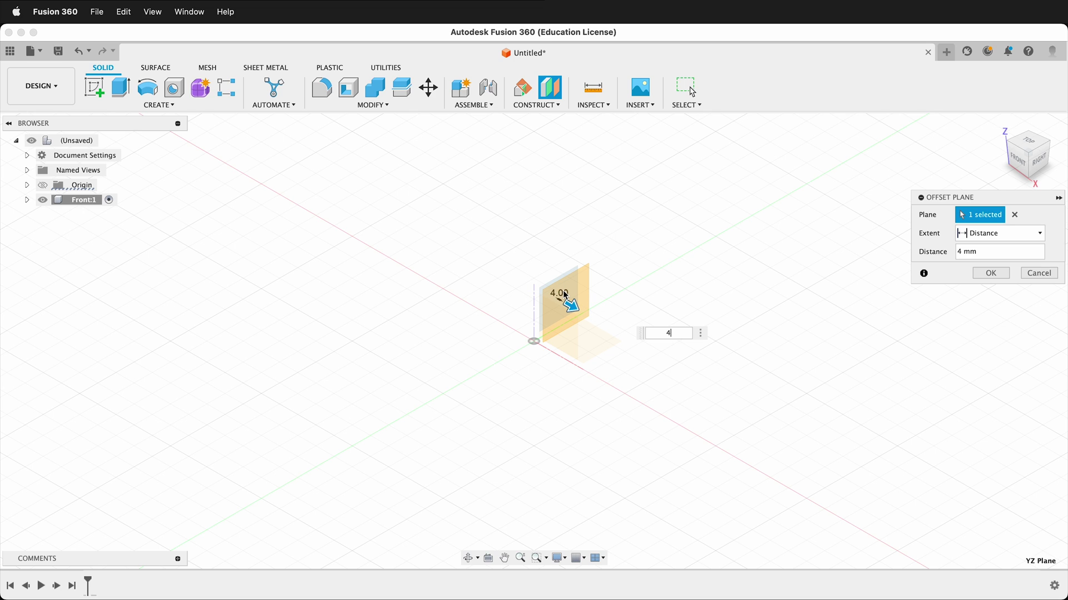
type(" in")
key("Return")
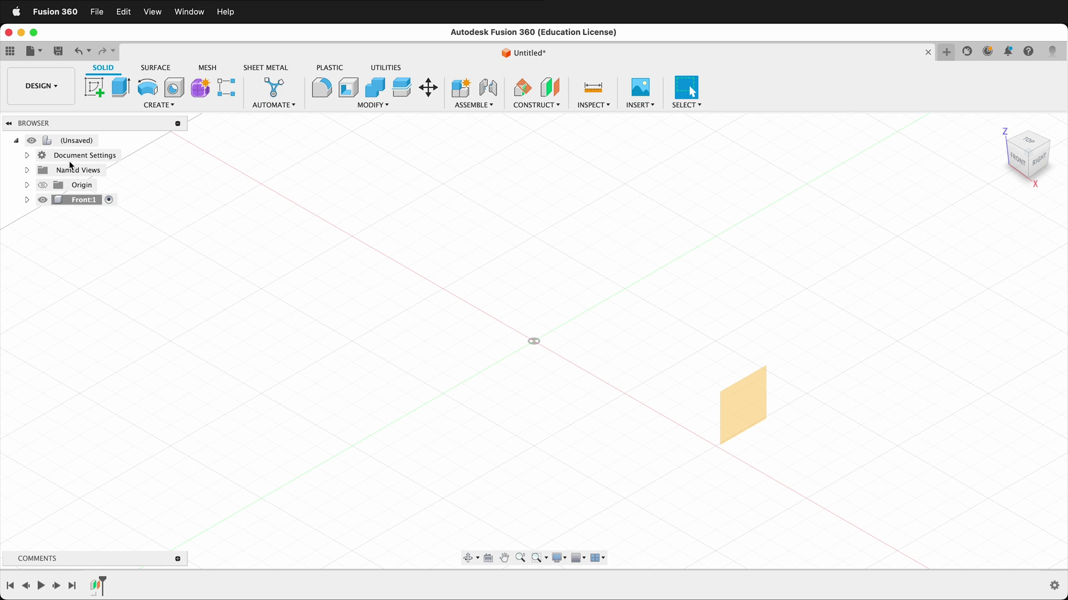
Step: Change the document's active units to inches
left_click(27, 156)
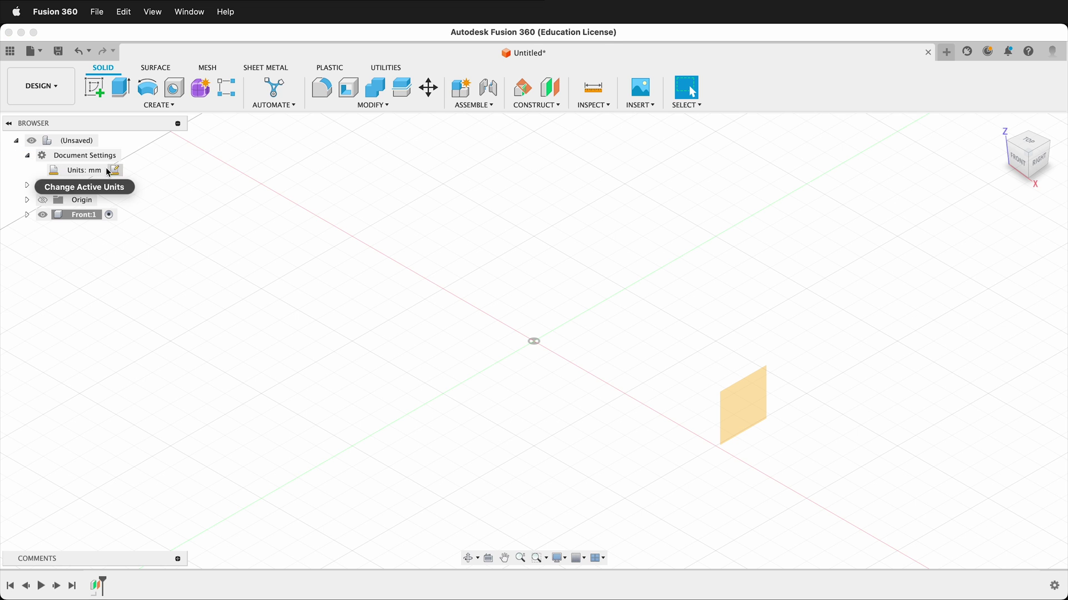
left_click(115, 170)
left_click(1008, 215)
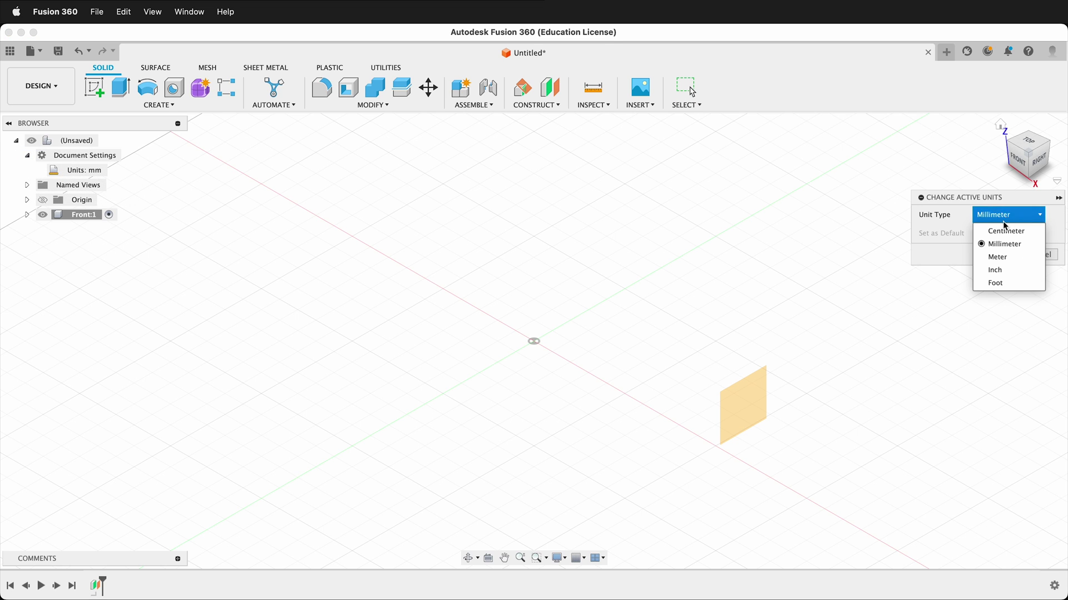
left_click(995, 269)
left_click(991, 255)
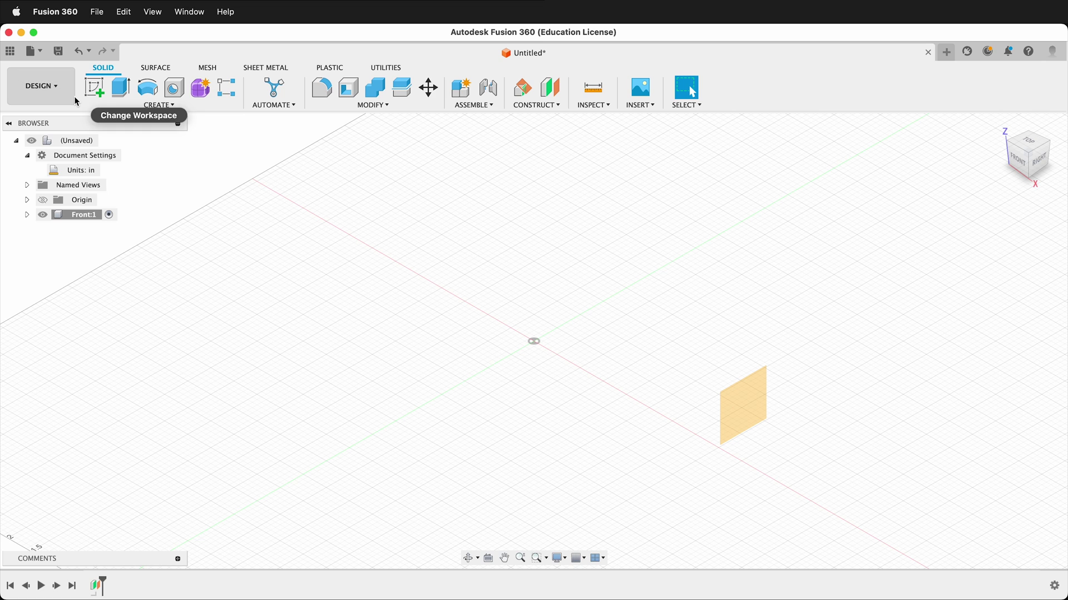
Step: Start a sketch on the offset plane and draw a rectangle about 3.12 in wide and 2.51 in high just above the origin
left_click(94, 88)
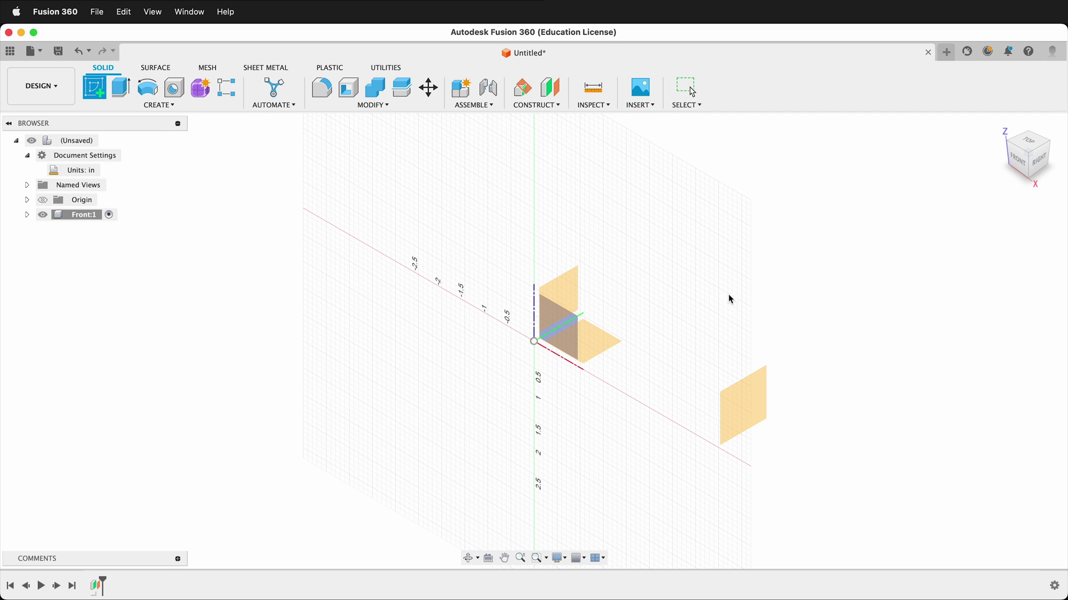
left_click(756, 415)
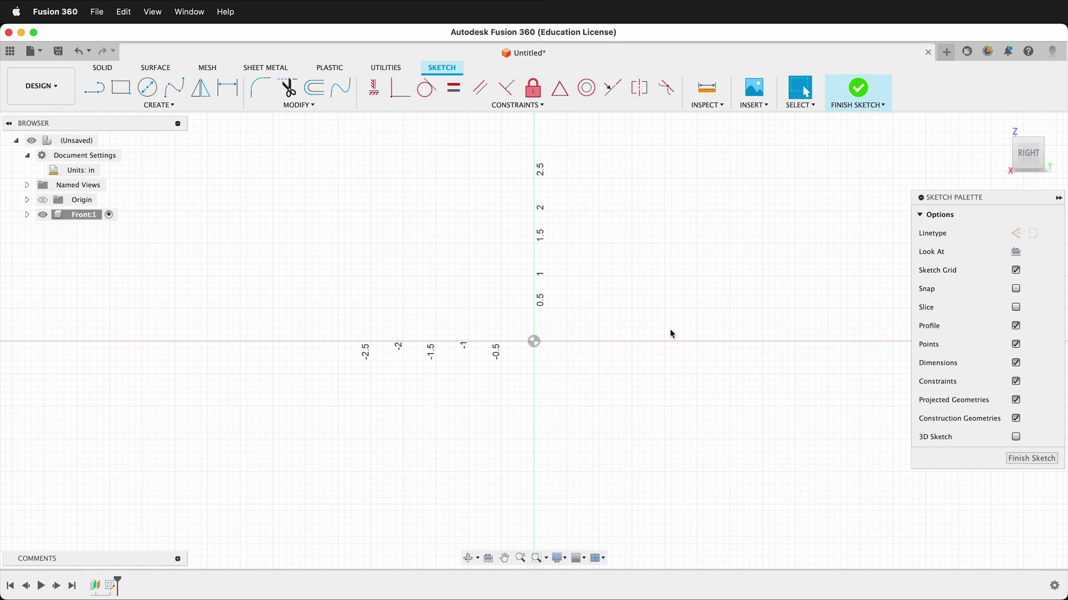
left_click(118, 89)
left_click(442, 168)
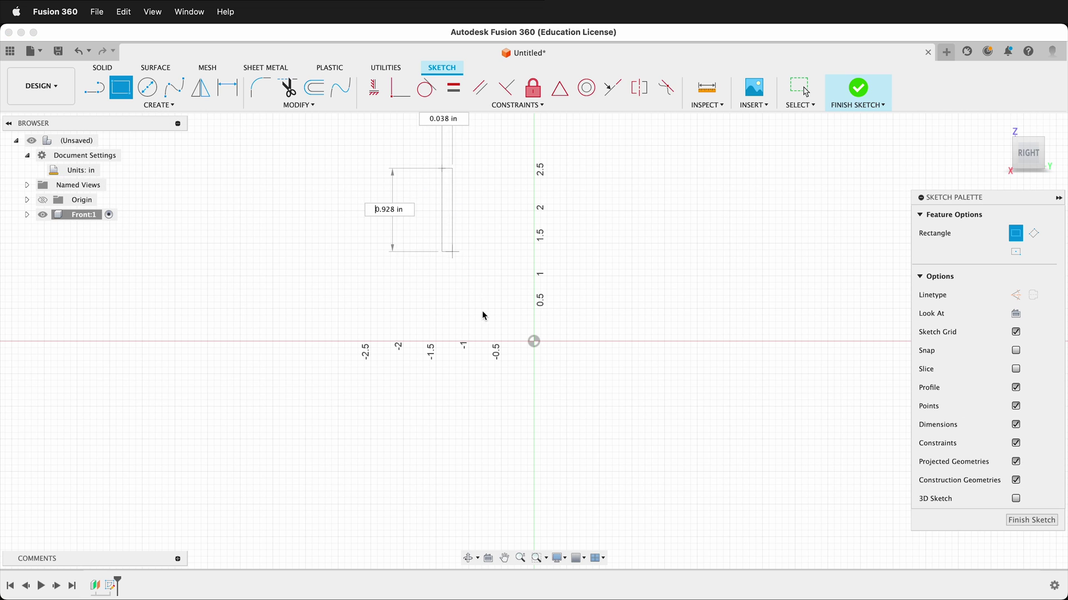
left_click(646, 332)
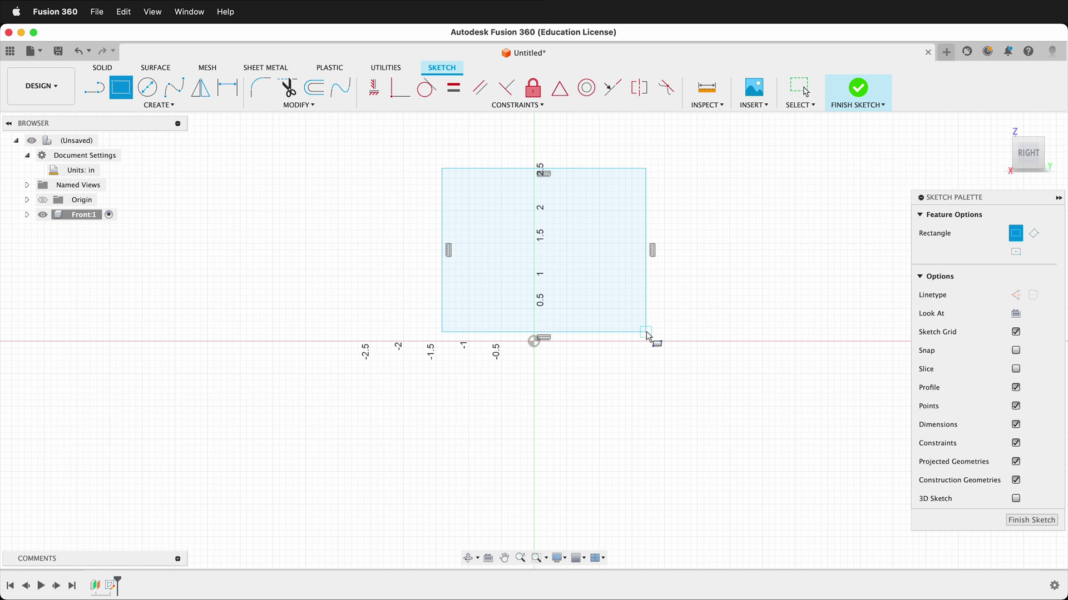
Step: Constrain the midpoint of the rectangle's bottom edge to the origin
left_click(558, 89)
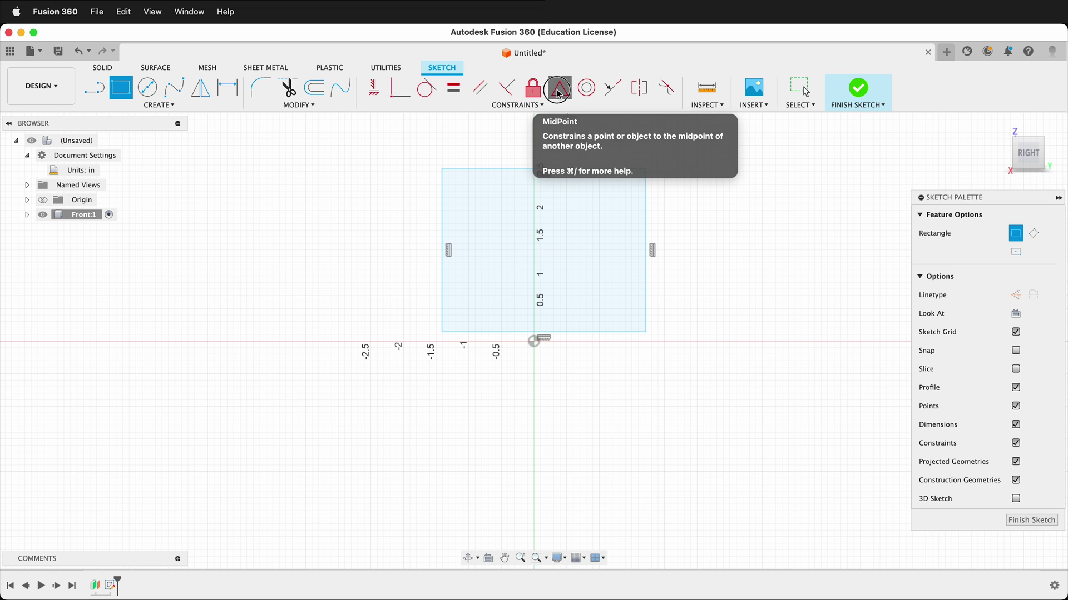
left_click(548, 333)
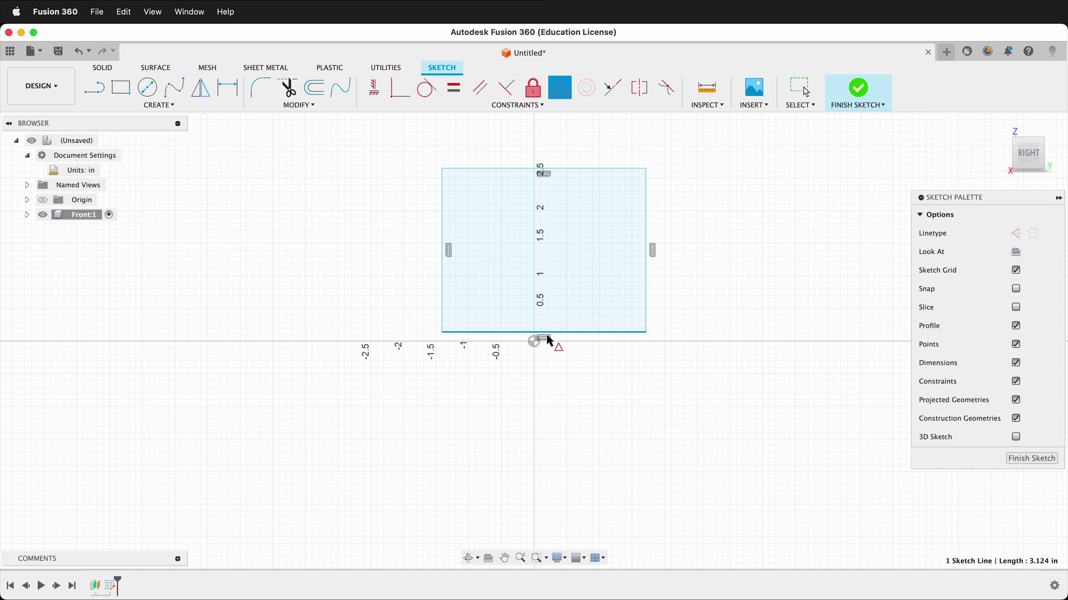
left_click(534, 341)
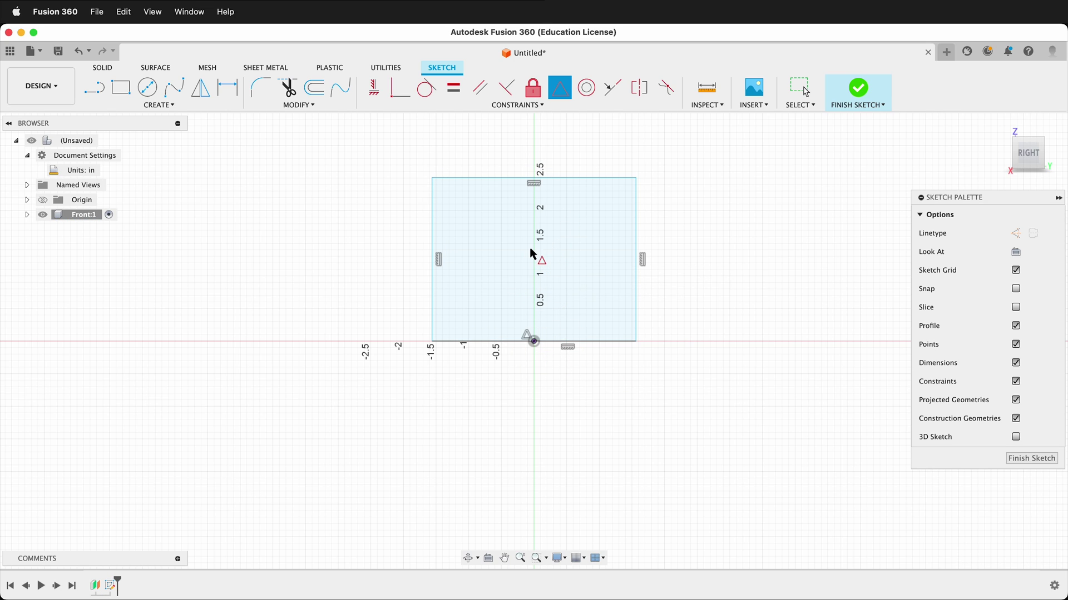
Step: Dimension the rectangle's bottom edge to a width of 8 in
key("d")
left_click(618, 341)
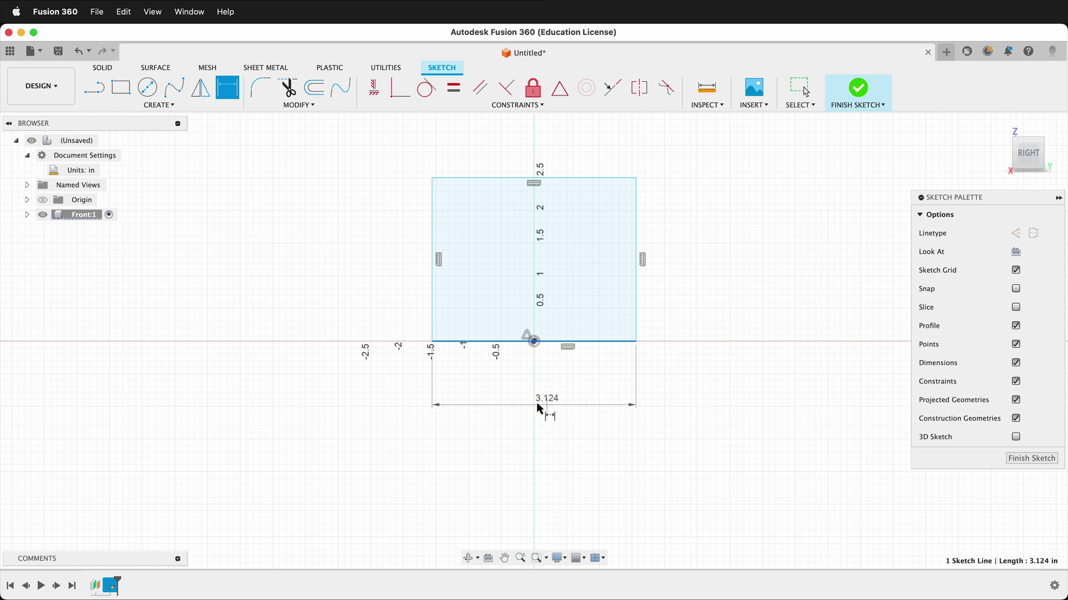
left_click(526, 407)
type("8")
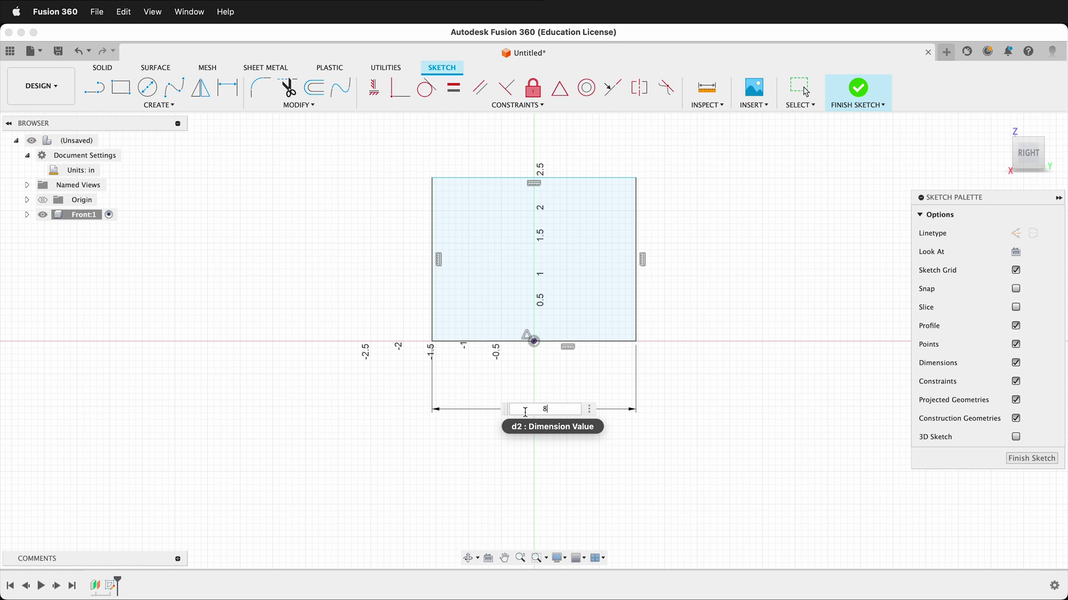
key("Return")
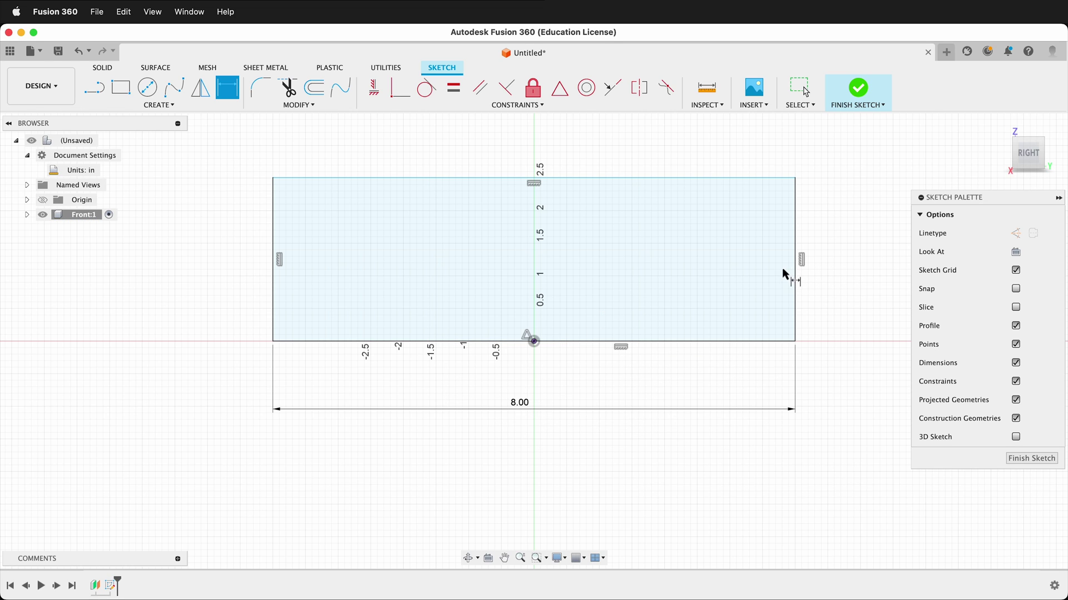
Step: Dimension the rectangle's vertical side to a height of 12.5 in
left_click(794, 276)
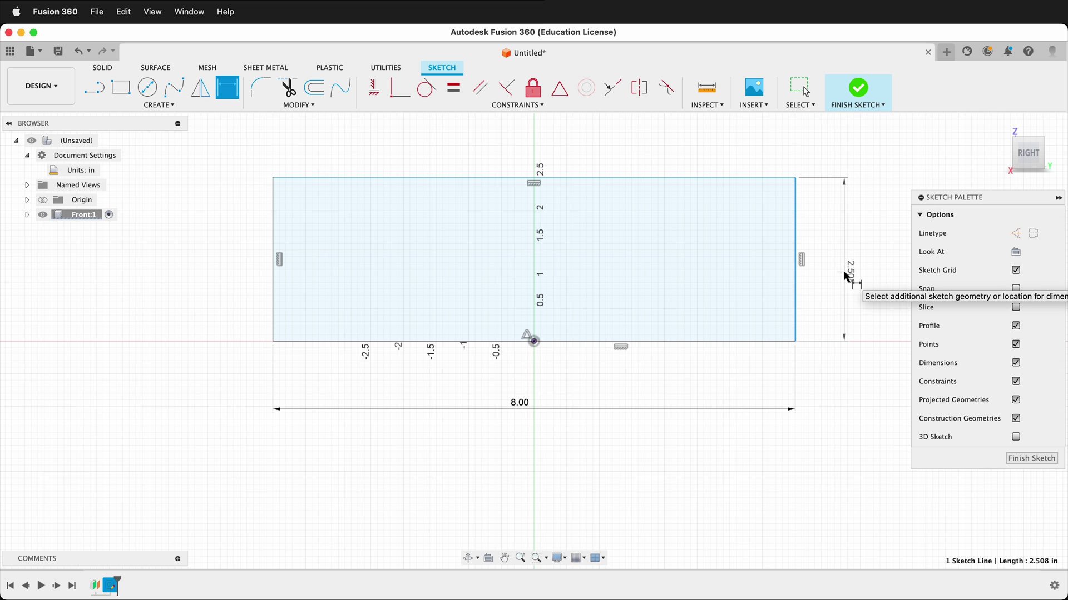
left_click(845, 276)
type("12.5")
key("Return")
scroll(861, 272, "down", 5)
middle_click_drag(882, 269, 839, 278, "shift")
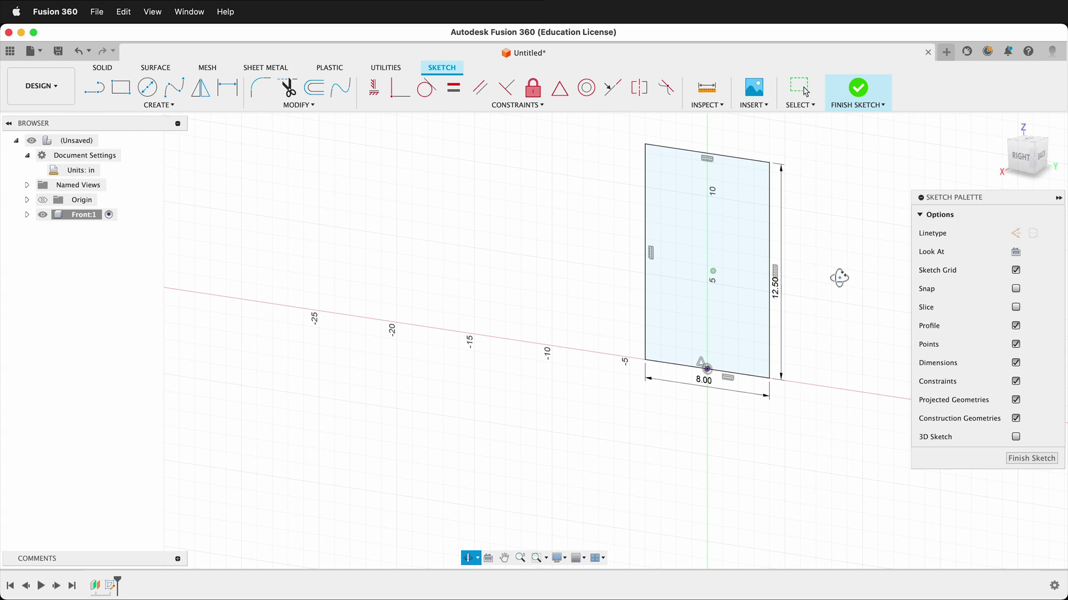
left_click(1039, 156)
left_click(1040, 156)
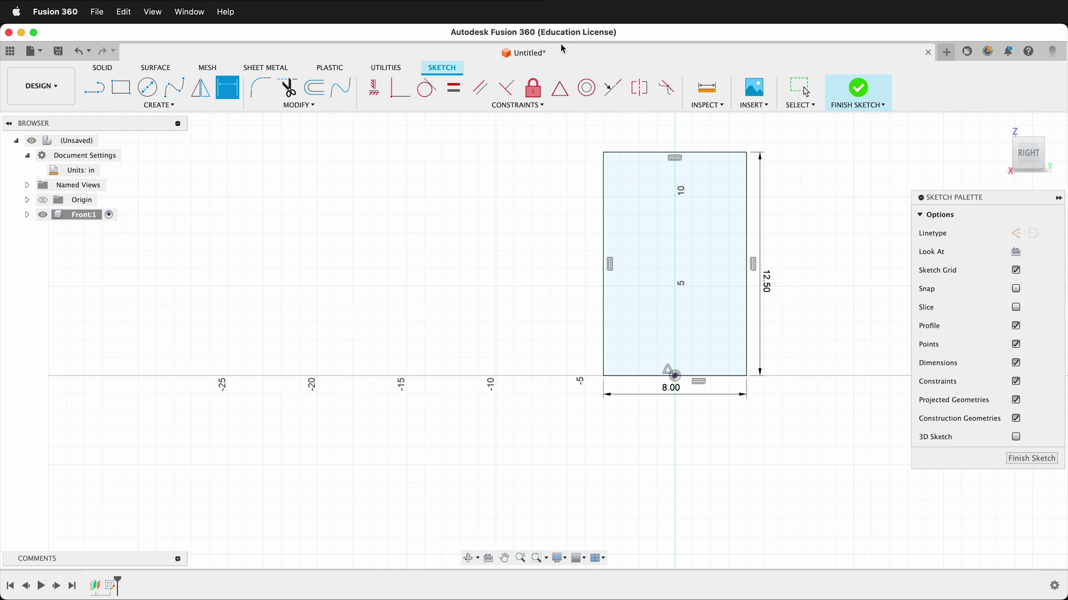
Step: Draw two sloping roof lines from the midpoint of the rectangle's top edge down to its left and right sides
key("l")
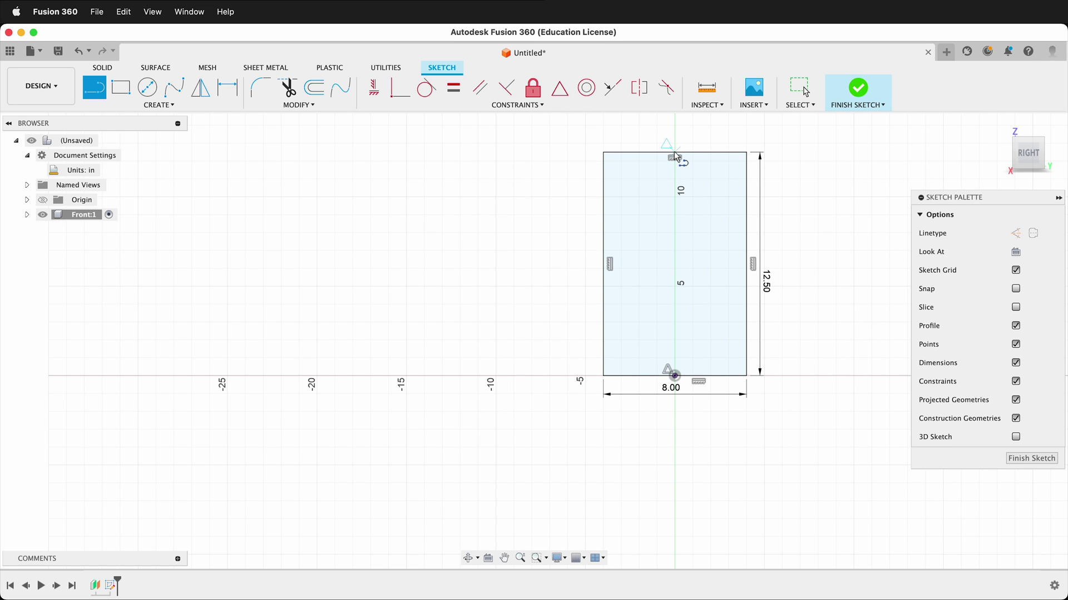
left_click(674, 154)
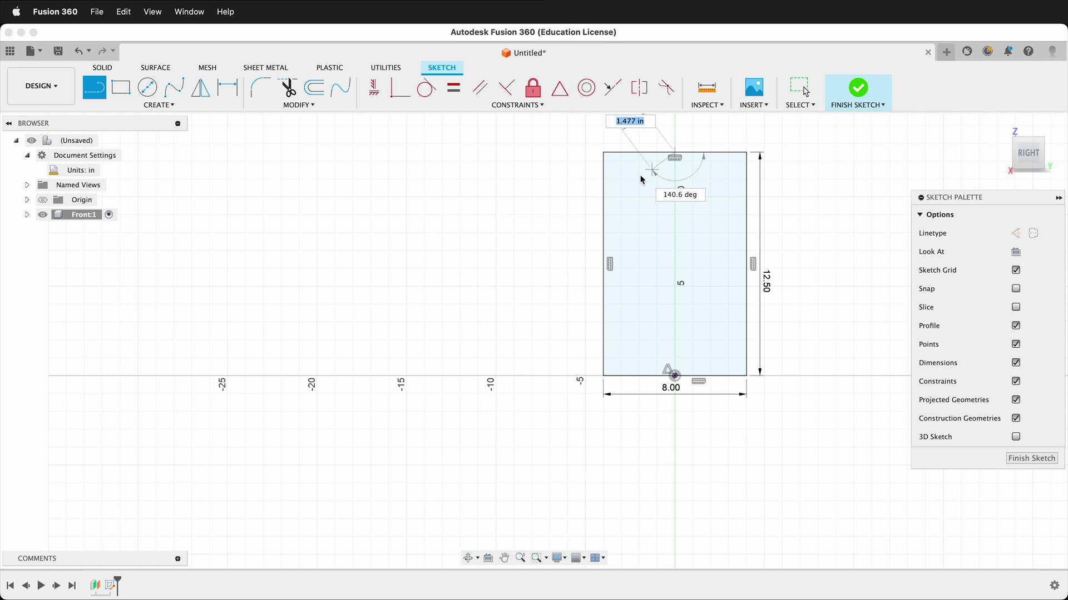
left_click(604, 208)
left_click(674, 157)
left_click(746, 210)
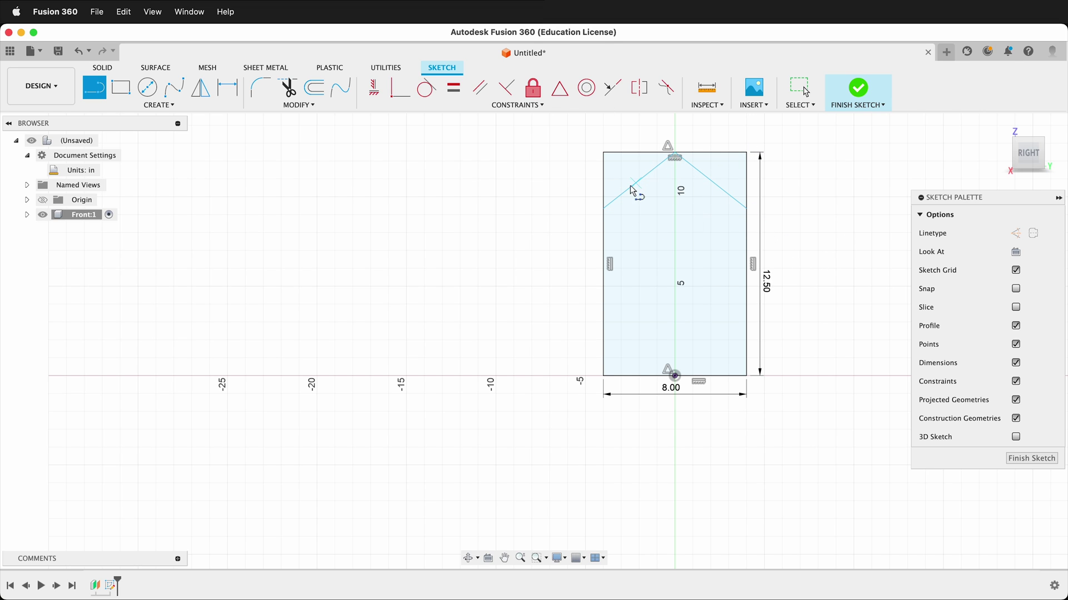
Step: Dimension the vertical distance between the right roof line's lower endpoint and the rectangle's top right corner to 3 in
key("d")
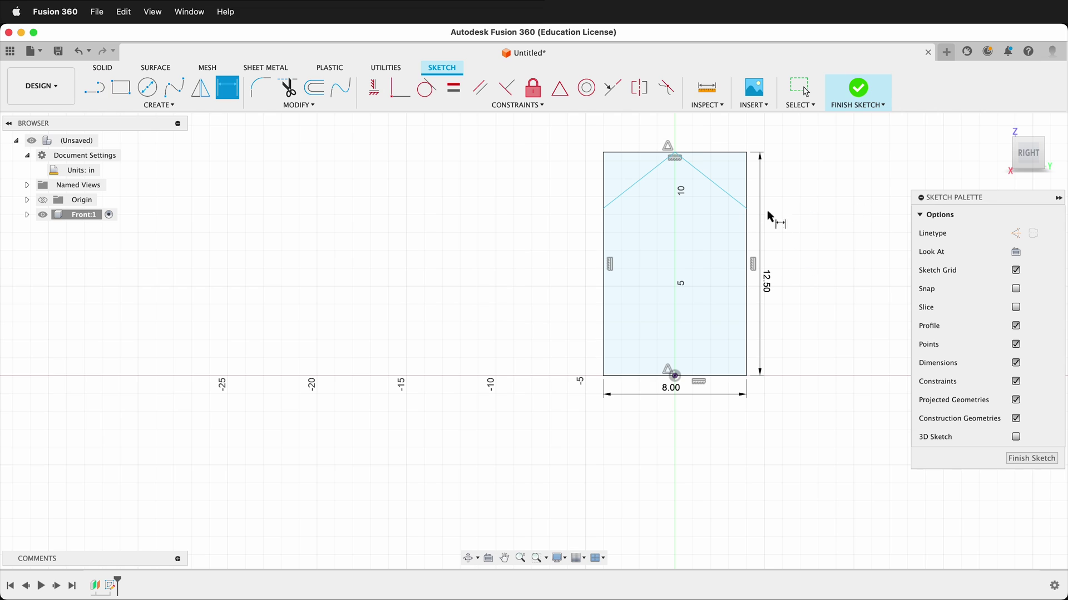
left_click(746, 208)
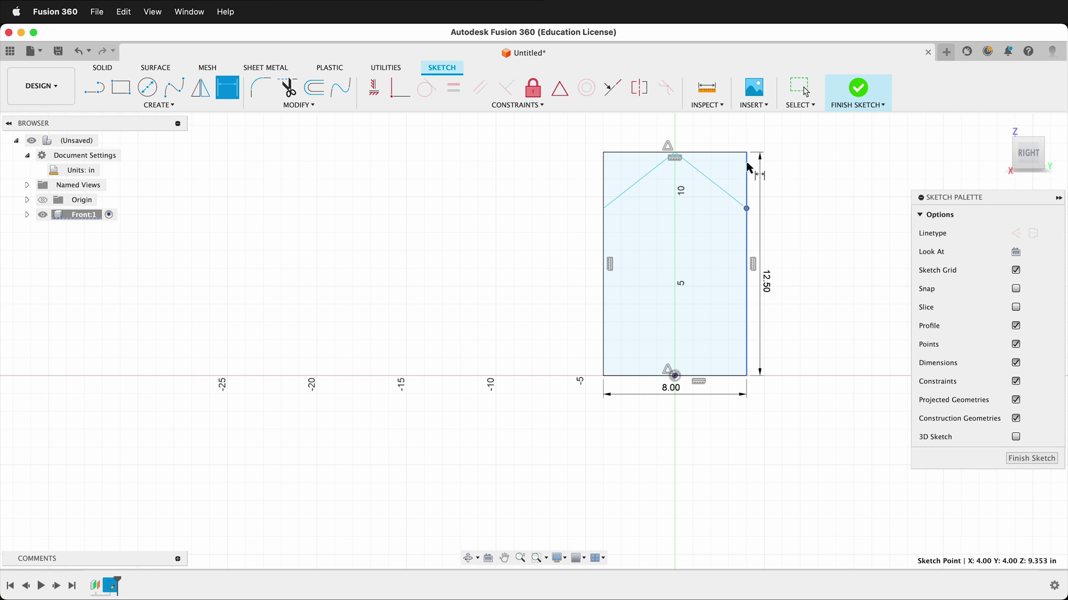
left_click(746, 152)
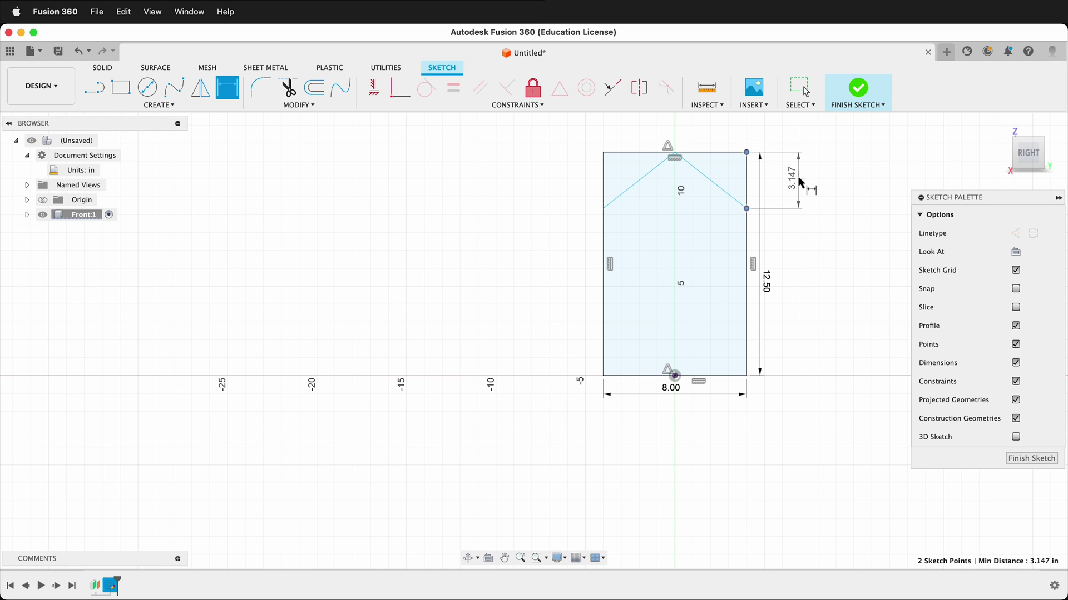
left_click(798, 184)
type("3")
key("Return")
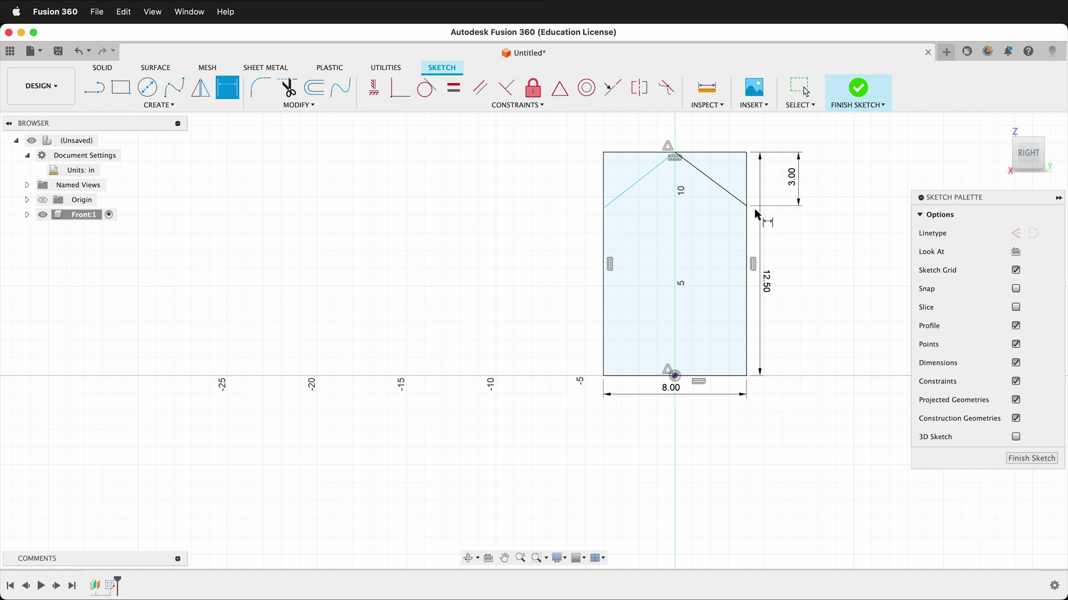
Step: Align the lower endpoints of both roof lines with a Horizontal/Vertical constraint
left_click(373, 87)
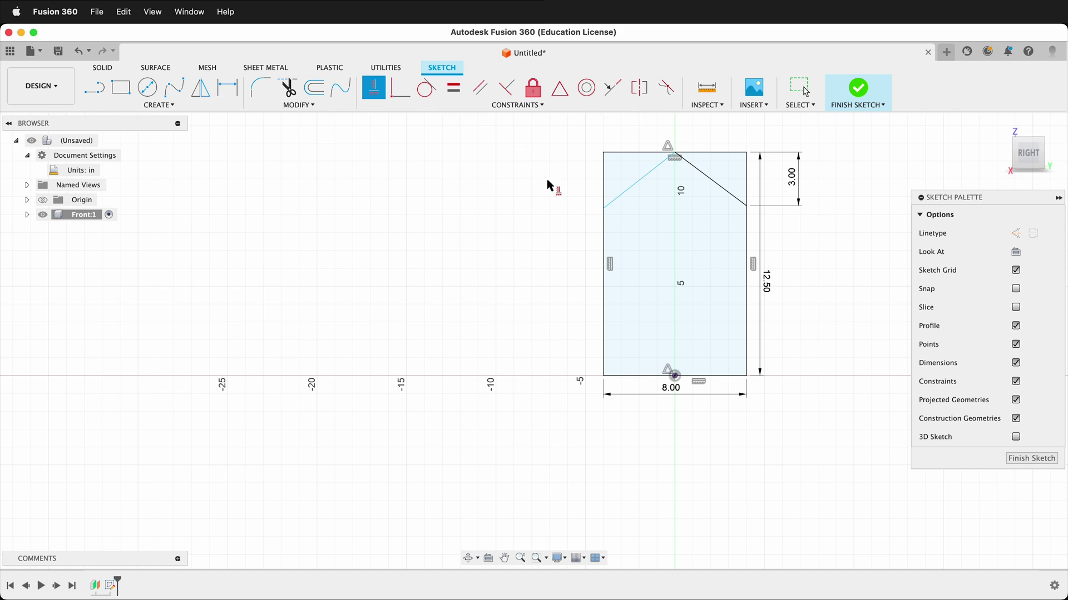
left_click(603, 209)
left_click(747, 205)
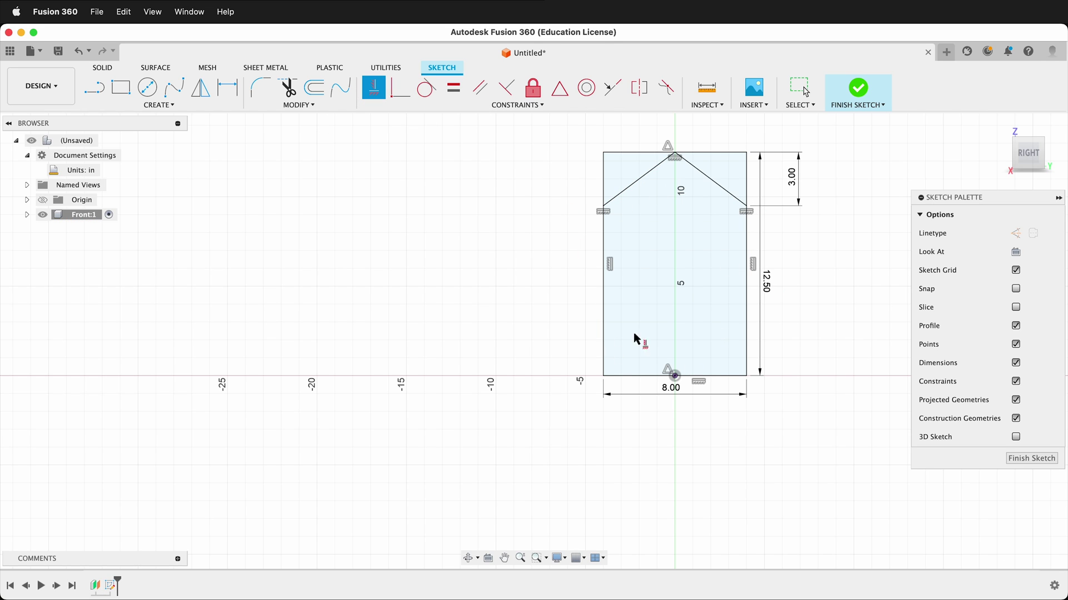
Step: Expand the Front component and its sketches in the browser, and finish the sketch
left_click(27, 214)
left_click(38, 244)
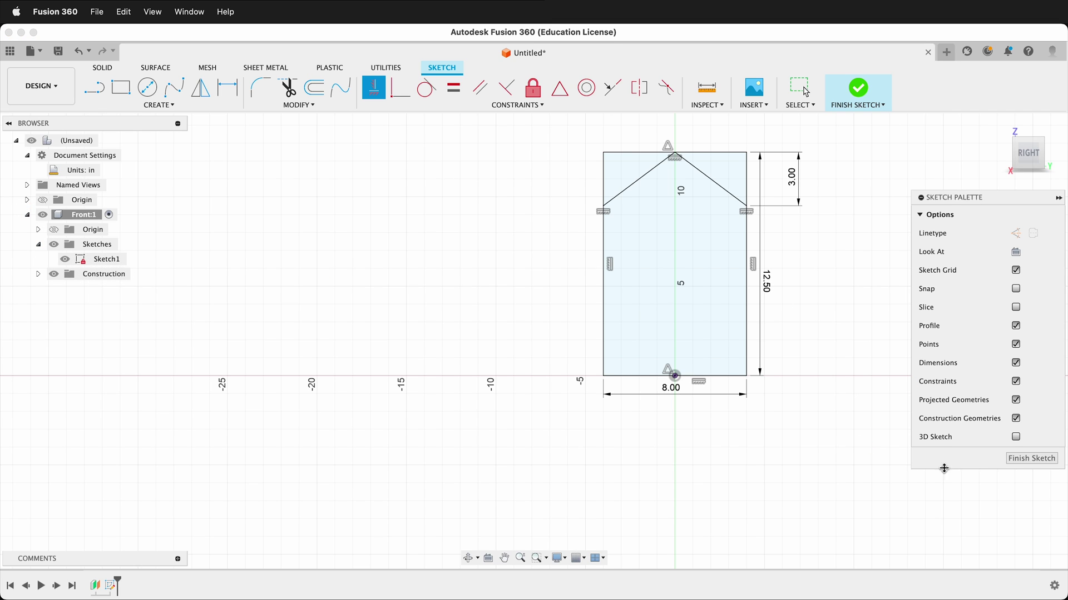
left_click(1028, 459)
Step: Extrude the house-shaped profile below the roof lines by -0.25 in as a new body
mouse_move(517, 329)
middle_mouse_down()
mouse_move(622, 365)
mouse_move(660, 307)
middle_mouse_up()
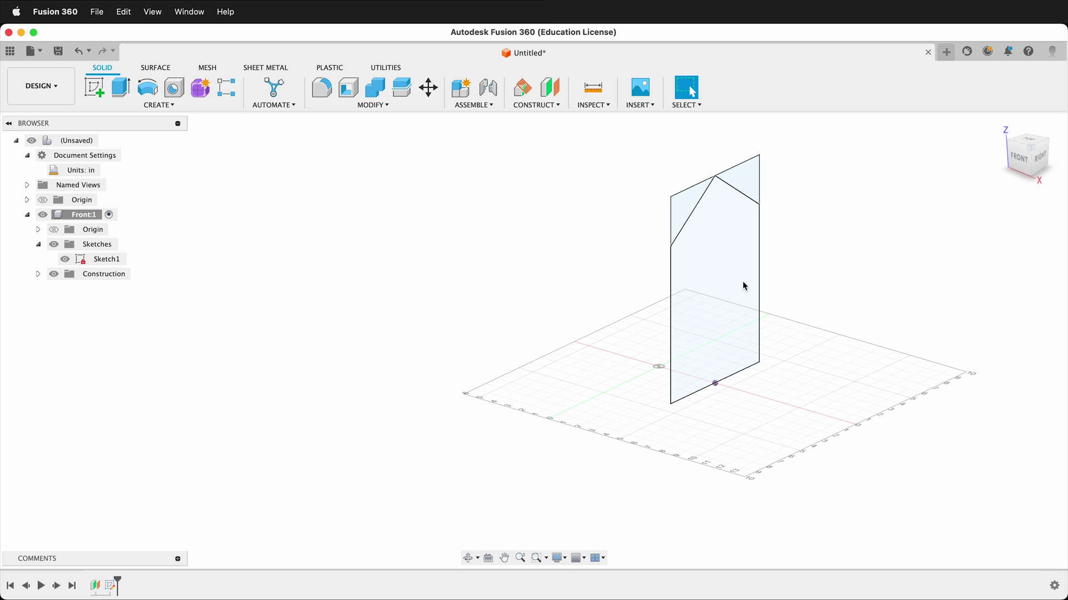
key("e")
left_click(716, 277)
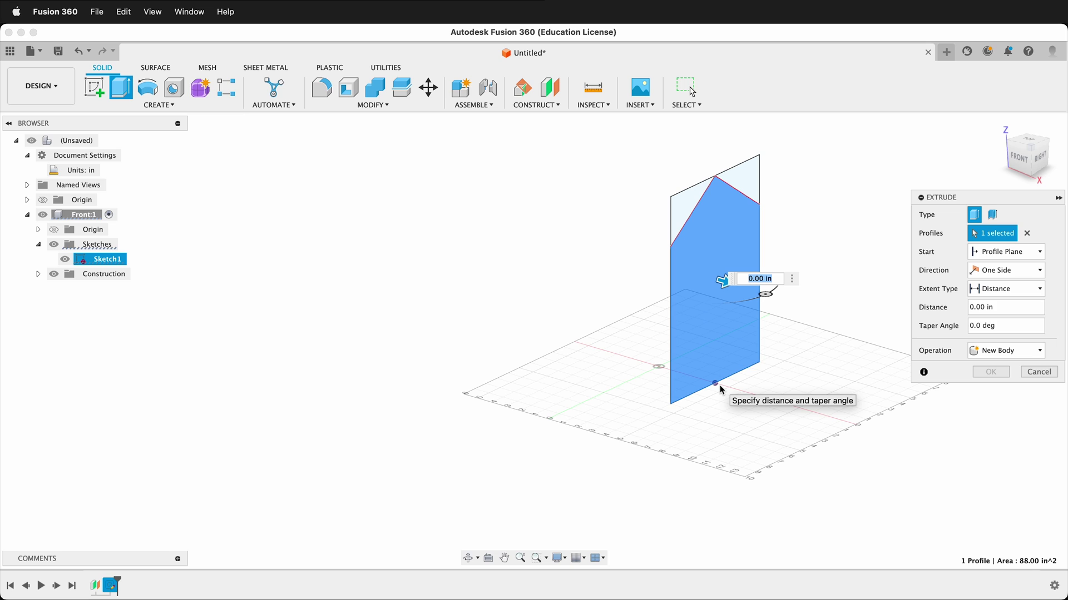
type("-.25")
key("Return")
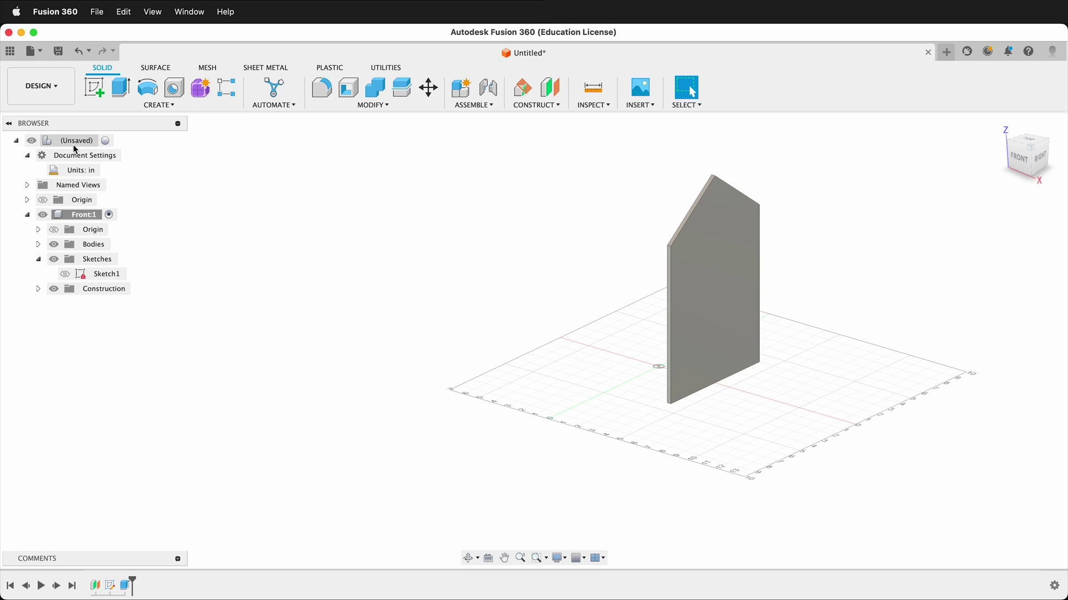
Step: Activate the top-level assembly and create a new internal component named Back under it
left_click(106, 141)
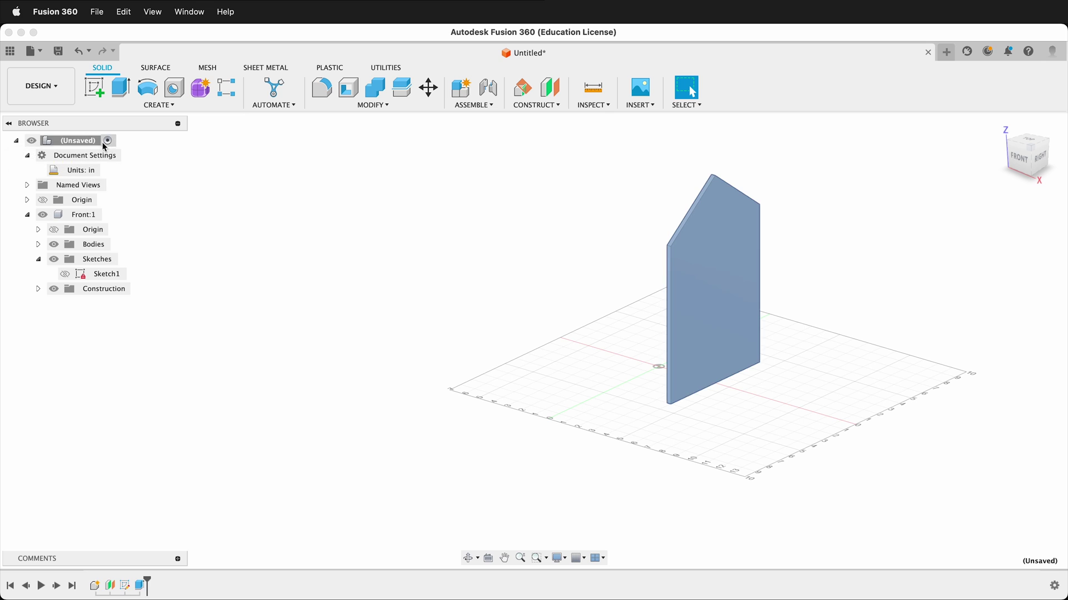
left_click(178, 105)
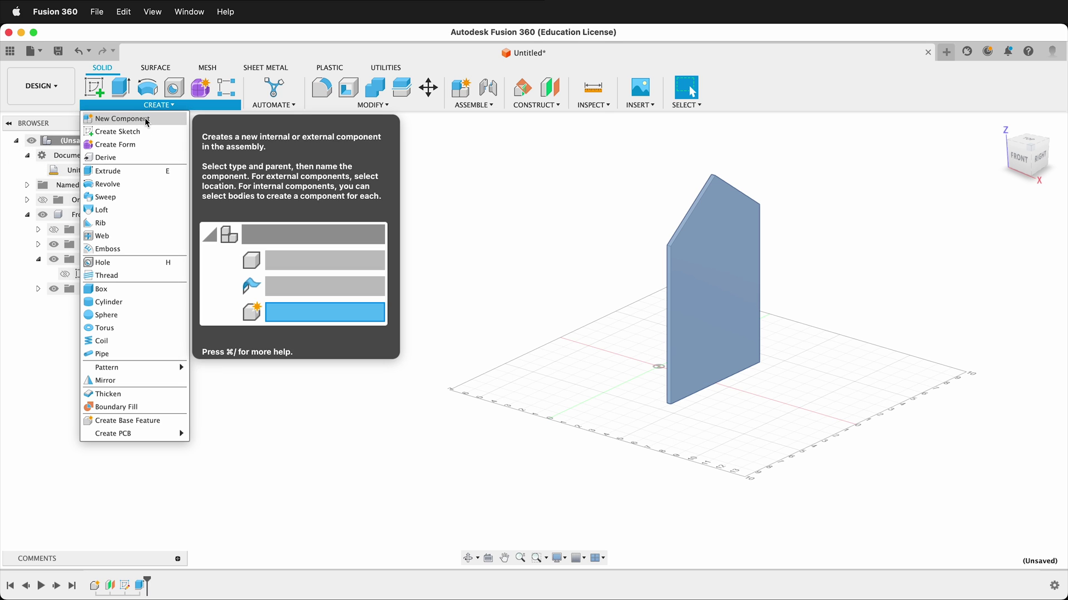
left_click(167, 114)
double_click(948, 270)
type("Back")
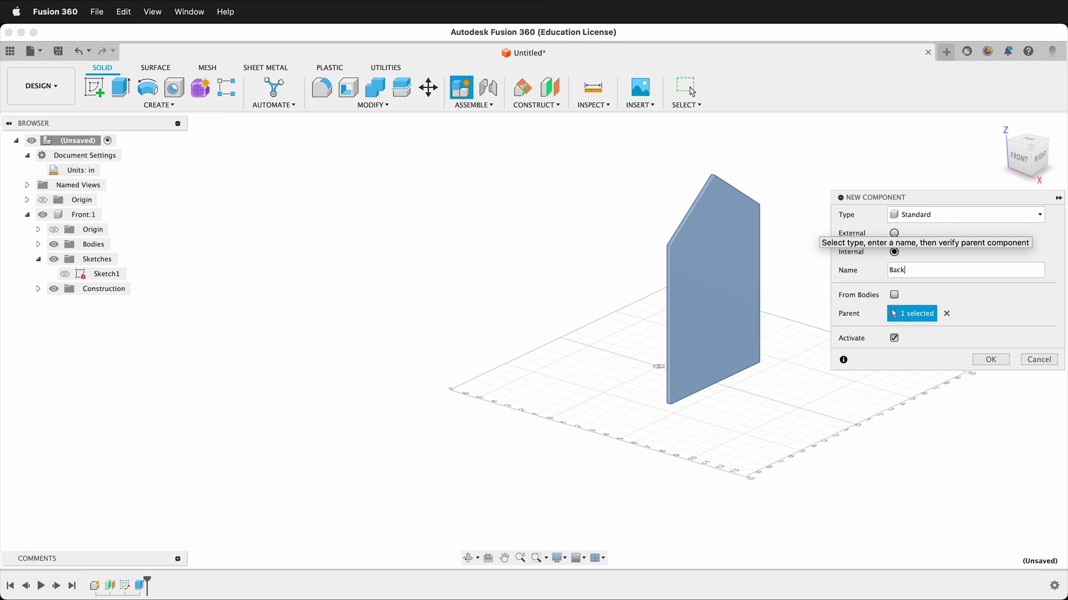
key("Return")
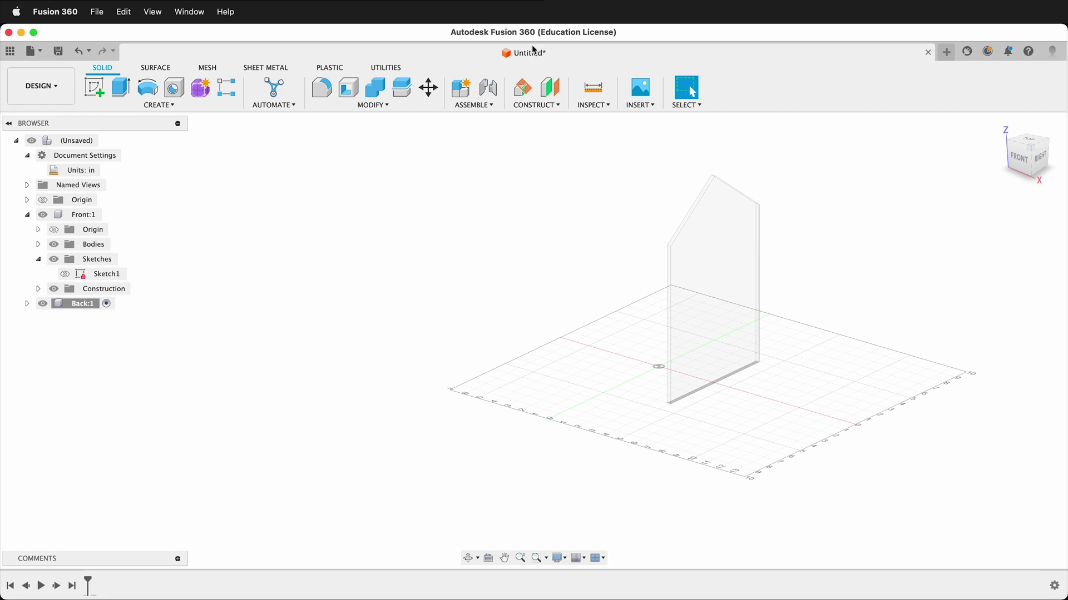
Step: Create a construction plane offset -4 in from the YZ plane in the Back component
left_click(561, 95)
middle_click_drag(545, 307, 636, 333, "shift")
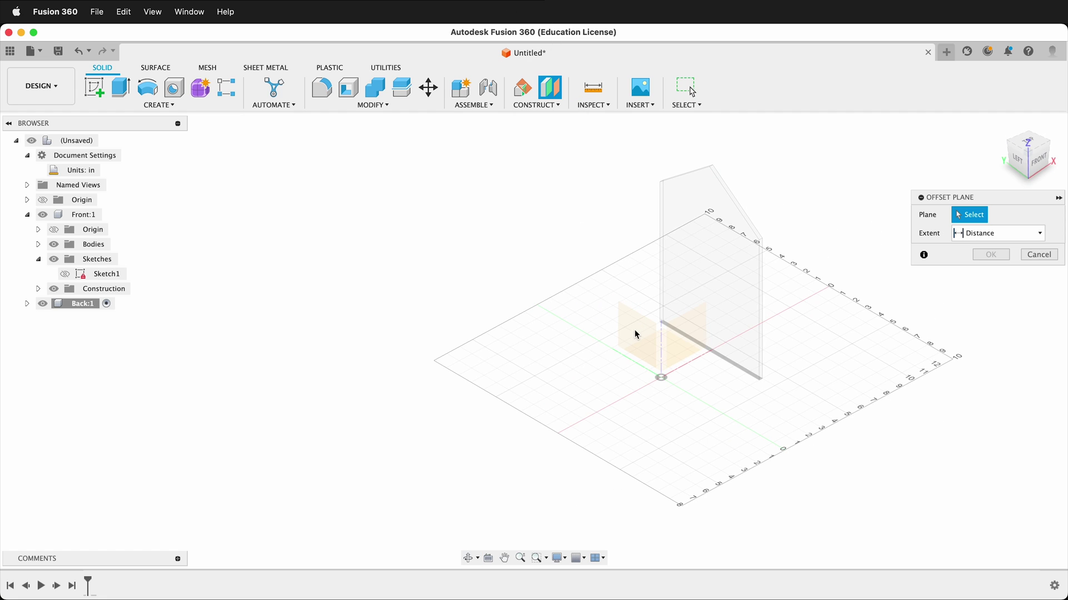
left_click(638, 332)
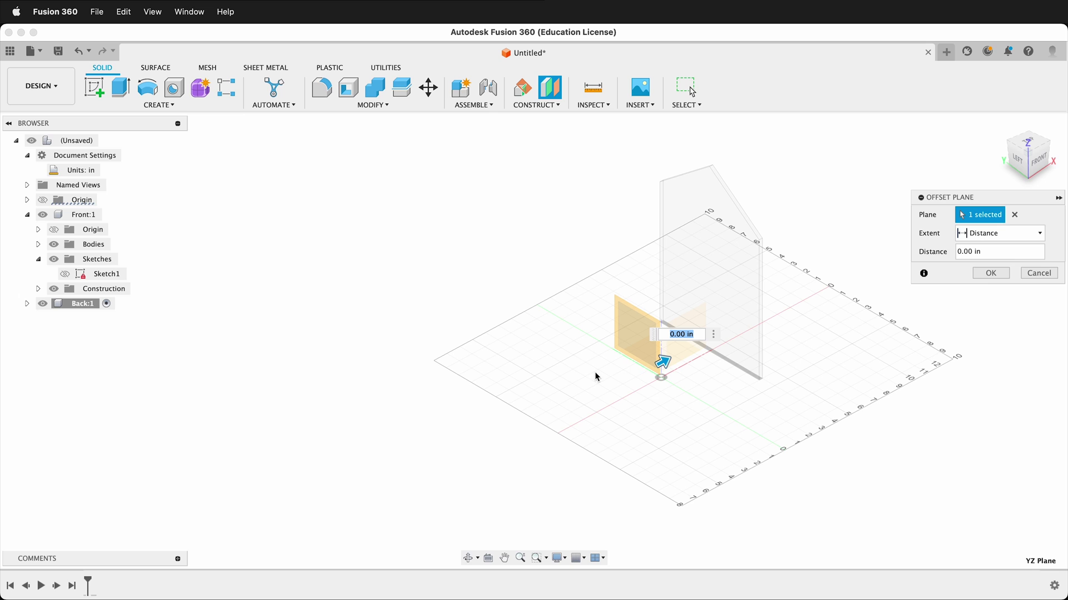
type("-4")
key("Return")
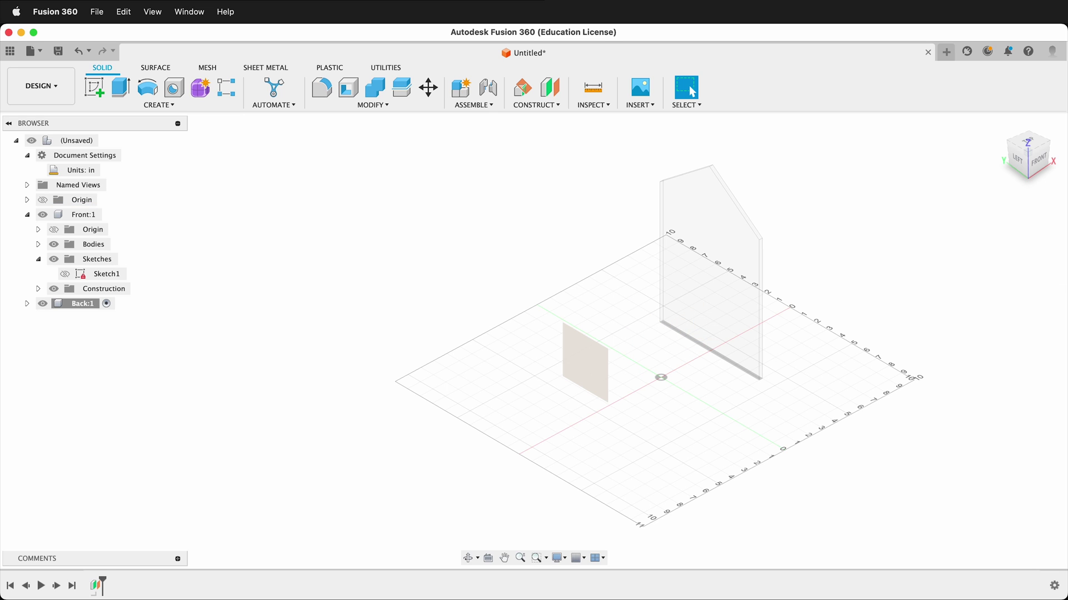
Step: Start a sketch on the offset plane and project the Front panel's house-shaped face into it
left_click(95, 88)
left_click(600, 365)
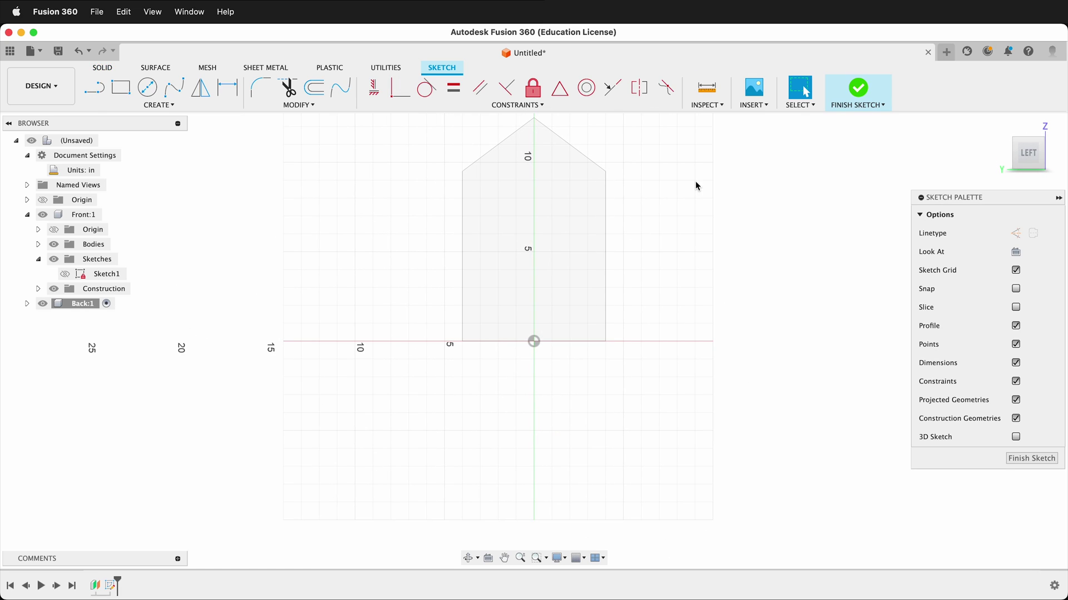
key("p")
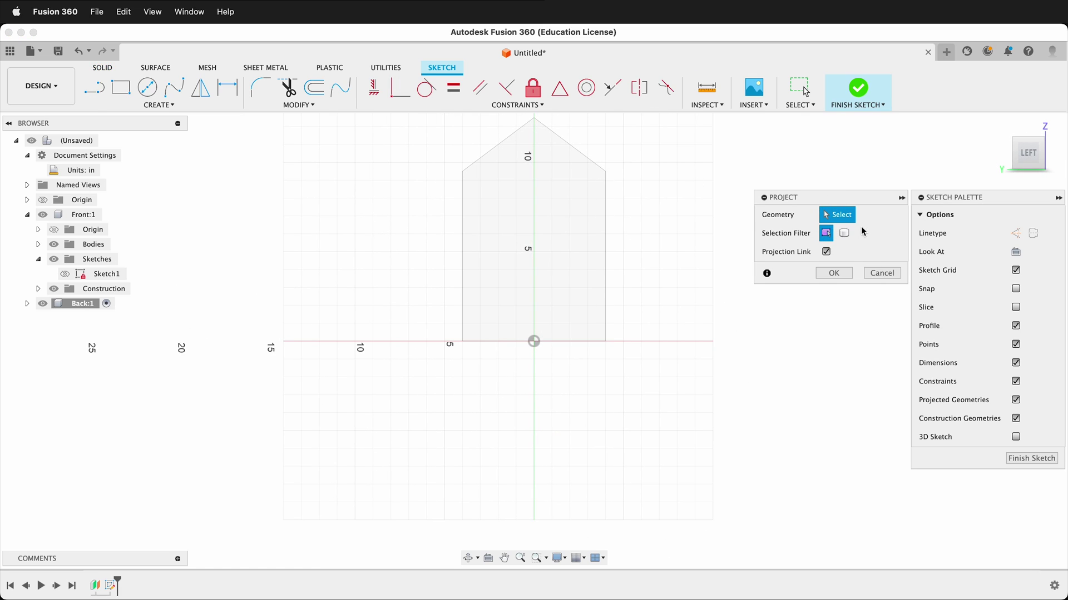
left_click(594, 211)
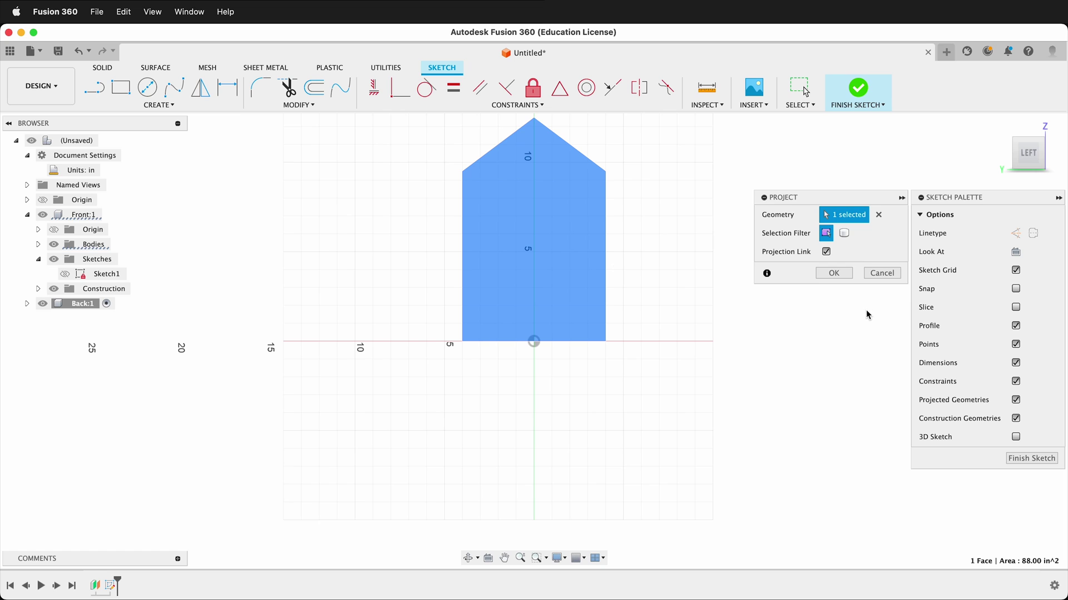
left_click(833, 273)
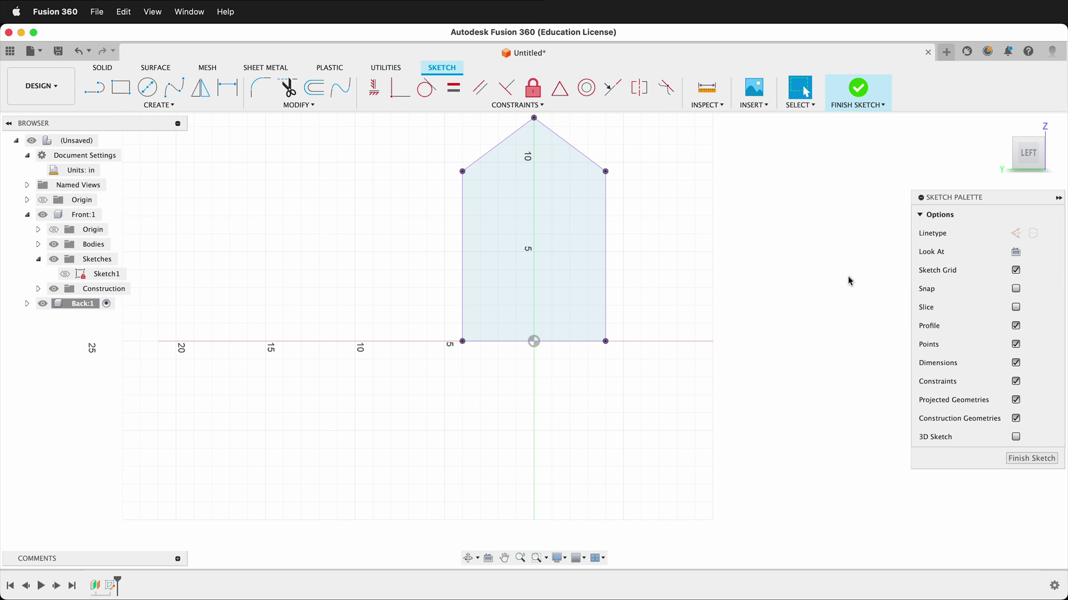
Step: Extrude the projected house-shaped profile 0.25 in toward the front panel as a new body
middle_click_drag(738, 328, 670, 357, "shift")
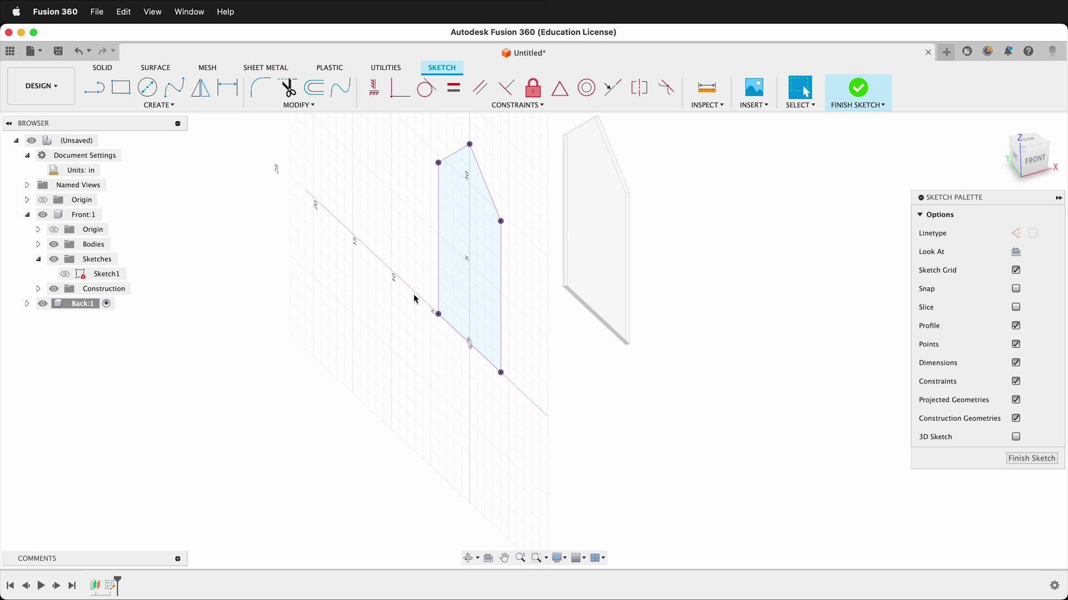
key("e")
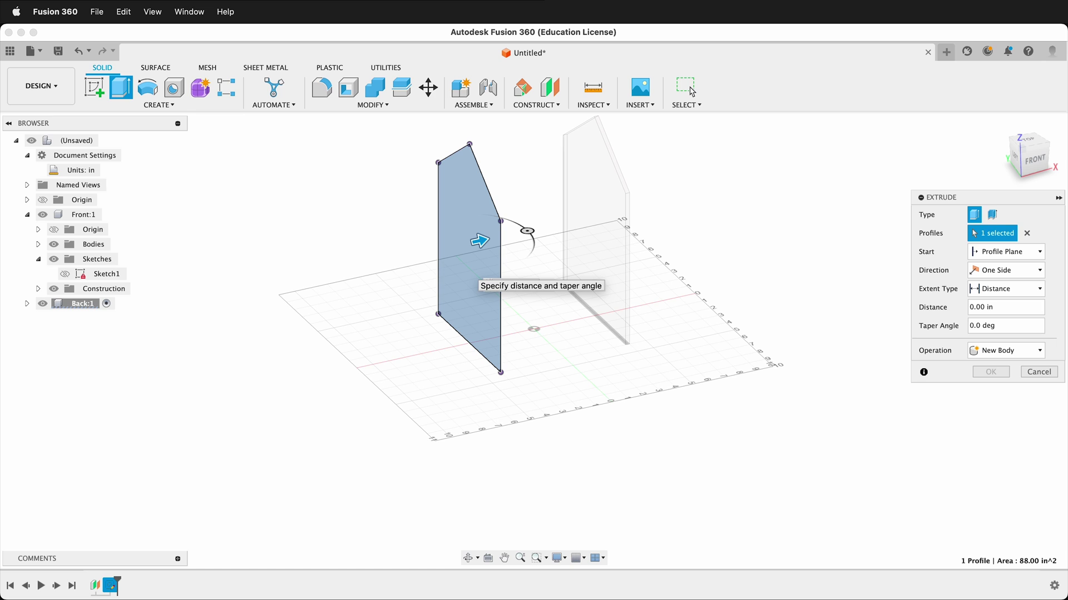
type("0.25")
key("Return")
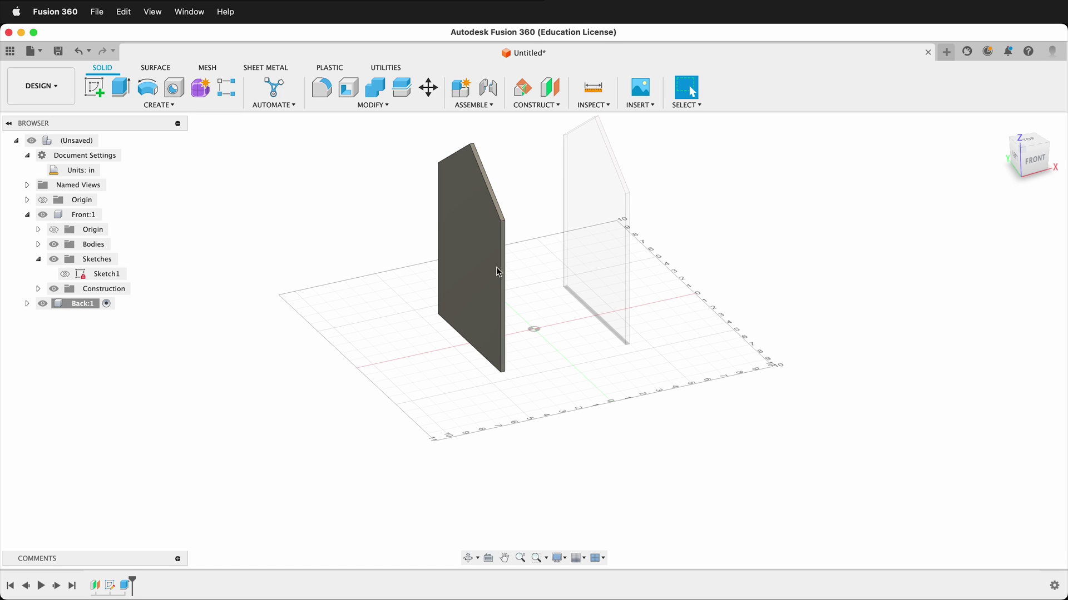
Step: Sketch two side-by-side window rectangles on the back panel's outer face, the left about 1.86 by 2.83 in and the right about 1.76 in wide
middle_click_drag(763, 354, 813, 357, "shift")
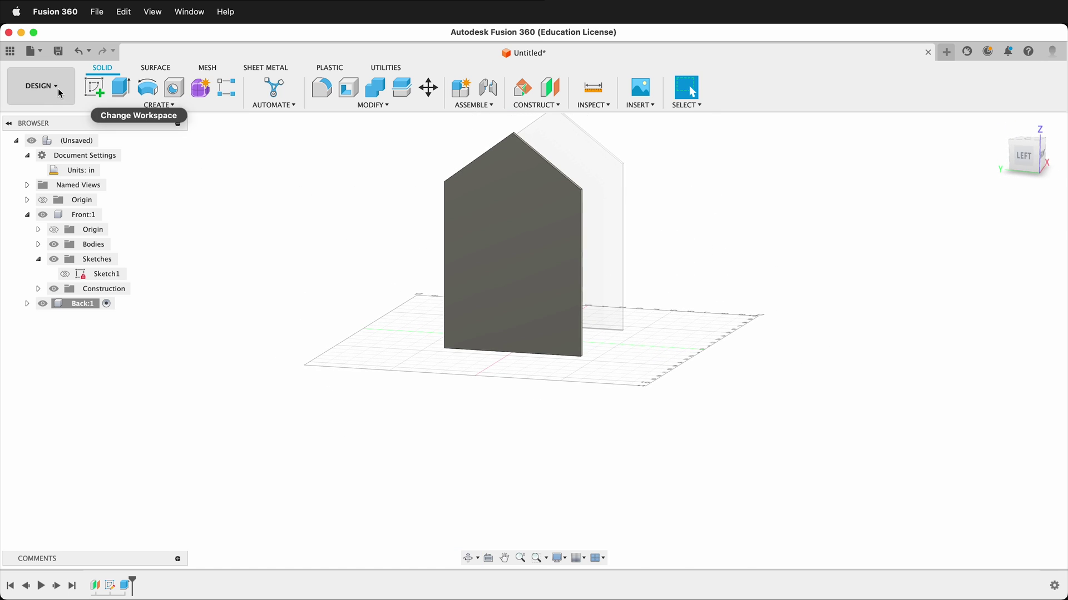
left_click(95, 87)
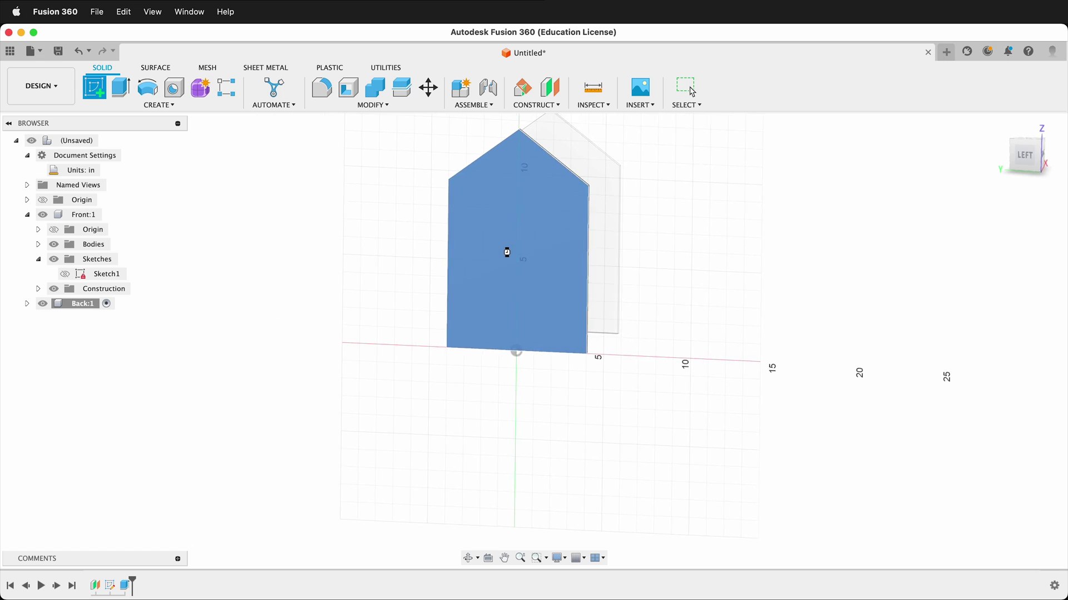
left_click(505, 249)
key("r")
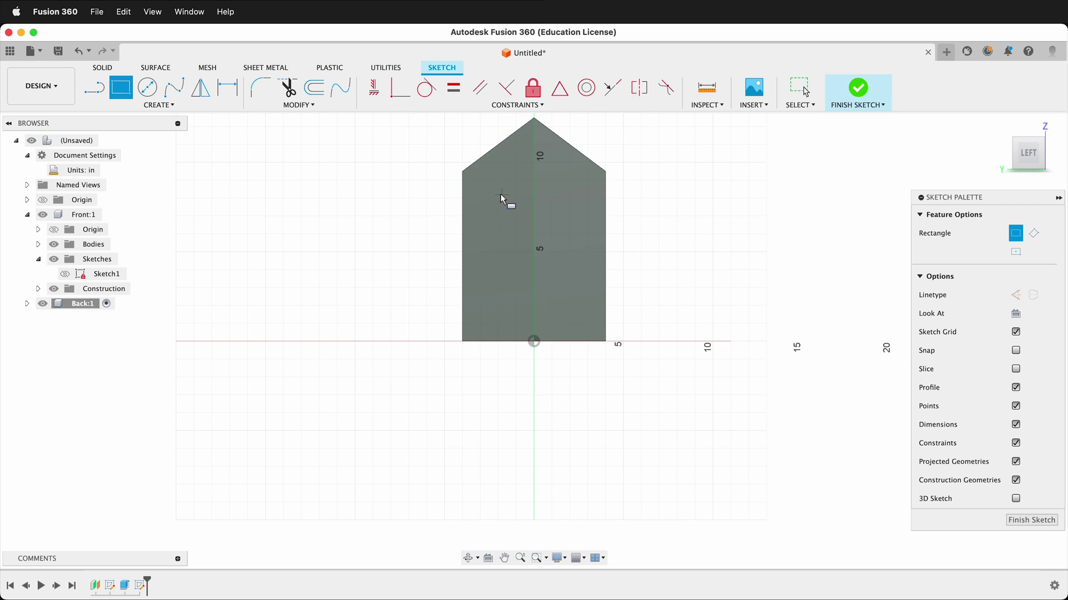
left_click(486, 189)
left_click(520, 239)
left_click(552, 192)
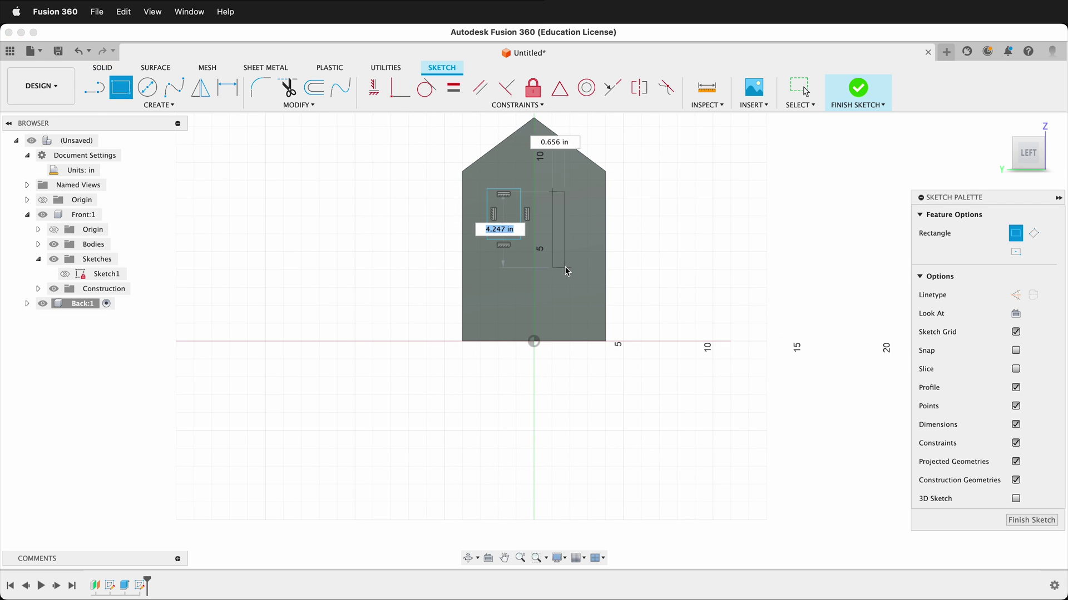
left_click(583, 245)
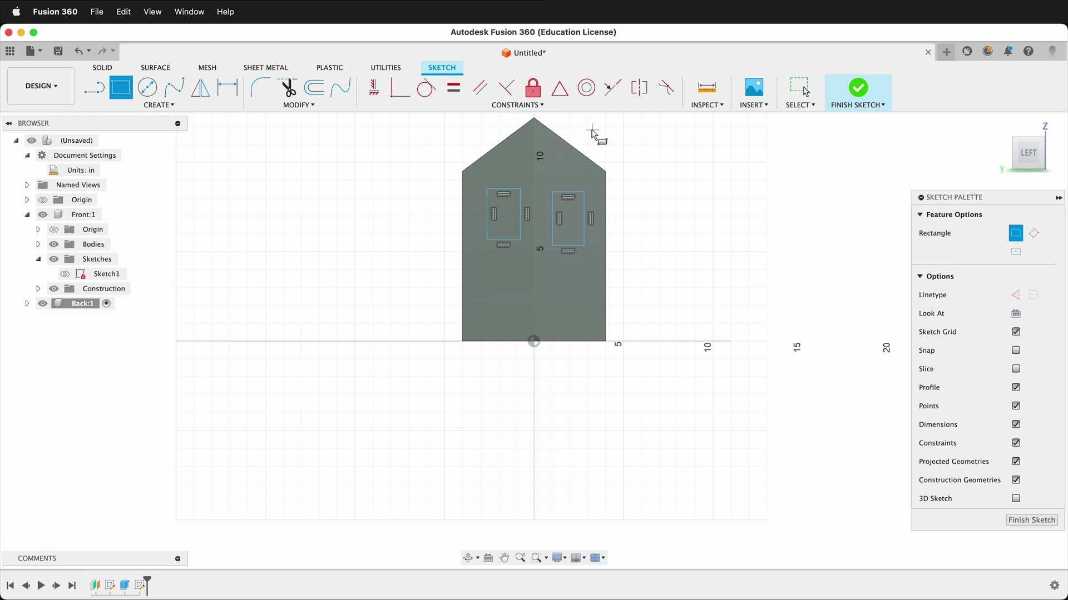
Step: Align the top edges and the bottom edges of the two window rectangles with Collinear constraints
left_click(612, 87)
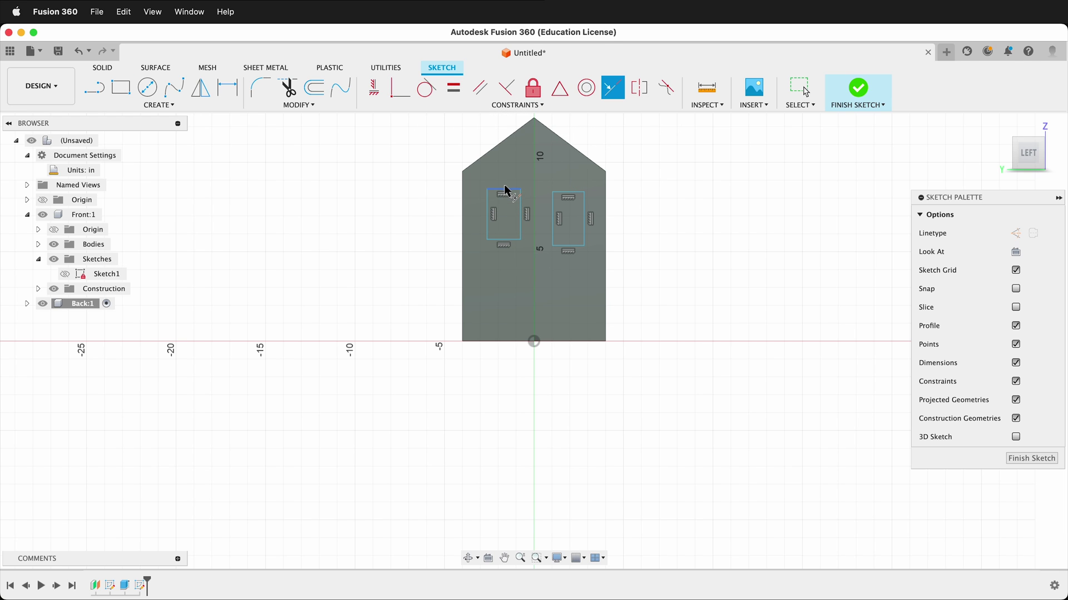
left_click(504, 191)
left_click(573, 192)
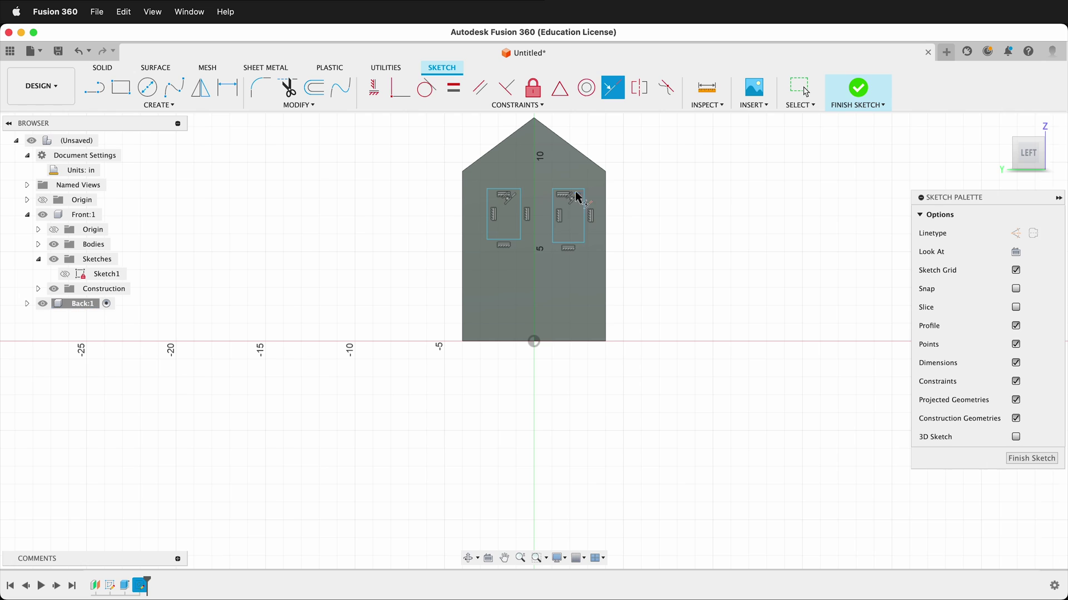
left_click(512, 239)
left_click(571, 243)
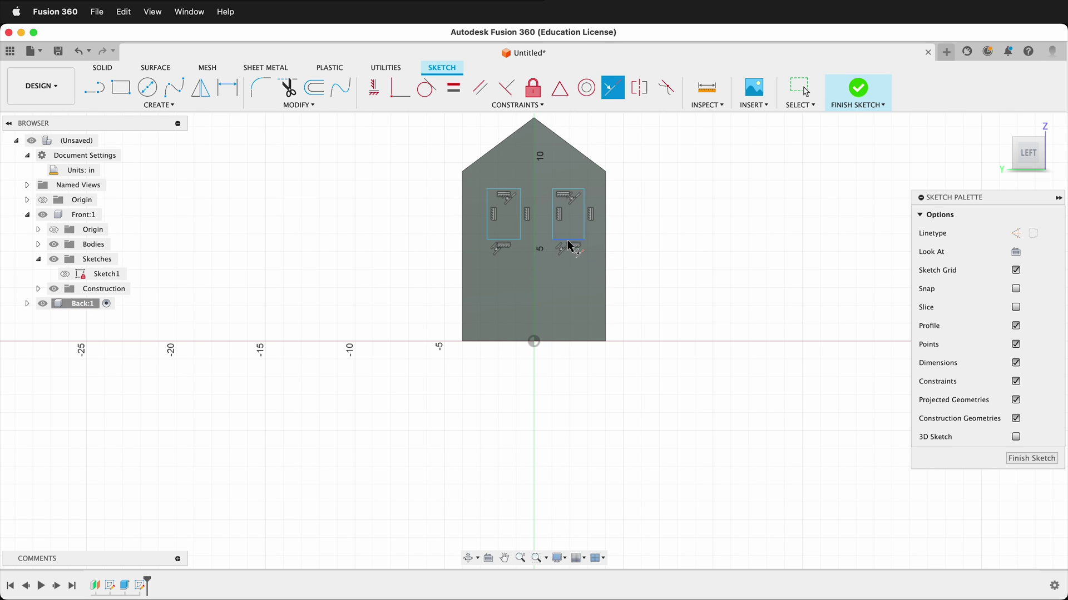
Step: Dimension the right window rectangle to 2.5 in high and 1.5 in wide
key("d")
left_click(591, 219)
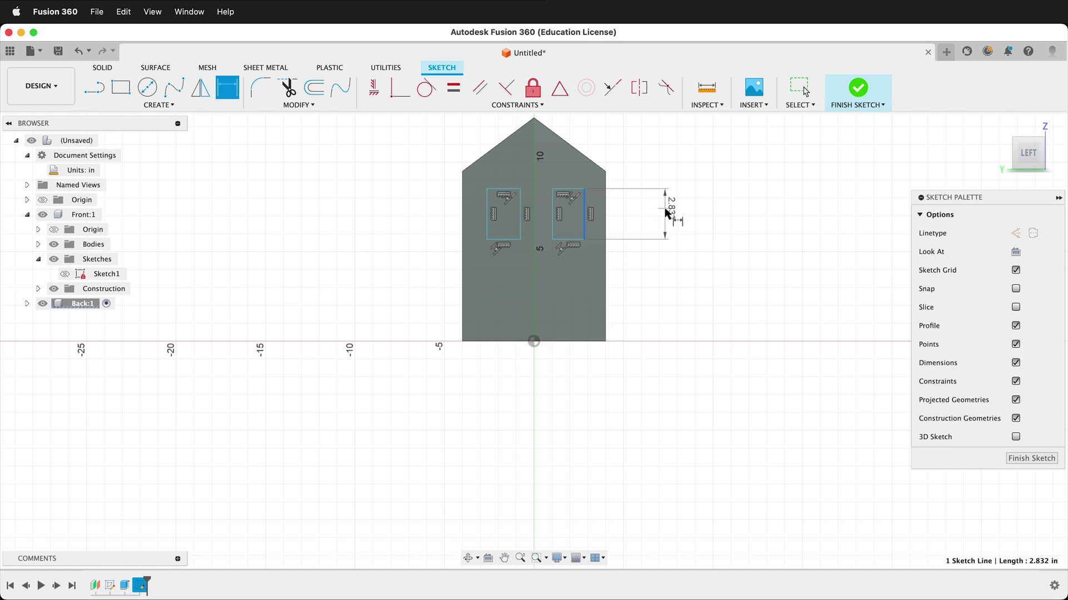
left_click(665, 211)
type("2.5")
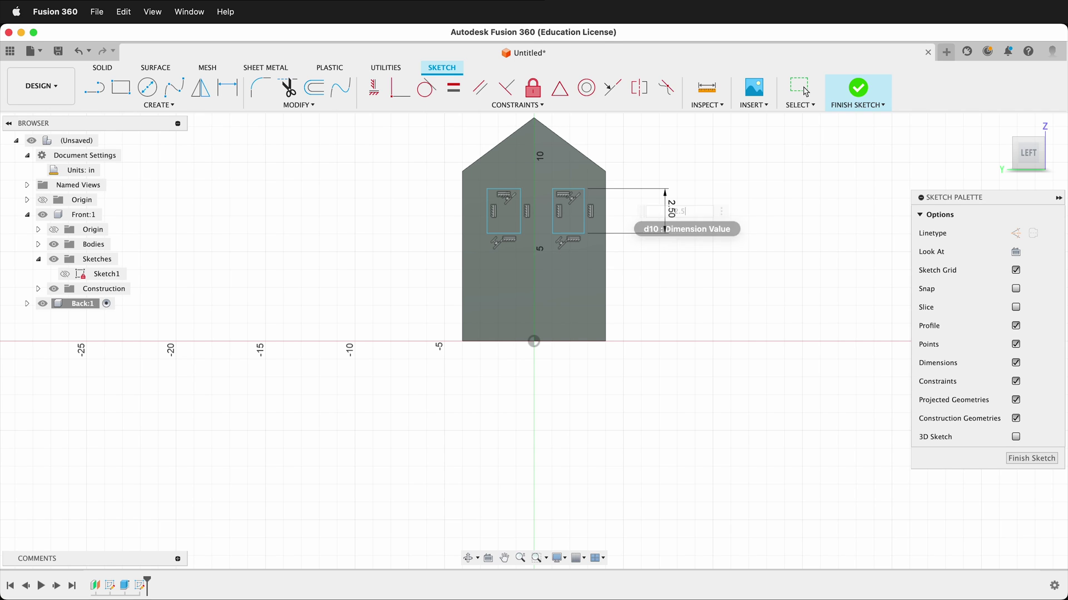
key("Return")
left_click(574, 268)
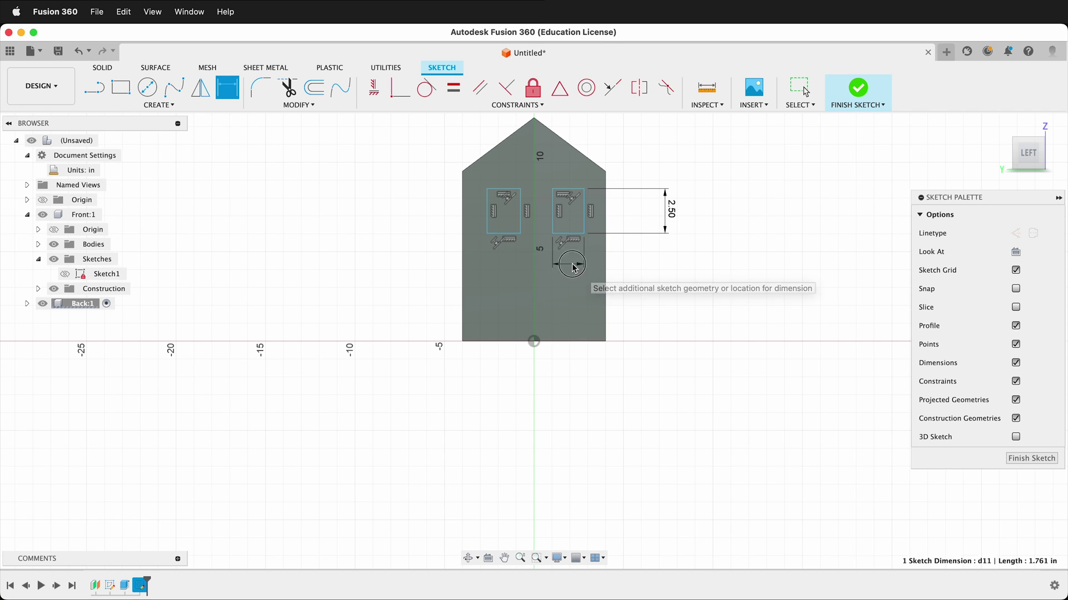
left_click(576, 266)
type("1")
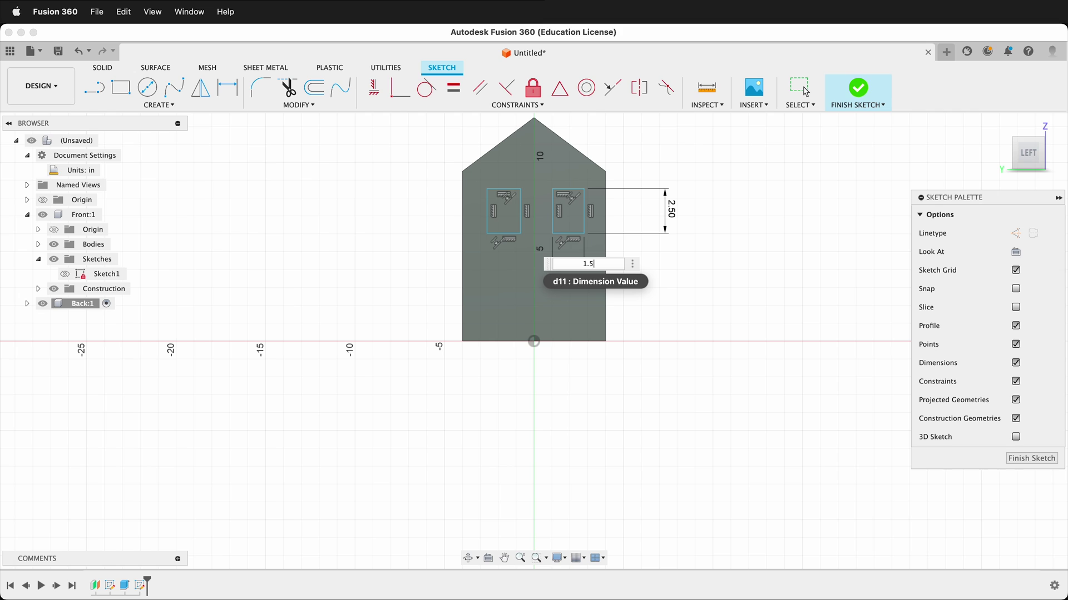
type(".5")
key("Return")
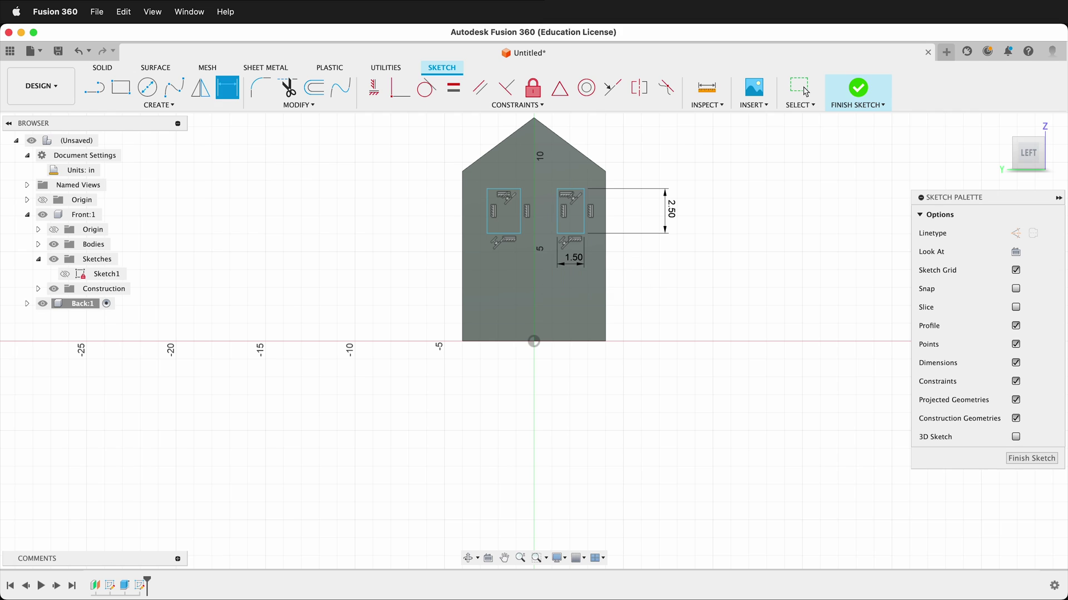
Step: Dimension the left window rectangle's width by referencing the right rectangle's width dimension, d11
left_click(503, 236)
left_click(499, 263)
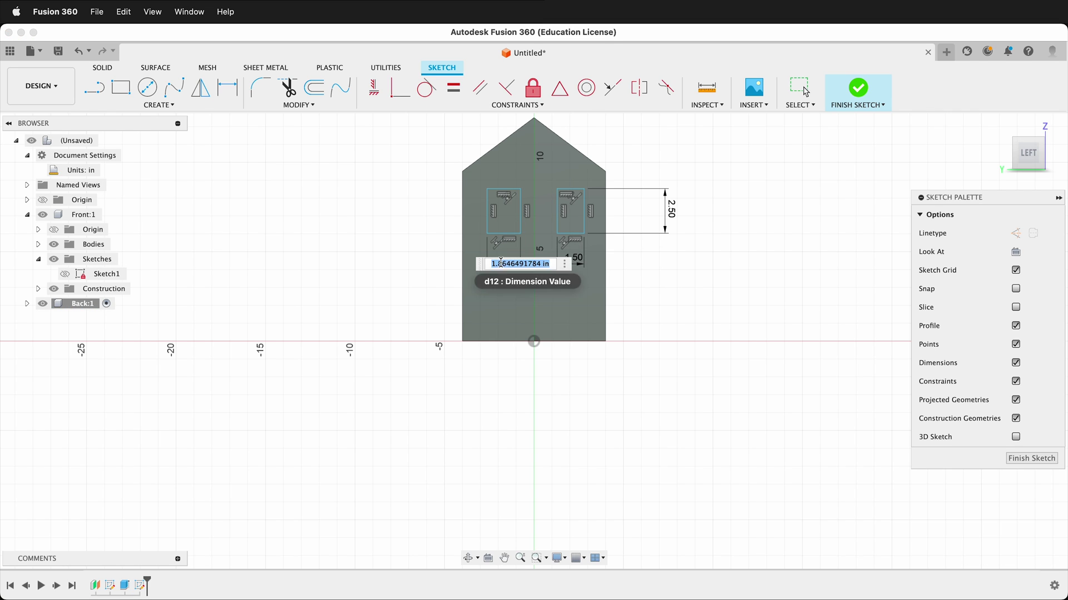
type("1.5")
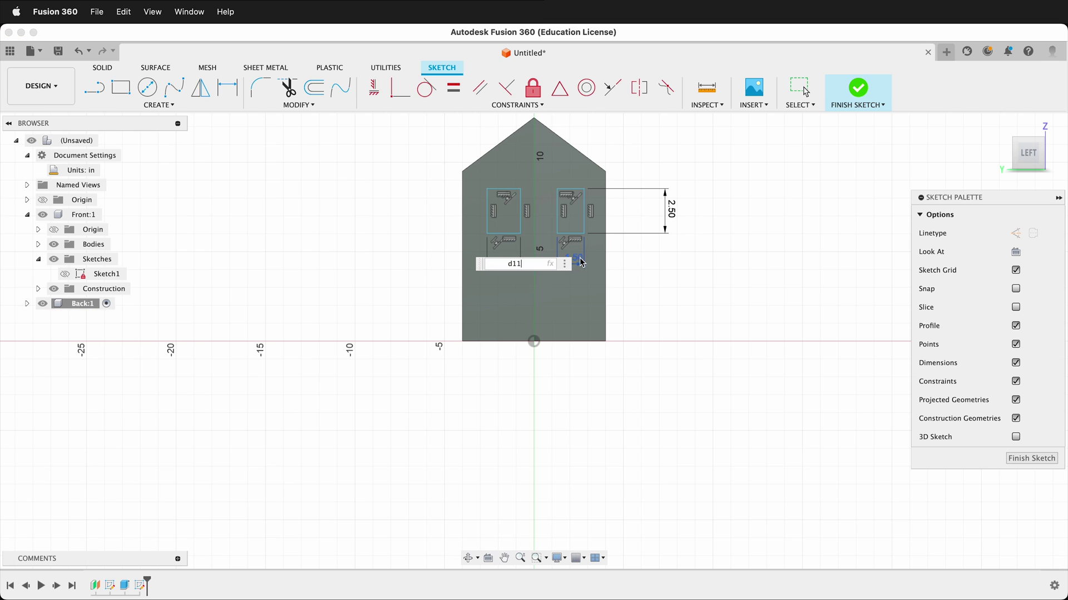
key("Return")
Step: Draw horizontal construction lines at the rectangles' side midpoints: panel's left edge to left window (about 1.74 in), between the windows, and right window to right edge
scroll(575, 203, "down", 2)
scroll(574, 203, "up", 2)
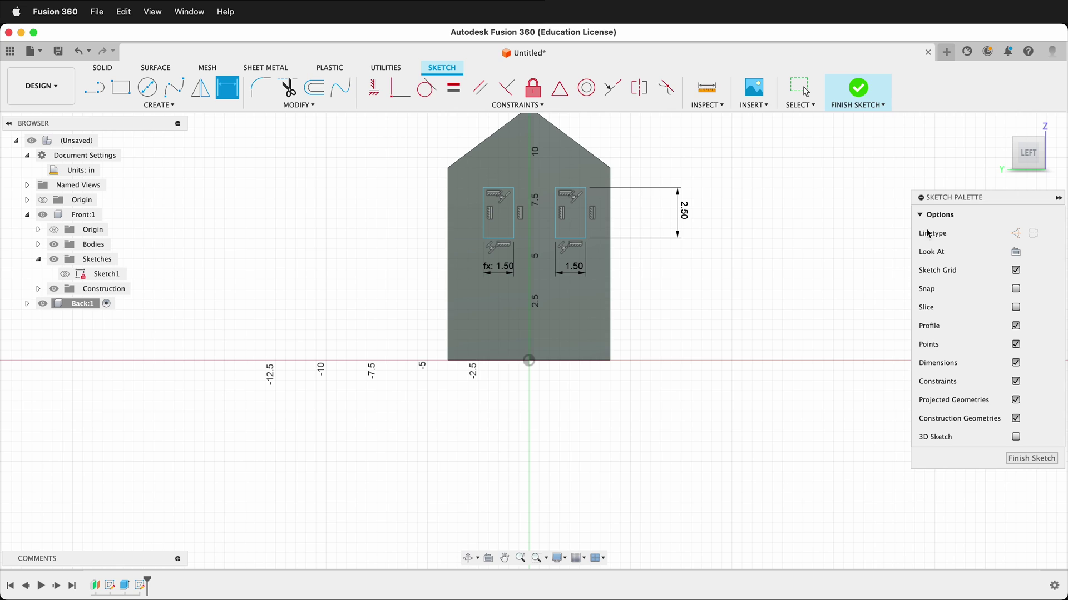
left_click(1014, 237)
key("l")
left_click(482, 213)
left_click(449, 214)
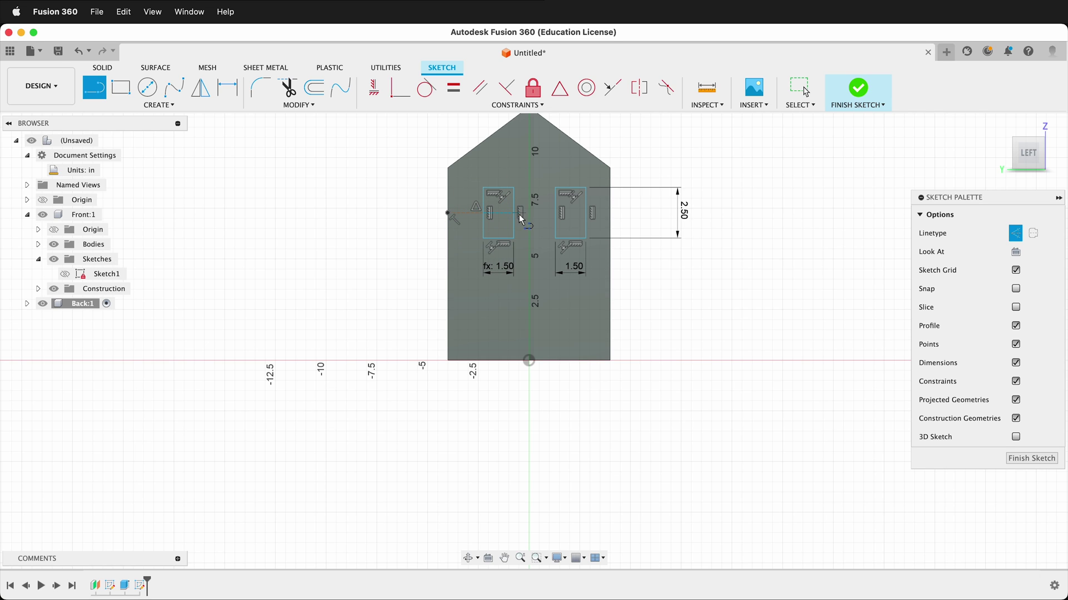
left_click(517, 214)
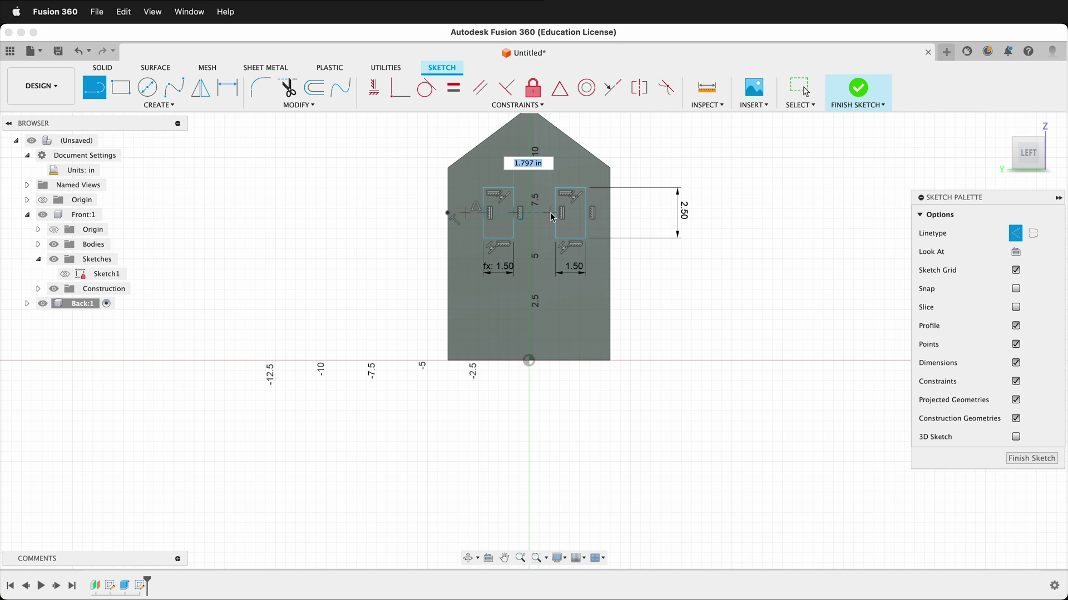
left_click(558, 216)
left_click(586, 214)
left_click(610, 214)
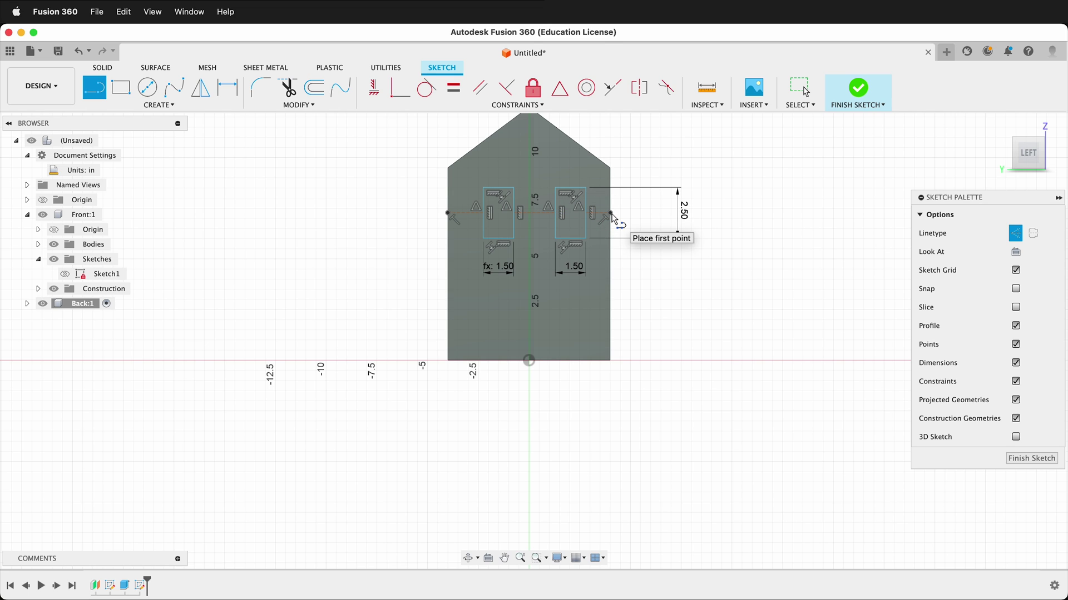
Step: Make the three horizontal construction lines beside and between the windows the same length with Equal constraints
left_click(449, 98)
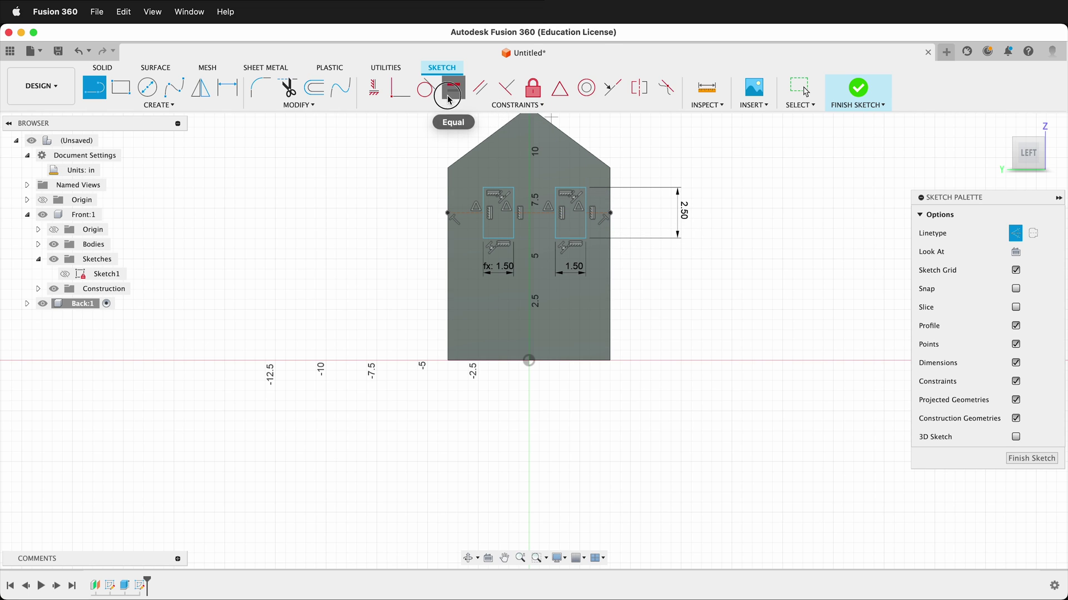
left_click(470, 214)
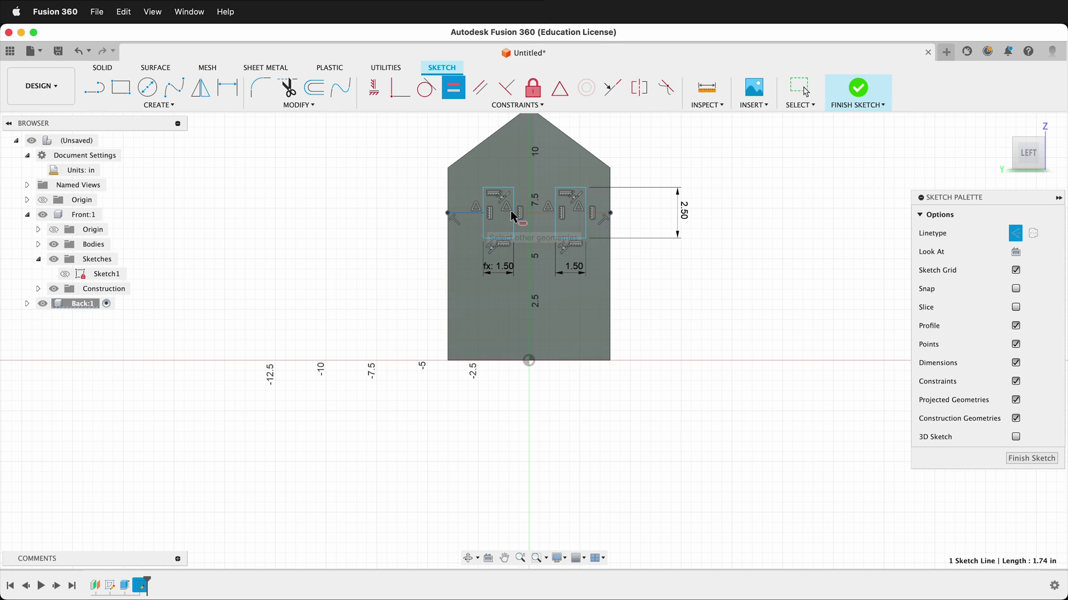
left_click(539, 215)
left_click(592, 216)
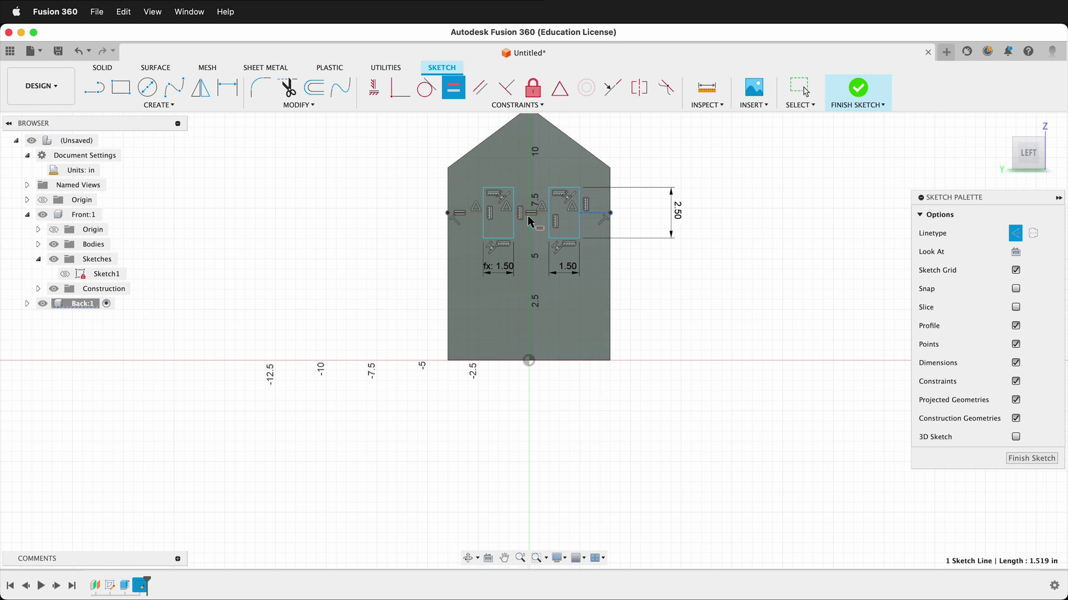
left_click(471, 216)
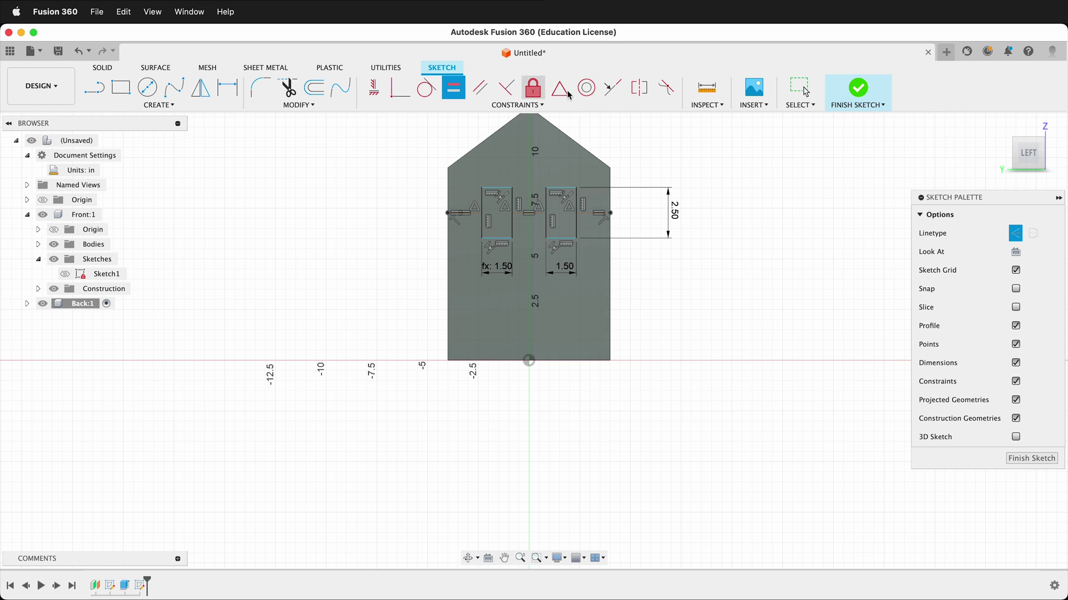
Step: Dimension the window tops 1 in below the panel's right eave corner and finish the sketch
scroll(565, 161, "up", 3)
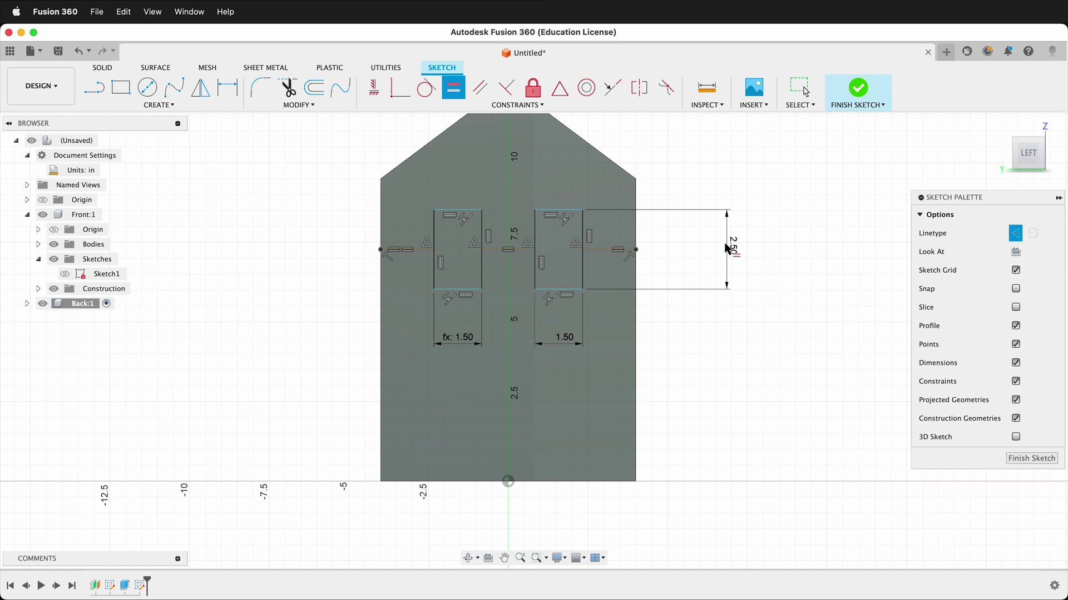
key("d")
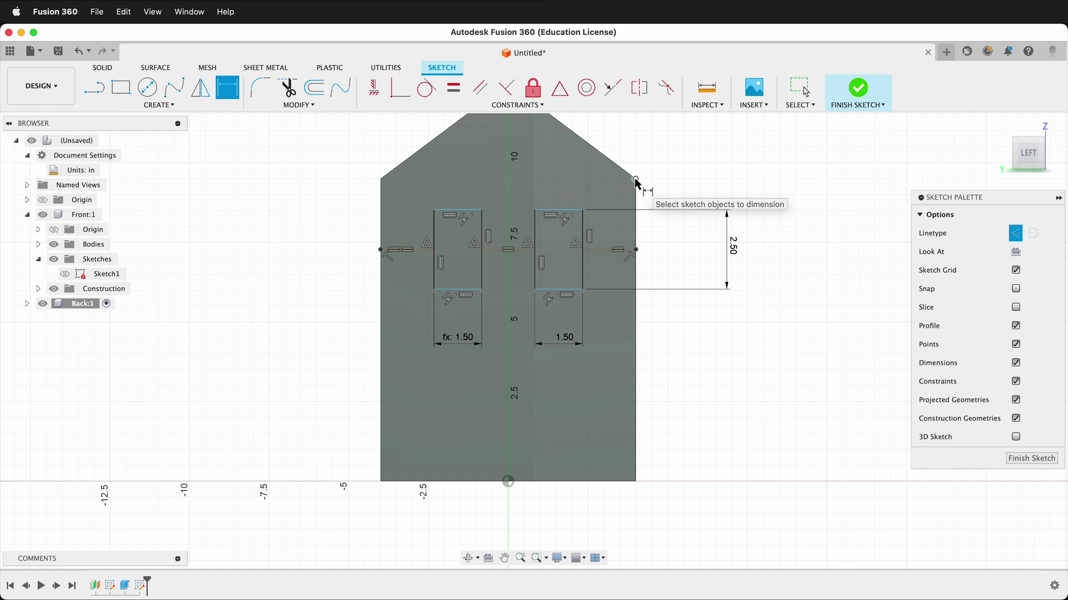
left_click(635, 179)
left_click(582, 210)
left_click(716, 202)
type("1")
key("Return")
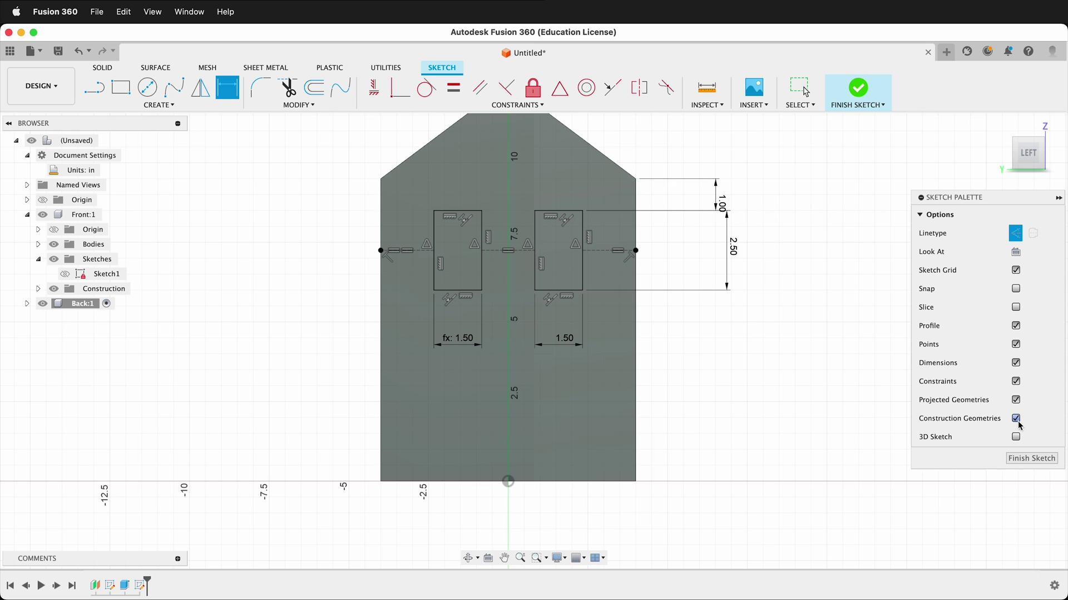
left_click(1031, 458)
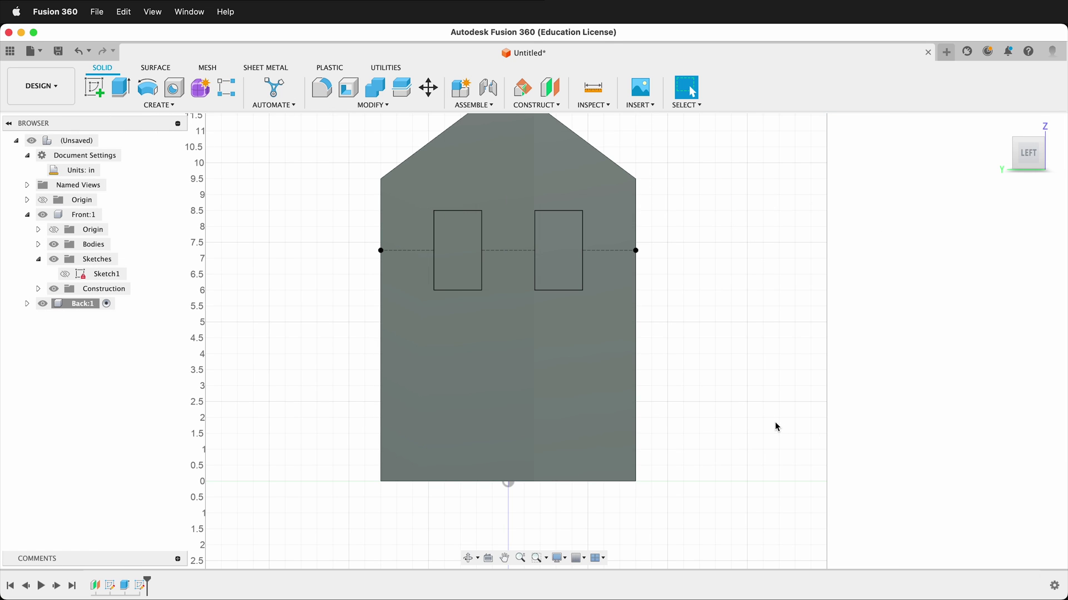
Step: Cut both window profiles through the back panel with an Extrude distance of -0.25 in
key("e")
left_click(467, 242)
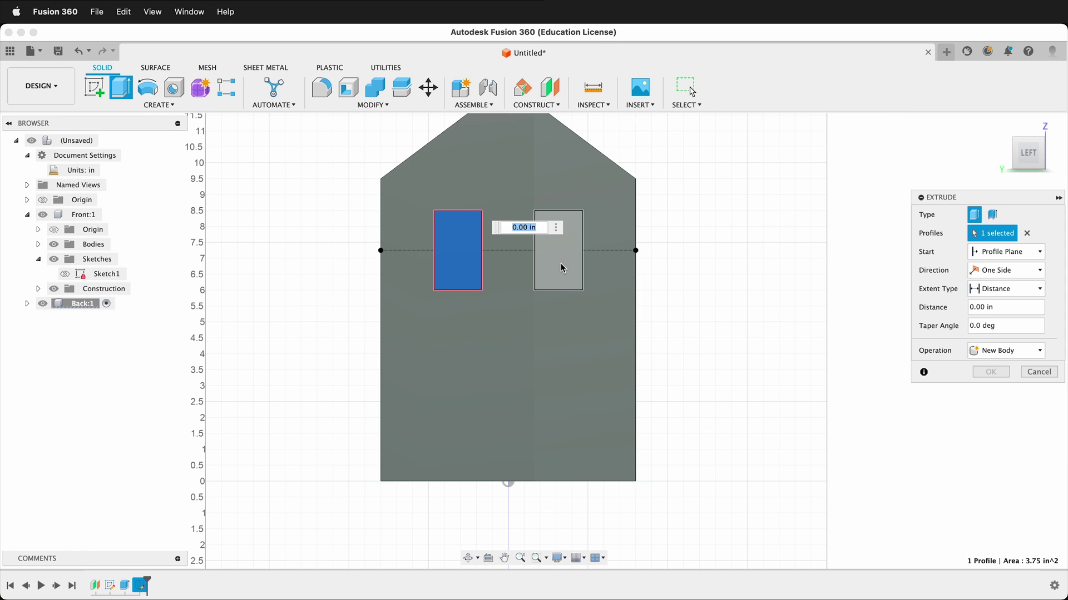
left_click(560, 280)
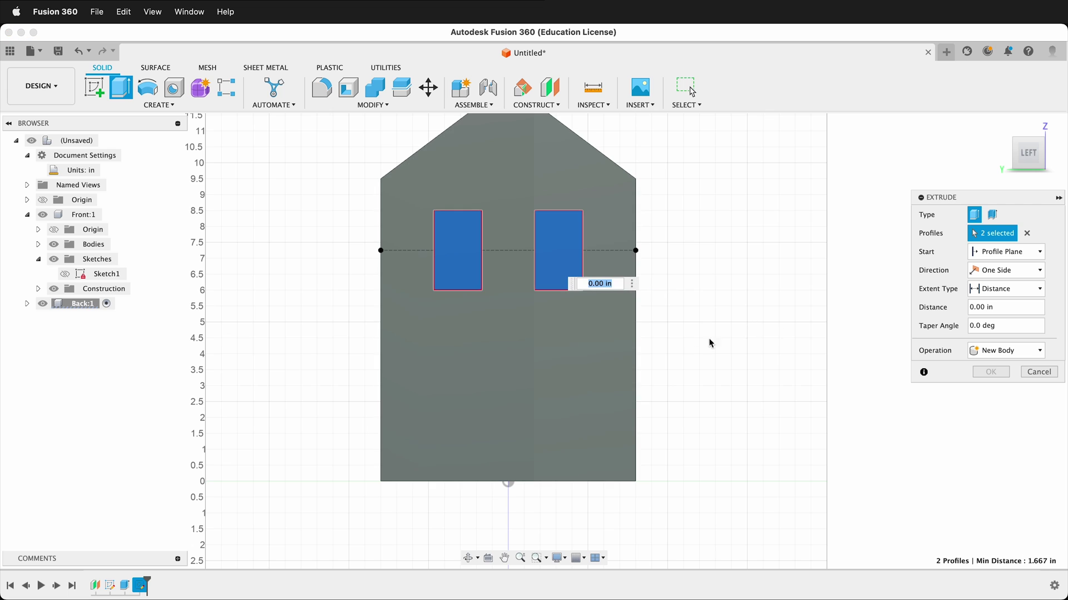
middle_click_drag(638, 412, 741, 422)
type("-.25")
key("Return")
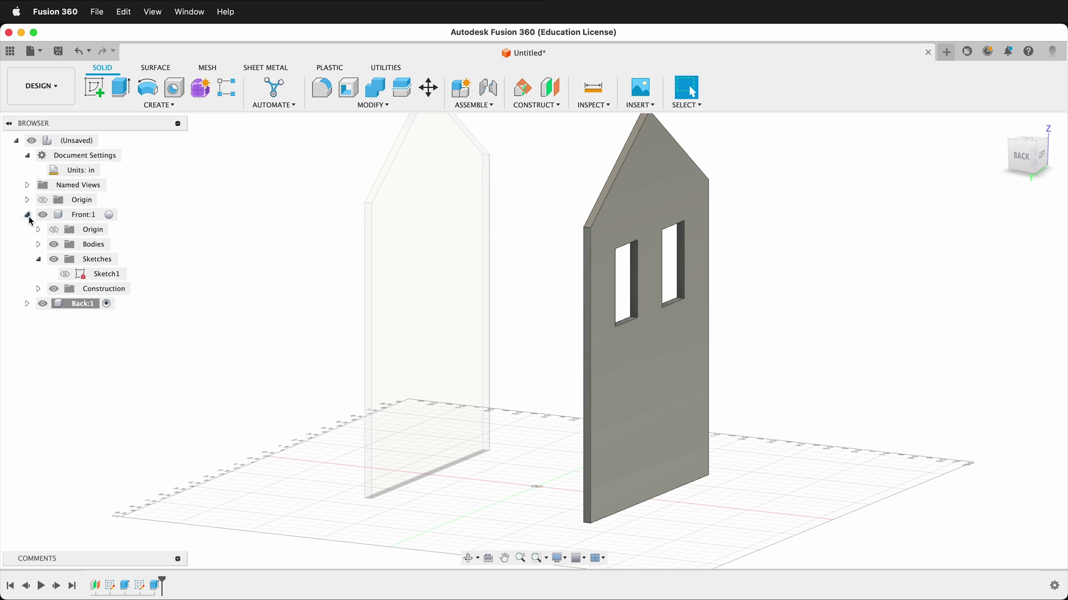
Step: Activate the Front component and start a sketch on the front panel's outer face
left_click(107, 214)
middle_click_drag(296, 325, 371, 396, "shift")
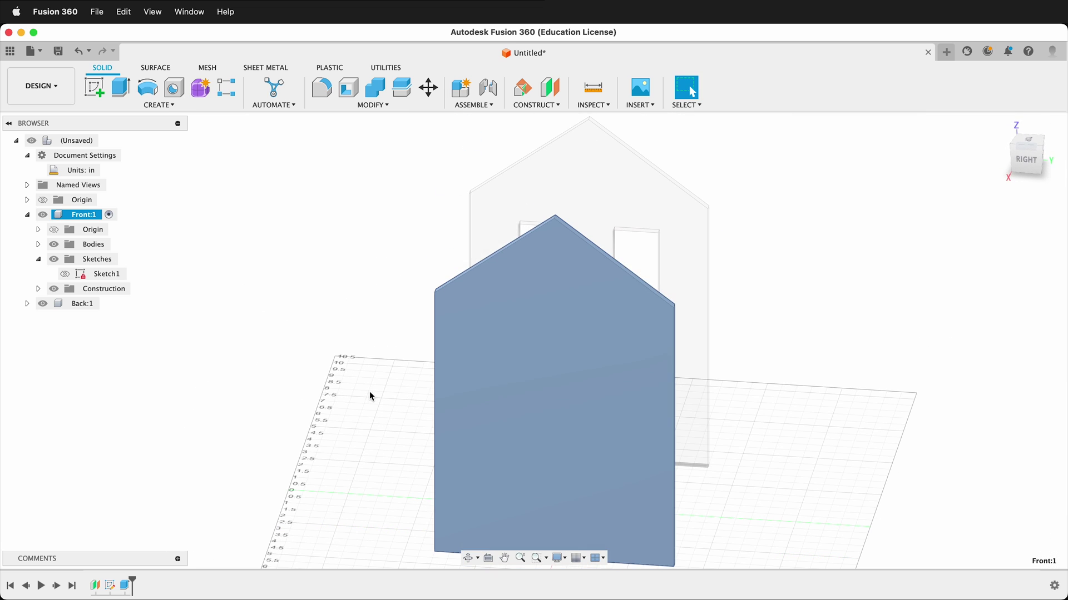
middle_click_drag(266, 312, 298, 290, "shift")
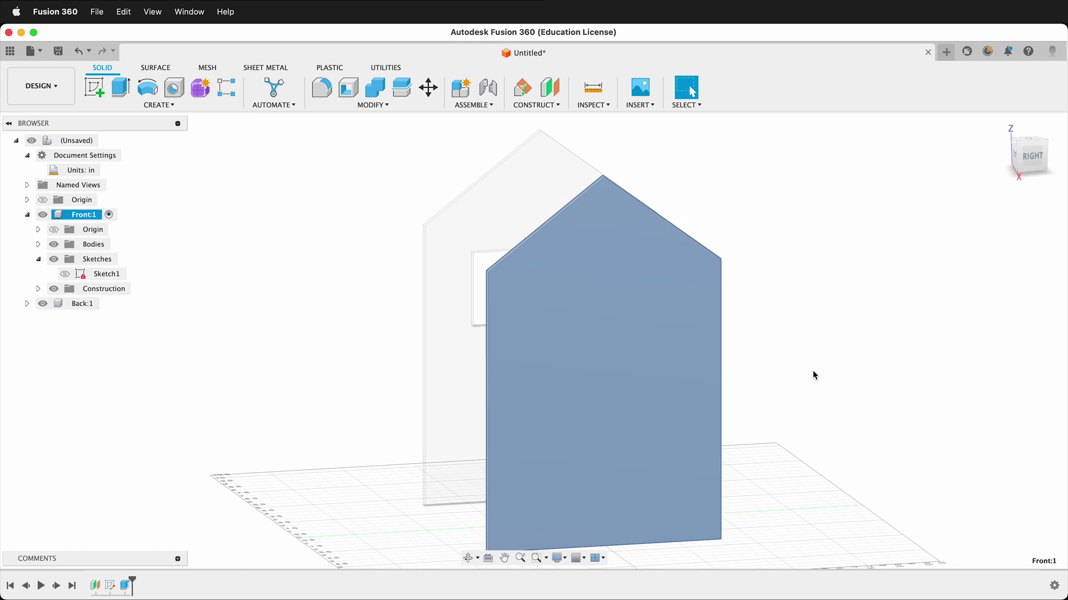
left_click(107, 81)
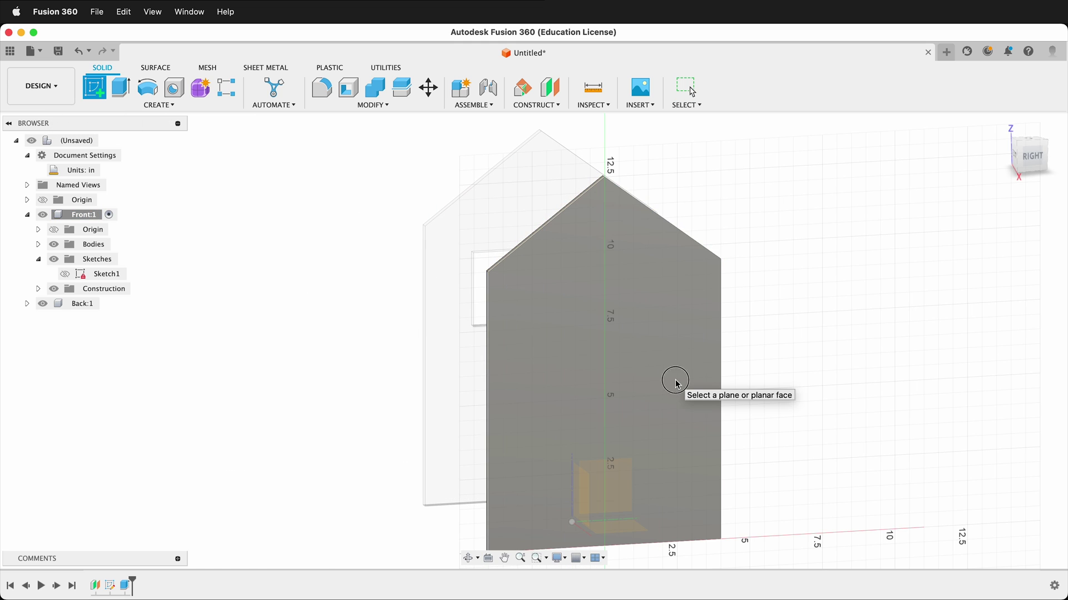
left_click(673, 390)
key("F6")
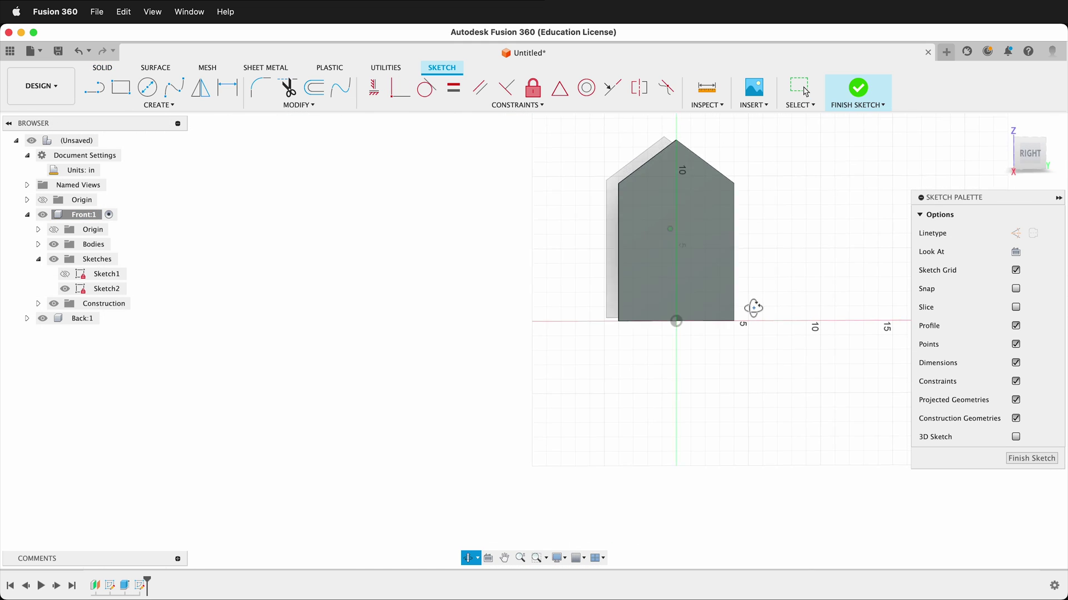
Step: Project the edges of both back panel window openings into the front panel's sketch
key("p")
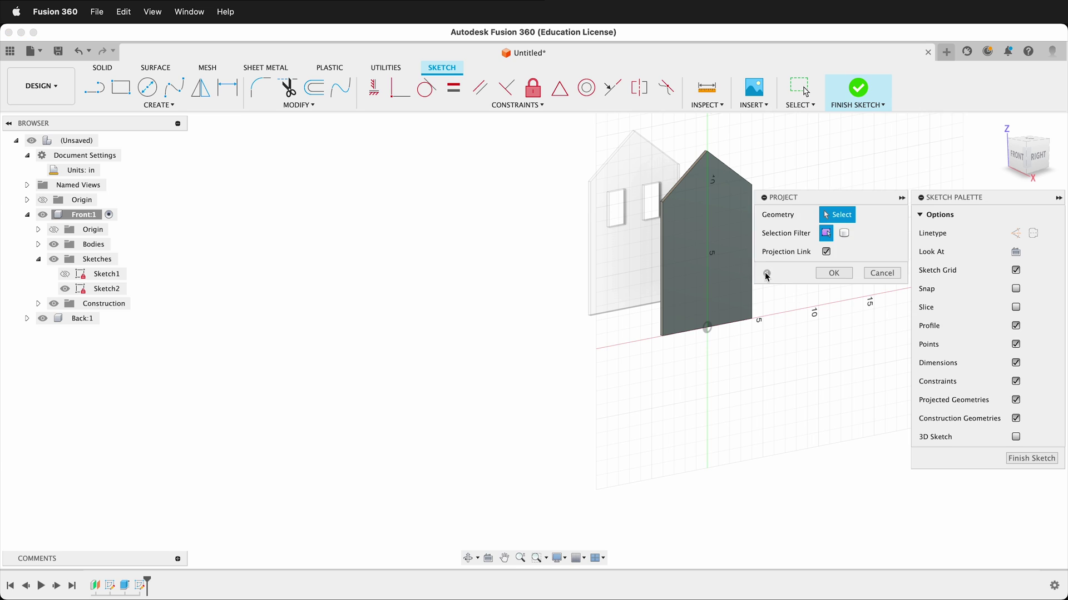
left_click(630, 206)
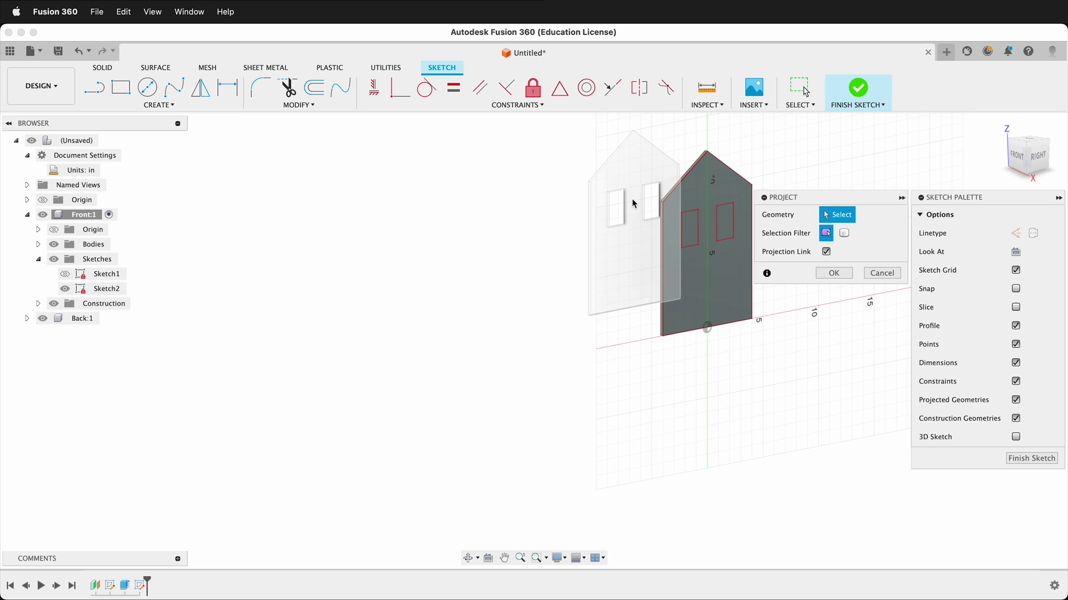
left_click(632, 198)
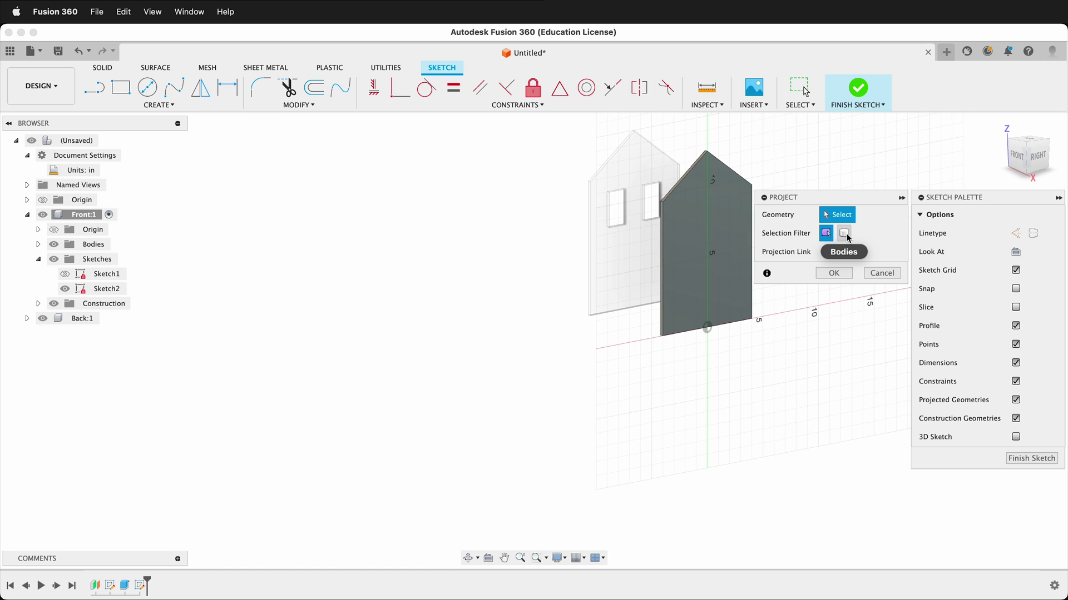
left_click(625, 201)
scroll(627, 200, "down", 2)
scroll(627, 201, "up", 4)
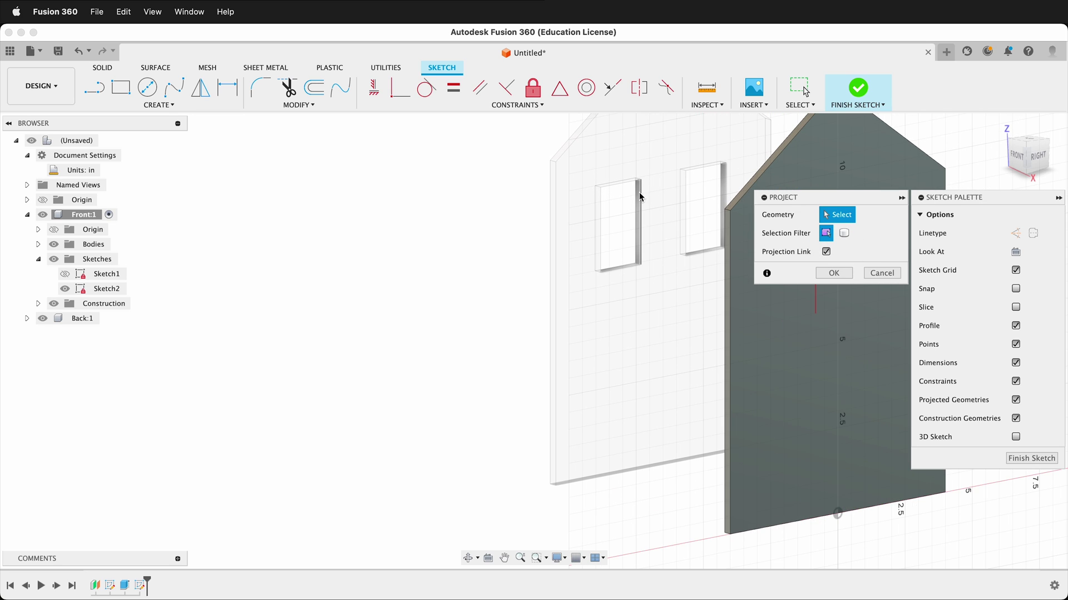
left_click(641, 197)
left_click(622, 189)
left_click(616, 269)
left_click(599, 228)
left_click(685, 229)
left_click(834, 273)
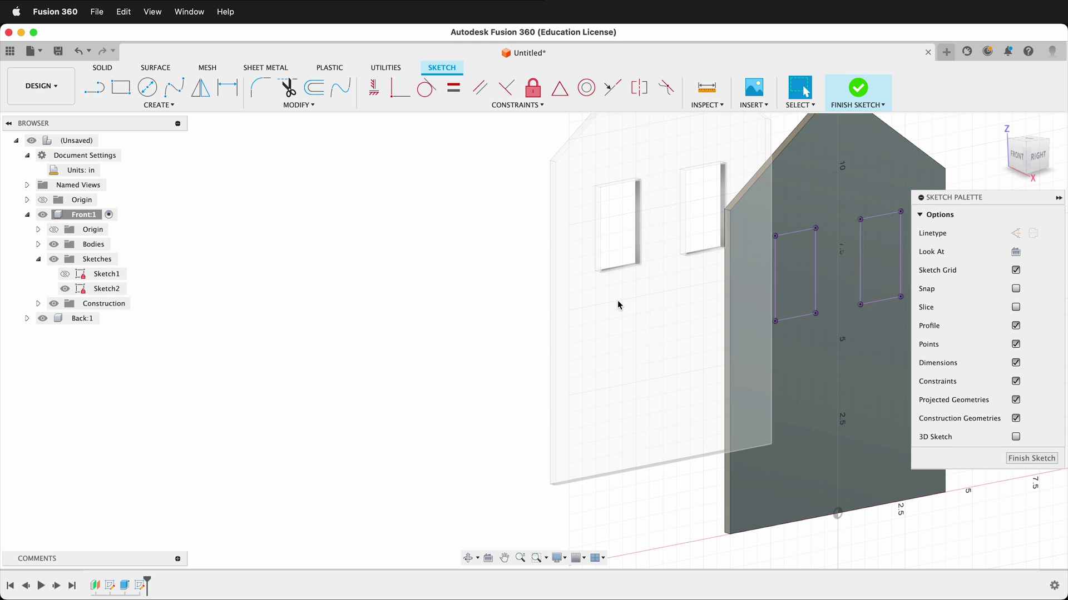
Step: Draw a rectangle about 1.86 in wide and 3.79 in high below the right projected window
scroll(593, 321, "up", 2)
scroll(594, 321, "down", 3)
middle_click_drag(853, 374, 698, 381, "shift")
scroll(712, 357, "down", 2)
scroll(710, 362, "up", 5)
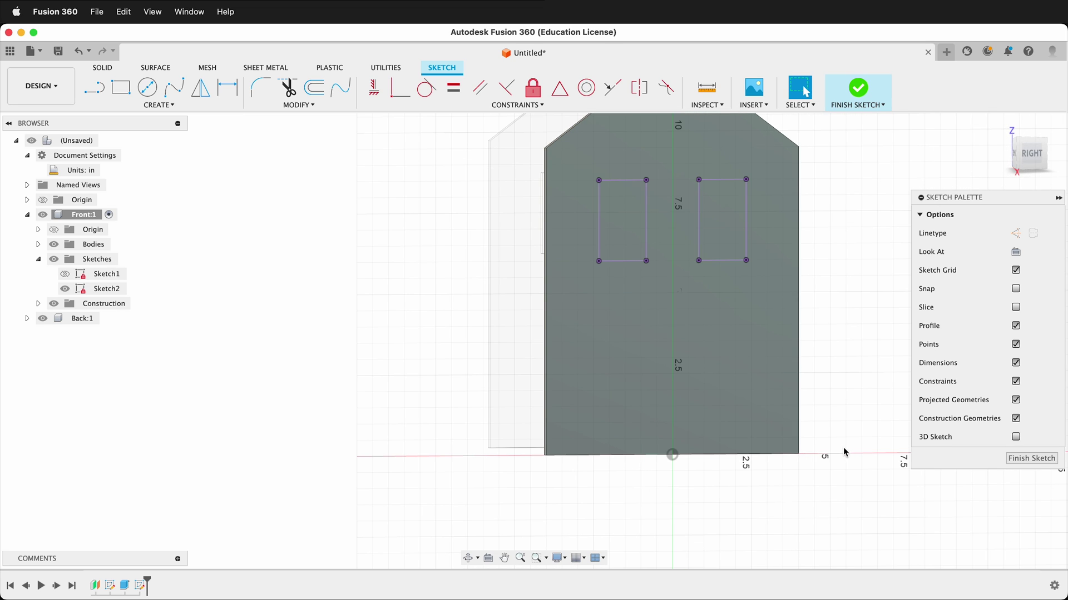
key("r")
left_click(712, 296)
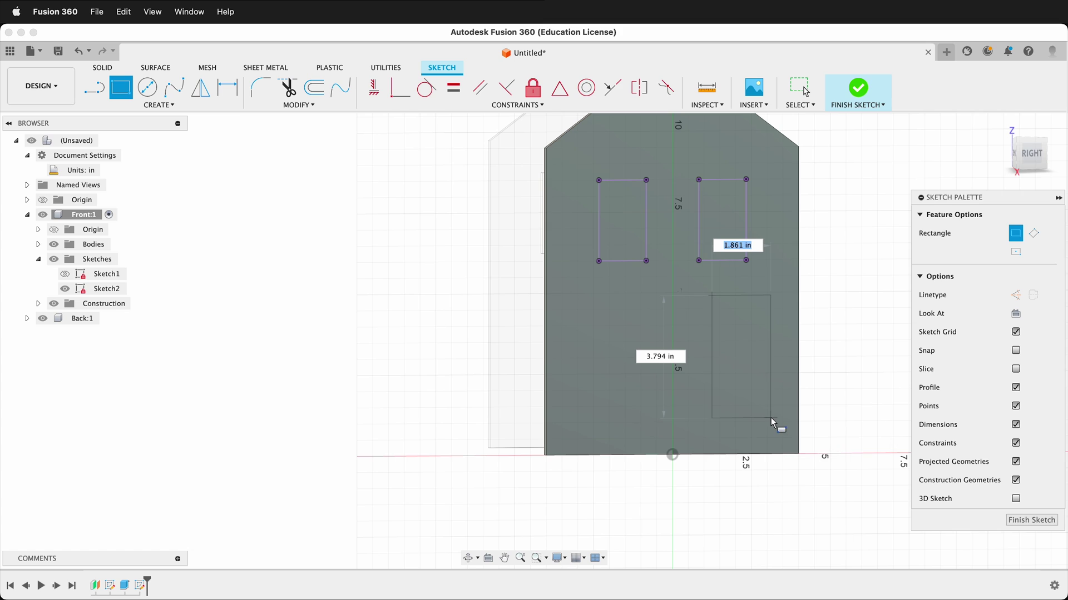
left_click(771, 418)
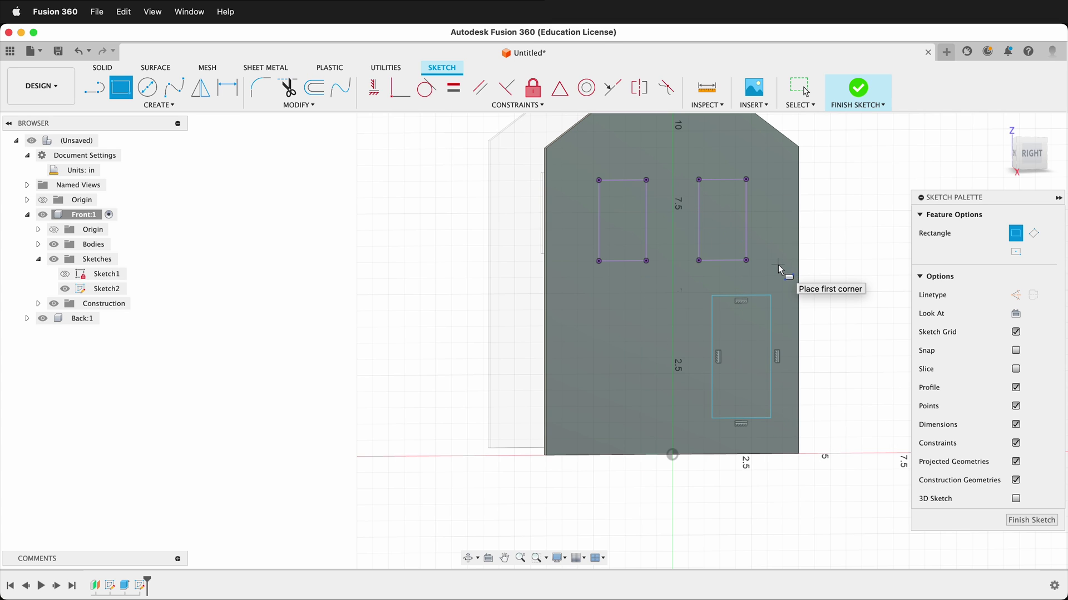
Step: Dimension the lower rectangle to 2 in wide and 3.5 in high
key("d")
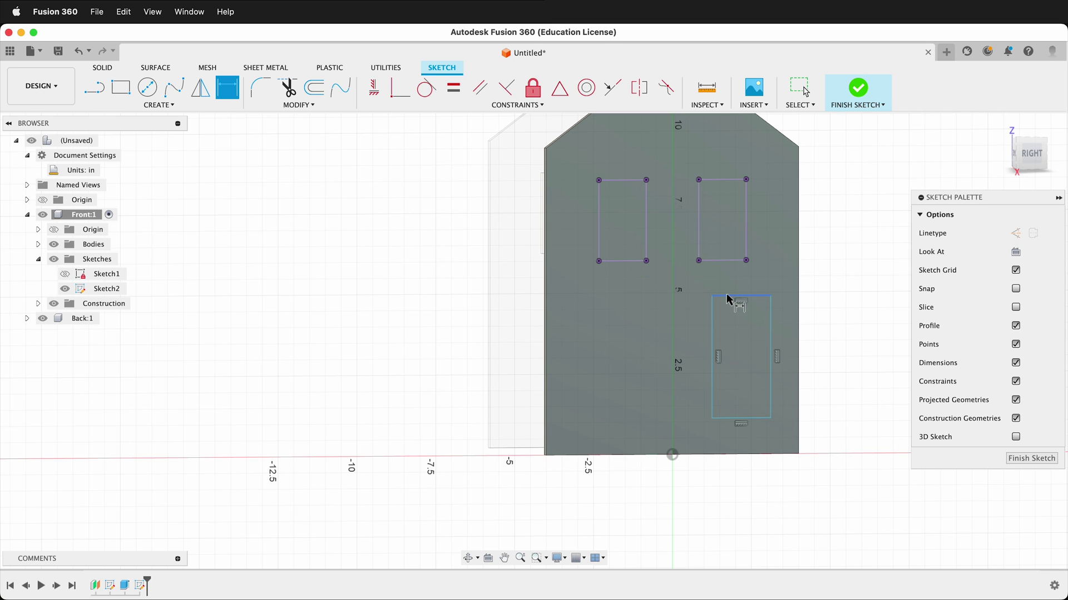
left_click(731, 296)
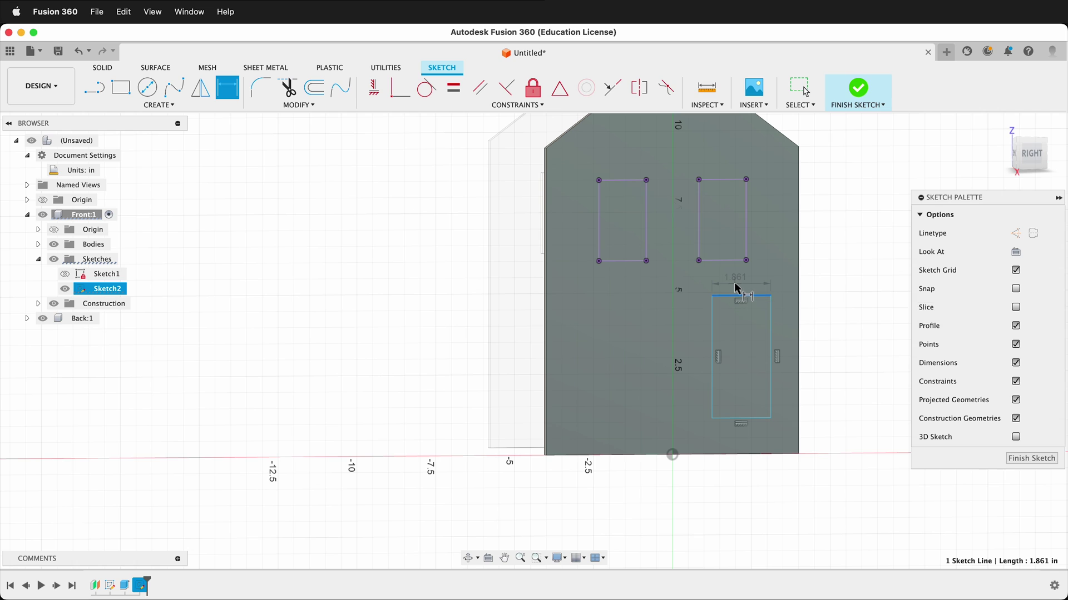
left_click(735, 284)
type("2")
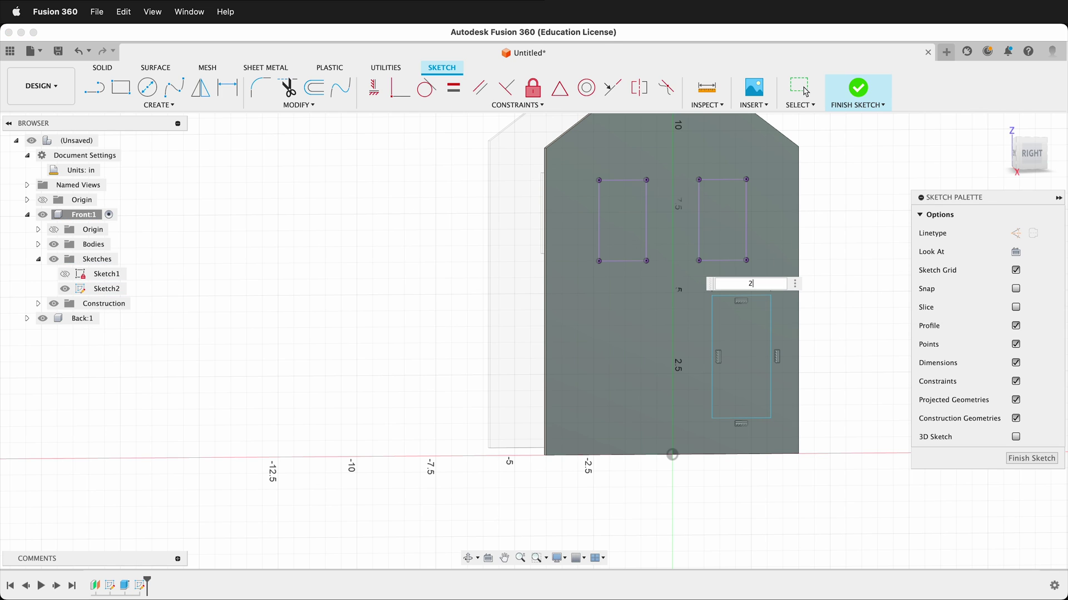
key("Return")
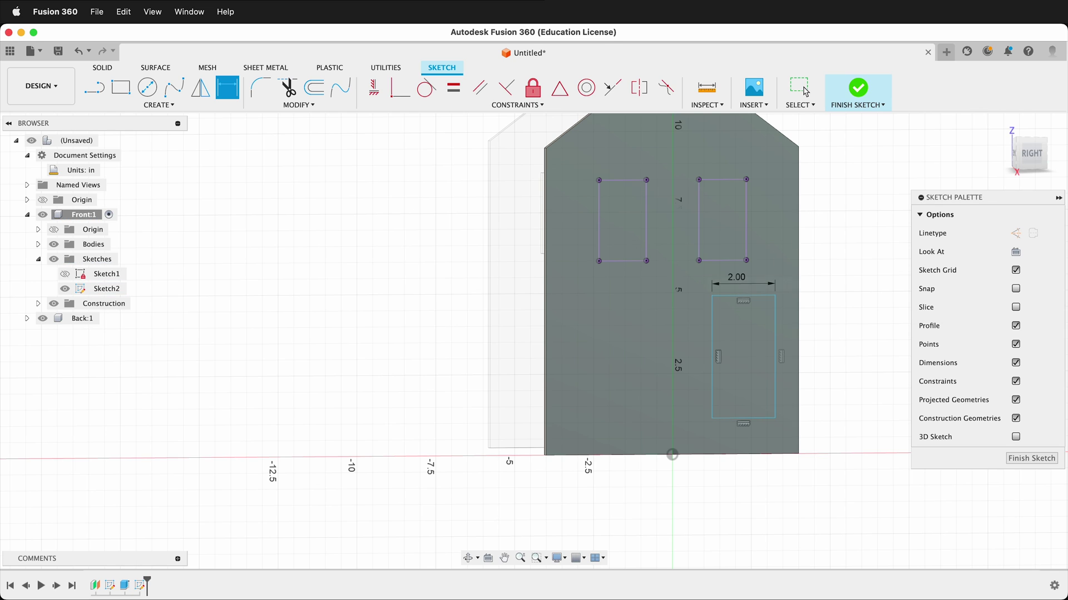
left_click(712, 328)
left_click(692, 362)
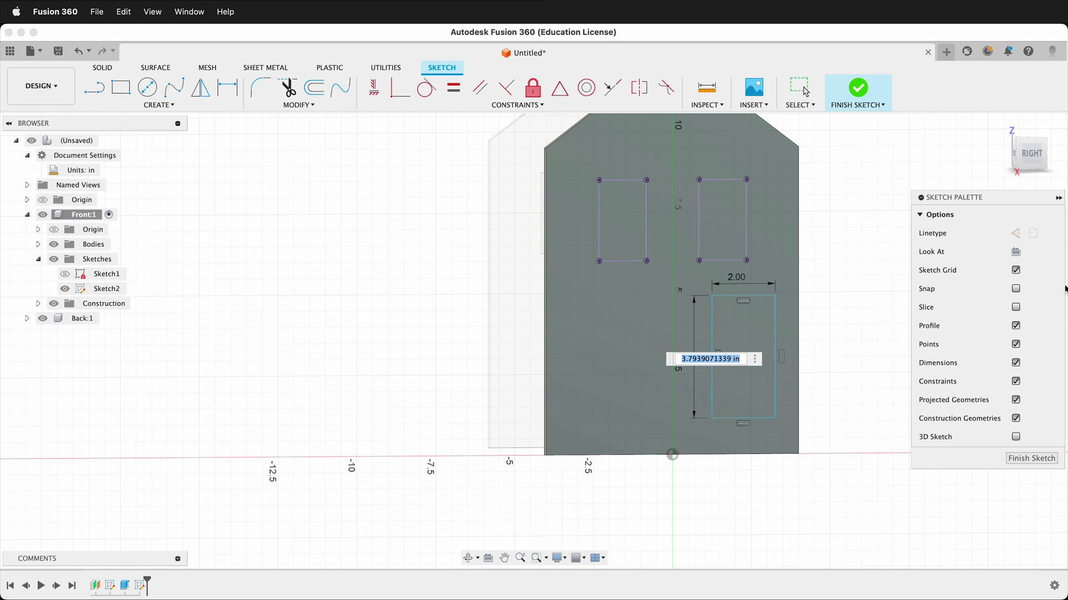
type("3.5")
key("Return")
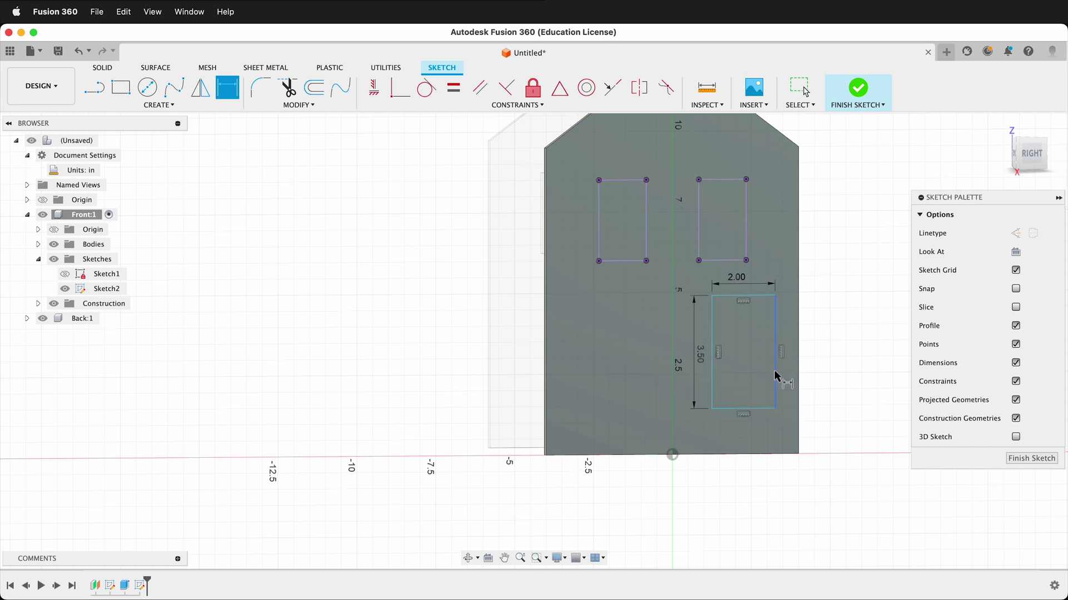
Step: Position the rectangle 1.5 in above the panel's bottom edge and 0.5 in from its right edge with dimensions
left_click(762, 409)
left_click(769, 455)
left_click(853, 425)
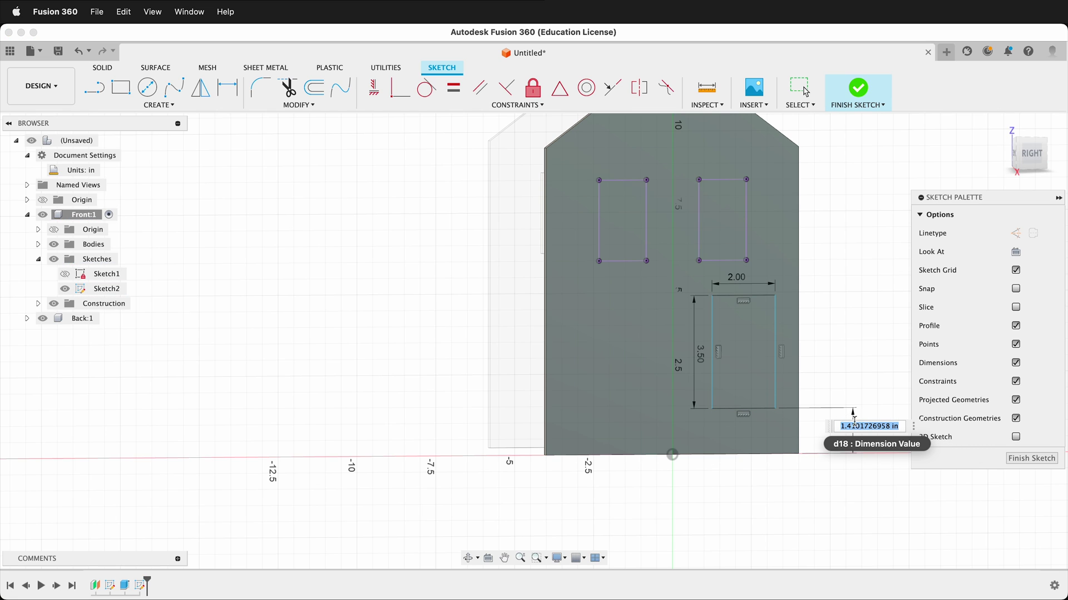
type("1.5")
key("Return")
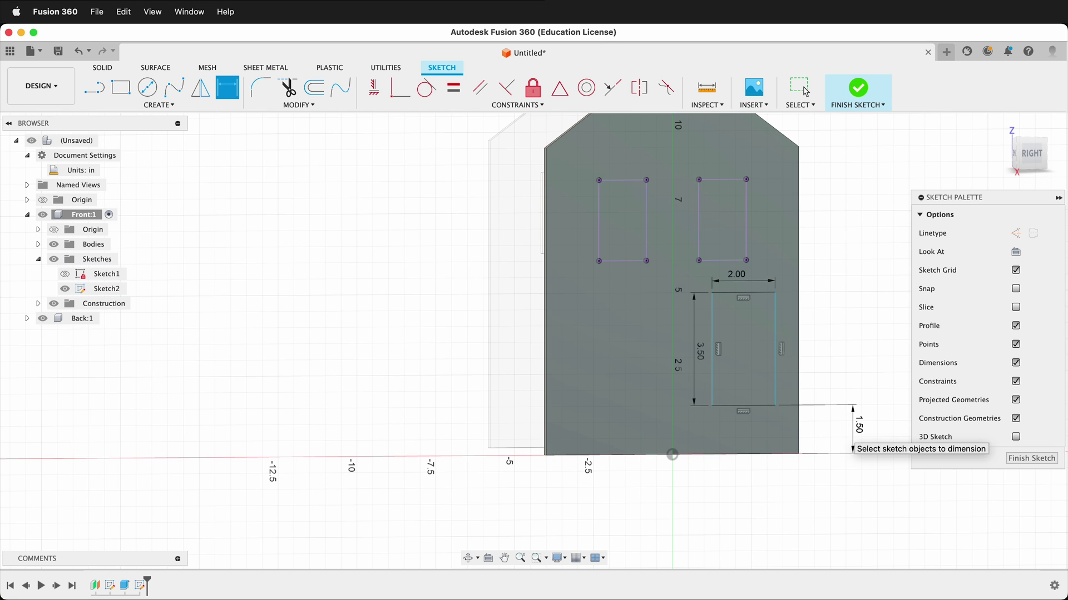
left_click(775, 348)
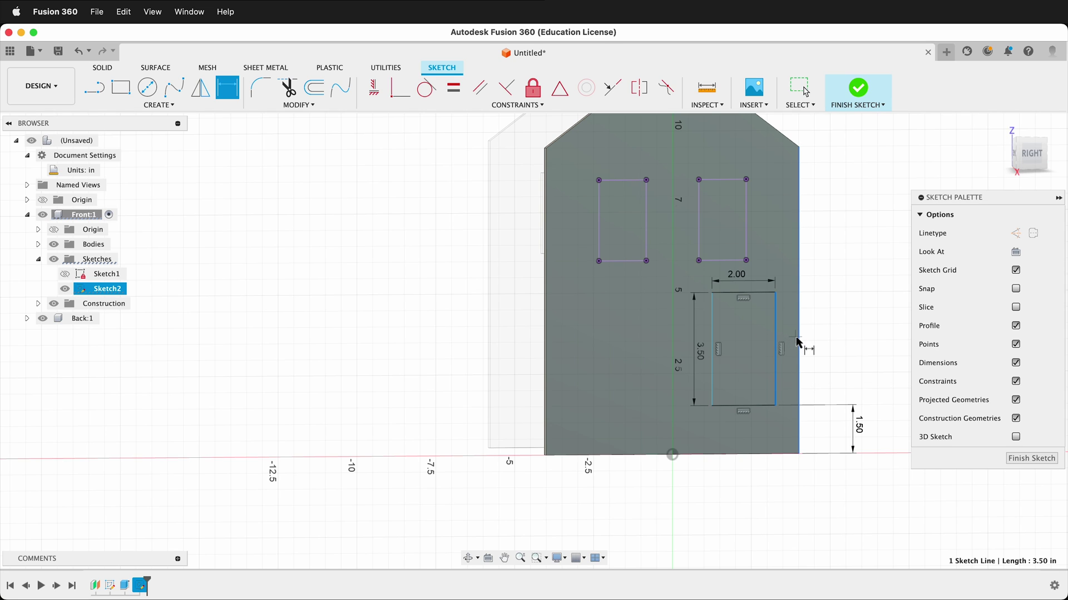
left_click(797, 341)
left_click(792, 373)
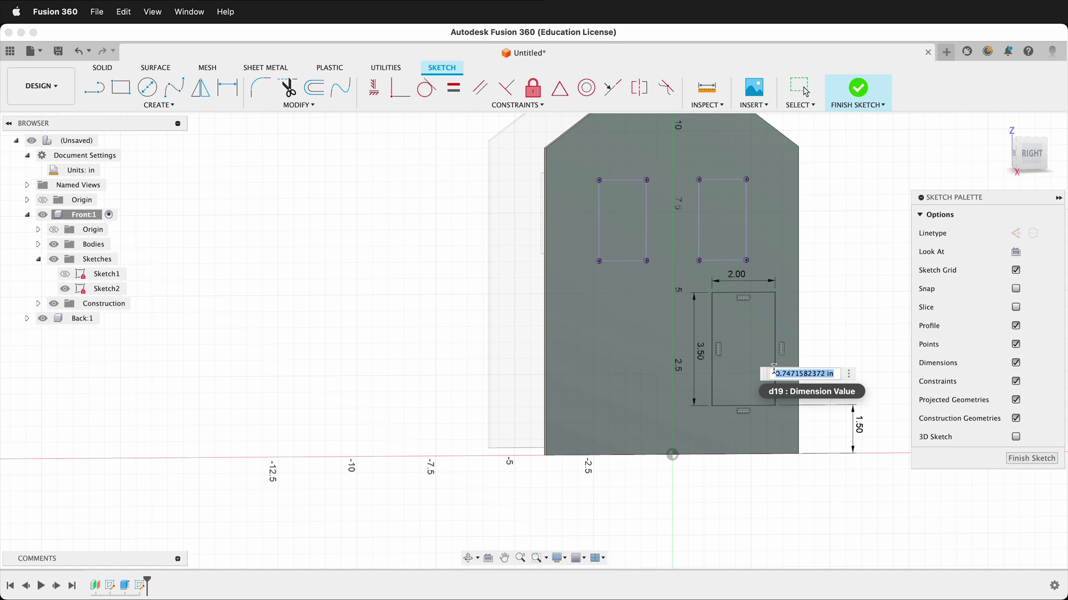
key("Return")
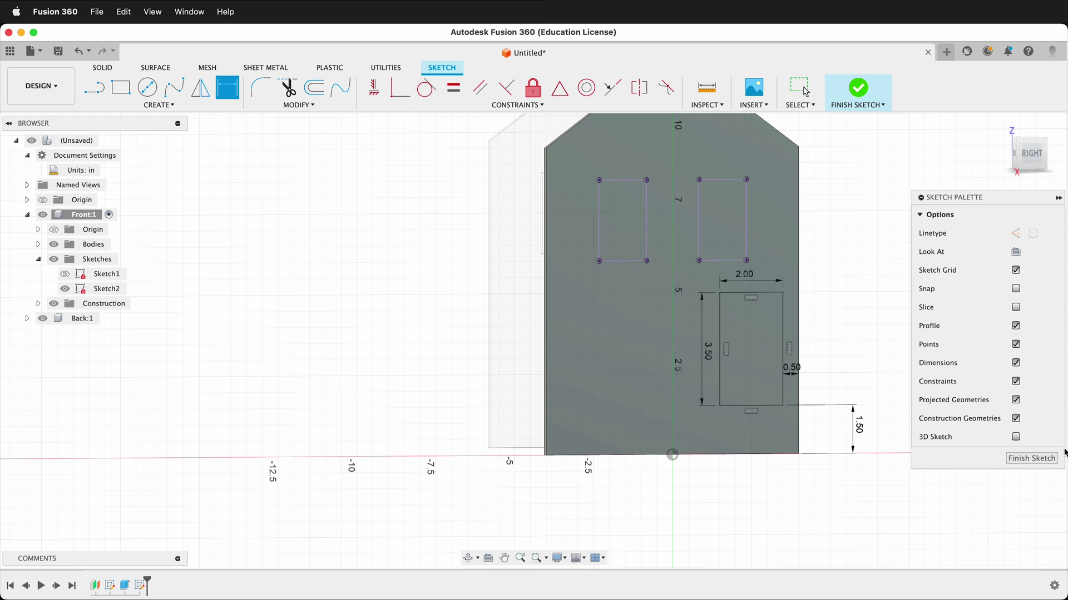
Step: Cut both window openings and the lower rectangular opening through the front panel by extruding their profiles -0.25 in
left_click(1033, 459)
key("e")
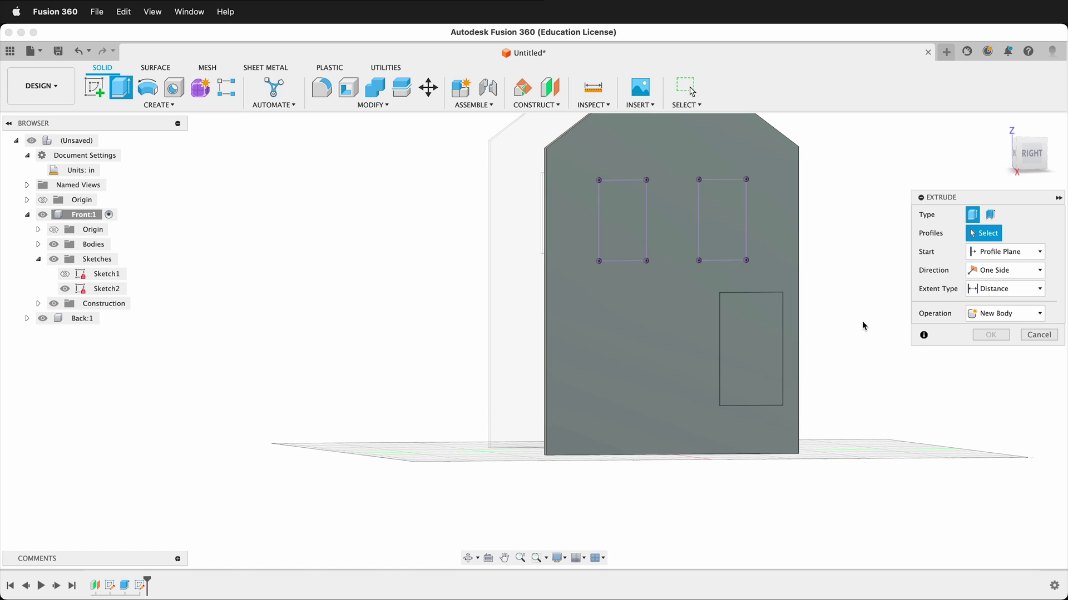
left_click(778, 345)
left_click(745, 245)
left_click(645, 247)
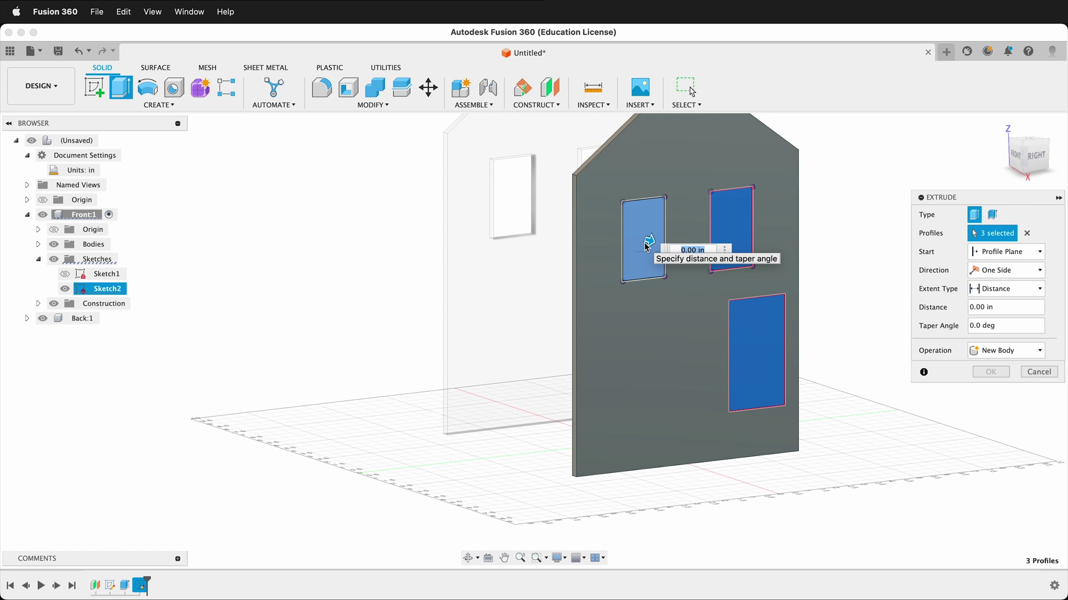
type("-.25")
key("Return")
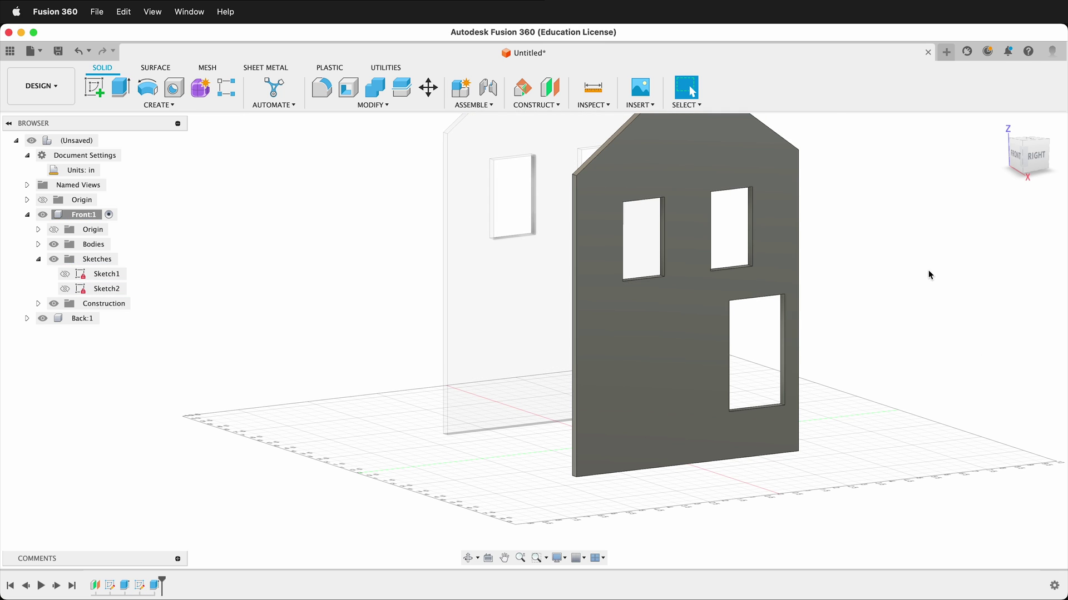
Step: Activate the top-level component and create a new internal component named side
middle_click_drag(944, 278, 918, 283, "shift")
scroll(850, 353, "up", 3)
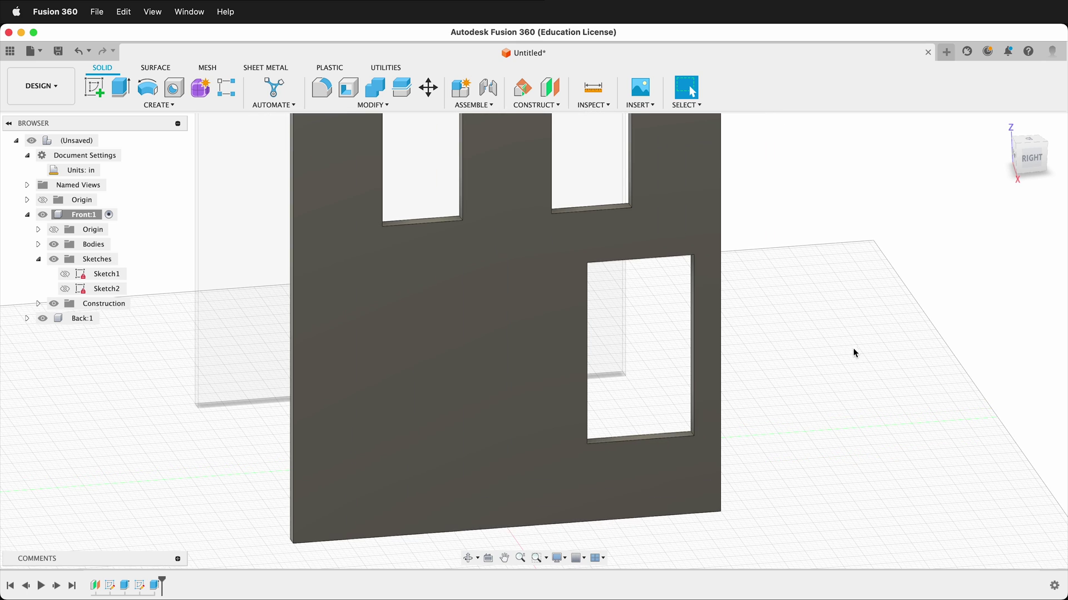
scroll(859, 353, "down", 3)
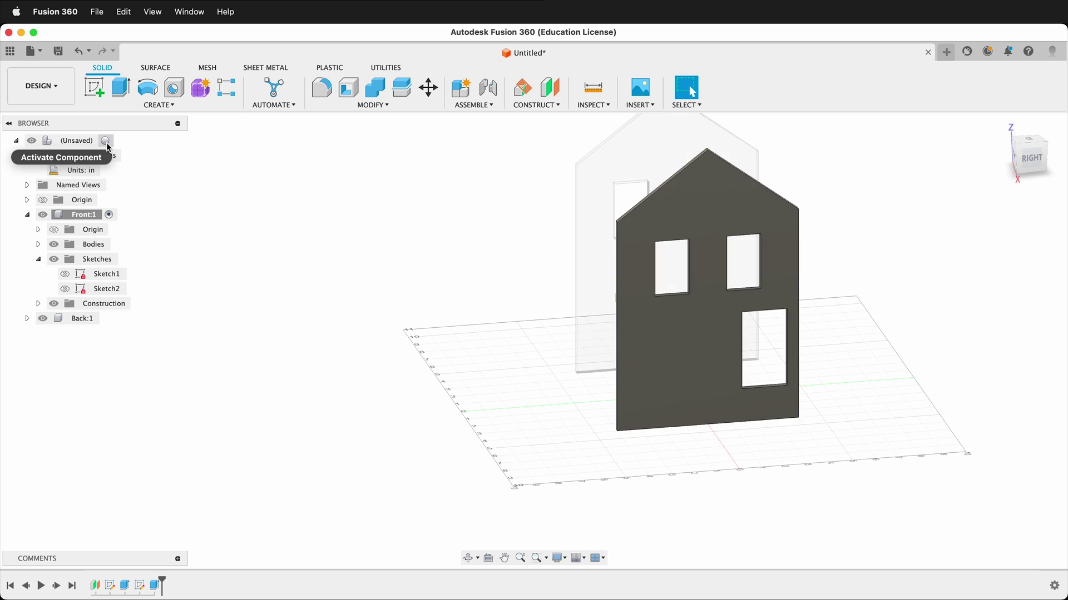
left_click(108, 141)
left_click(159, 105)
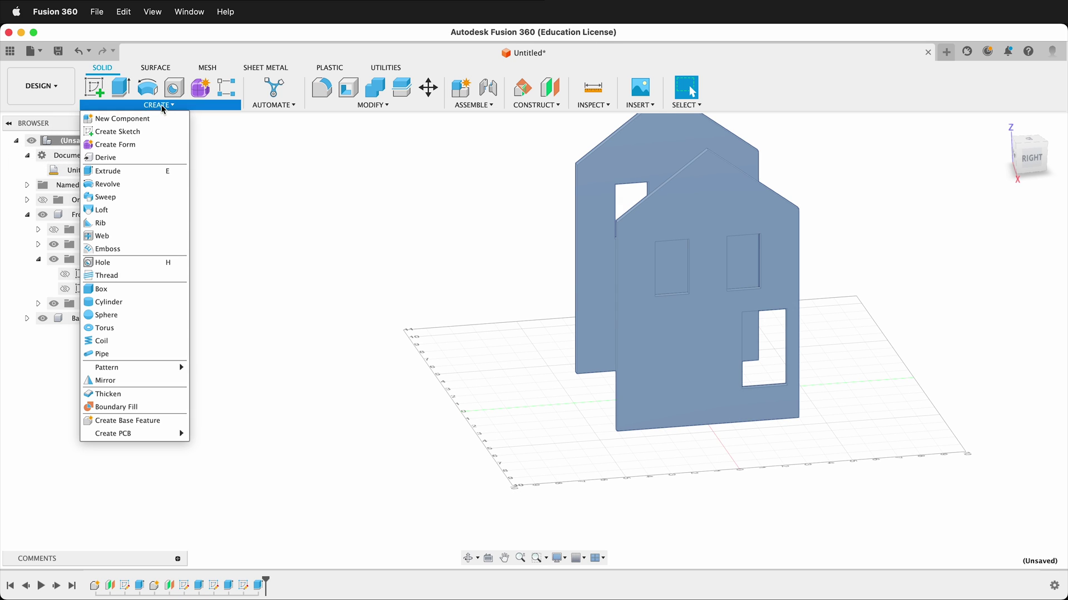
left_click(144, 123)
double_click(903, 269)
type("side")
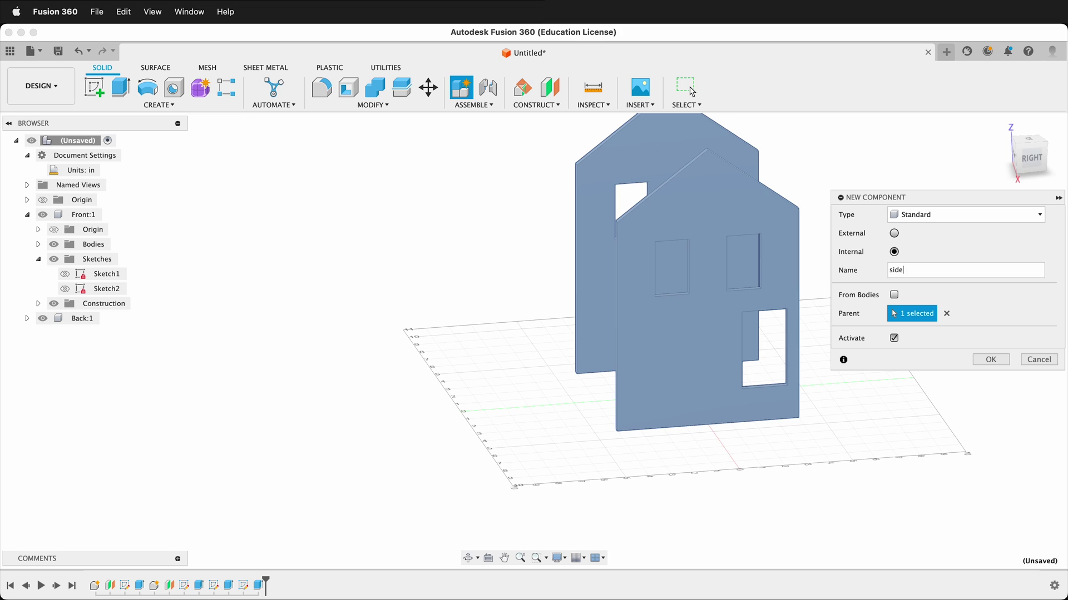
left_click(986, 359)
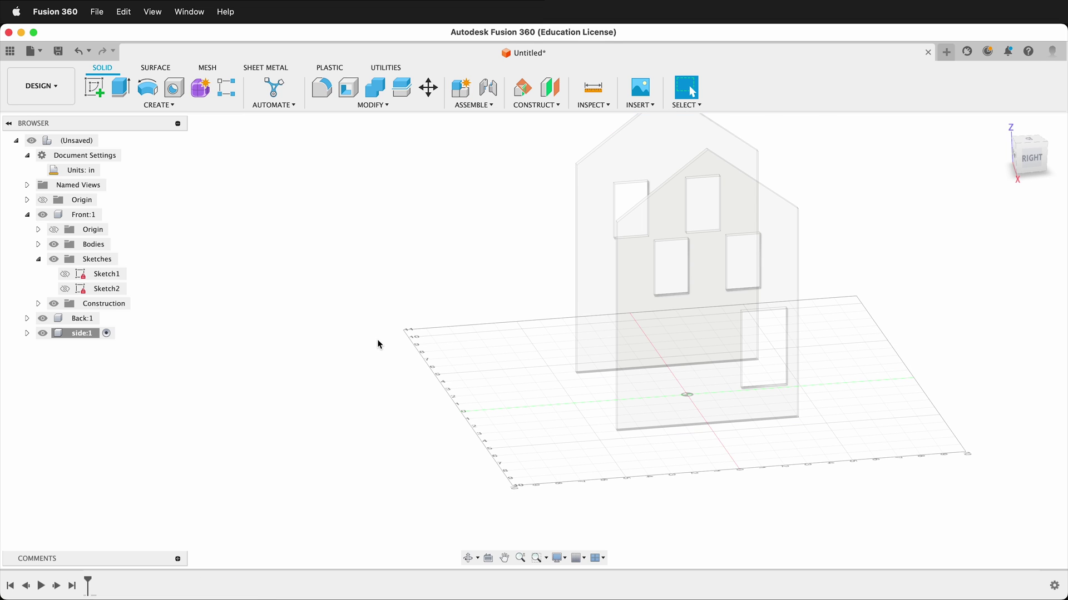
Step: Start a sketch for the side component on the narrow side face of the front panel
left_click(93, 88)
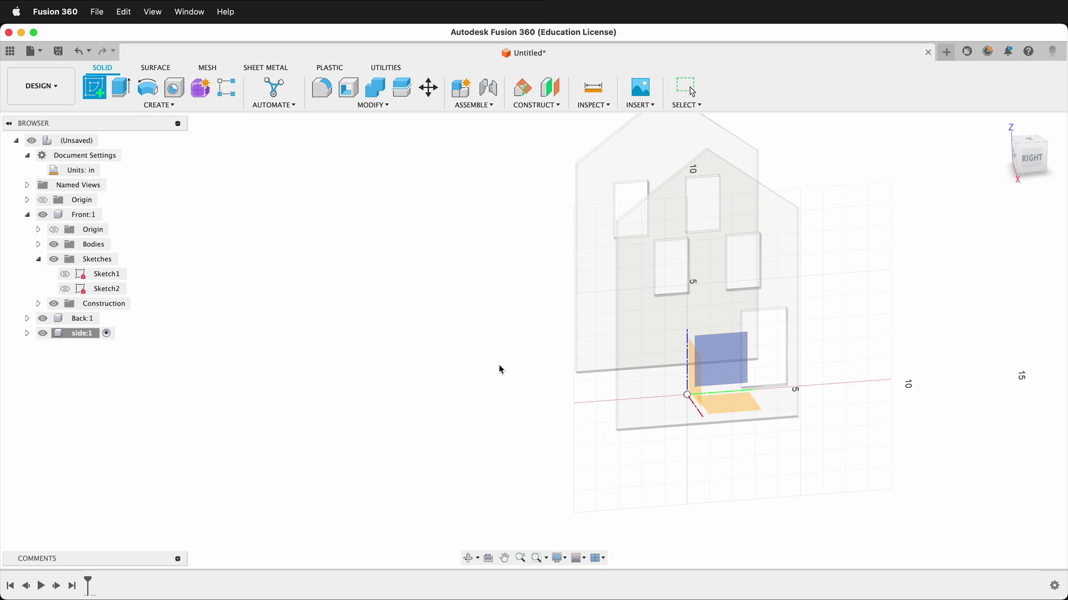
middle_click_drag(477, 363, 577, 324, "shift")
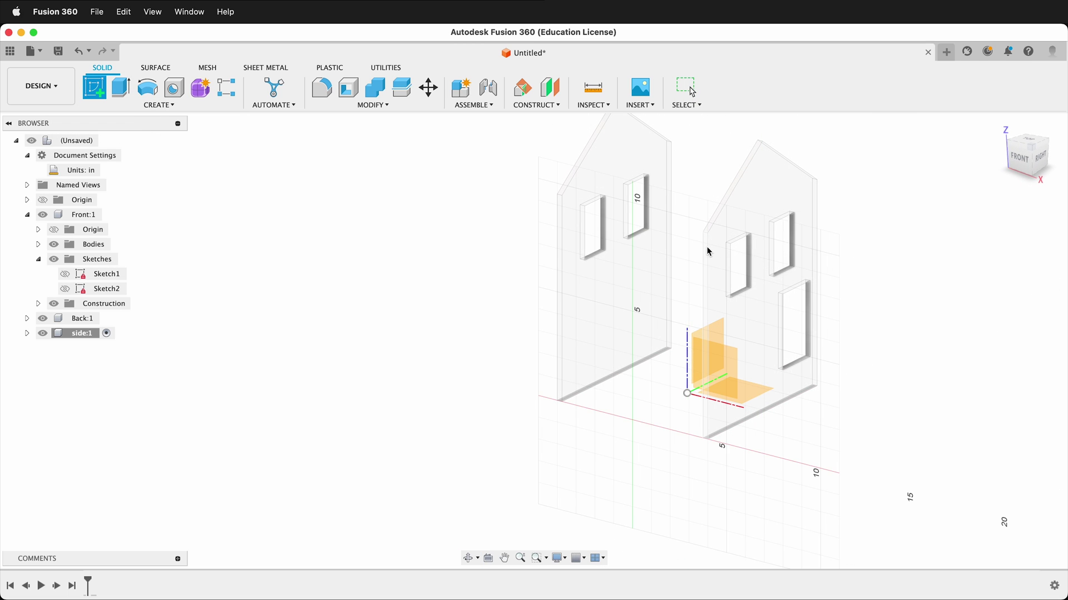
scroll(709, 246, "down", 3)
scroll(710, 247, "up", 10)
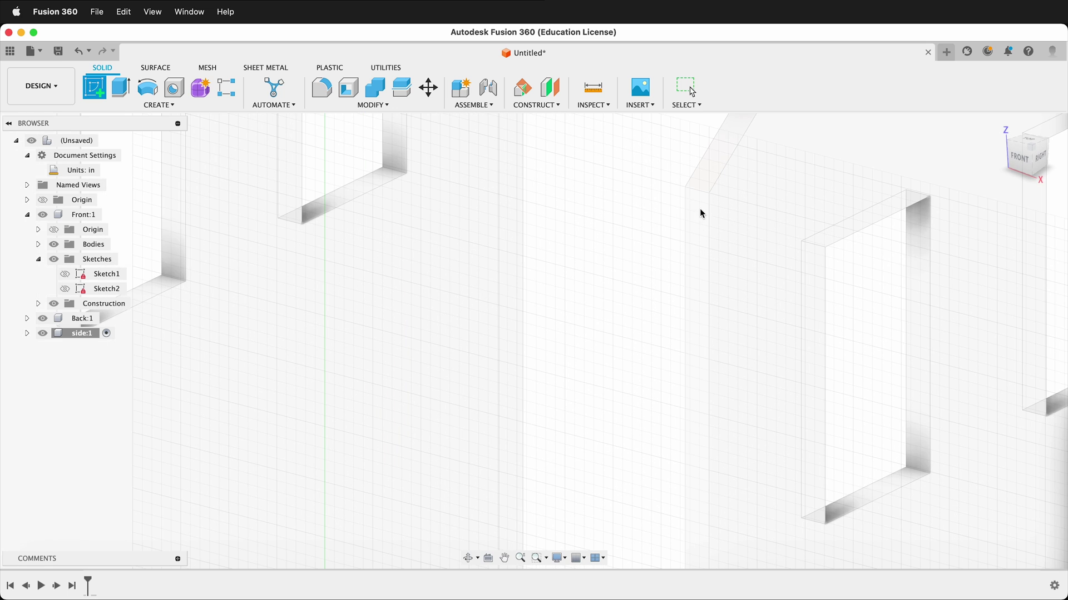
left_click(695, 212)
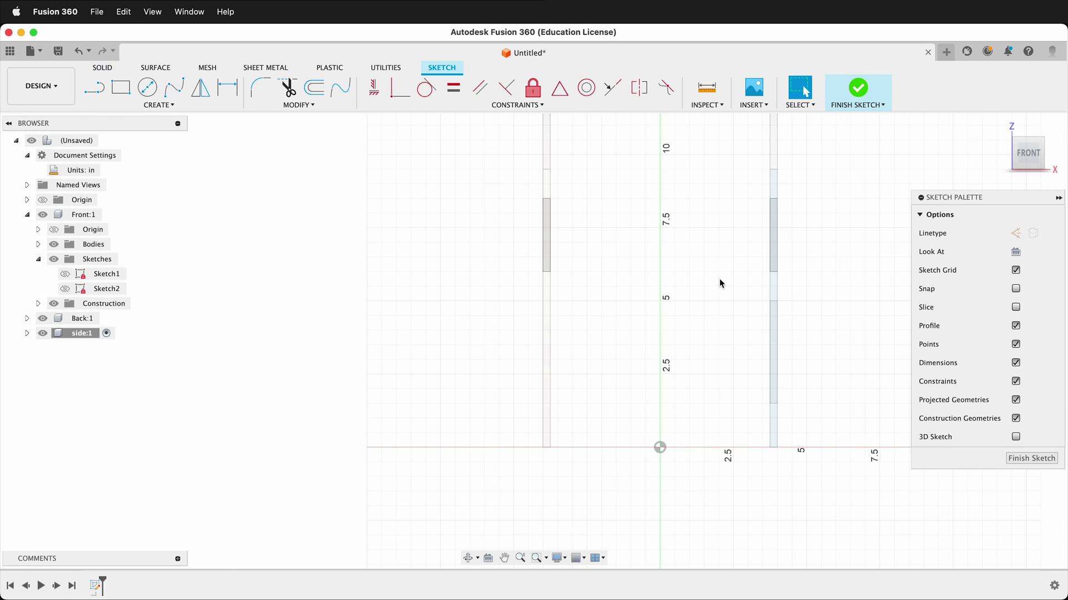
Step: Project the back panel body into the side component's sketch with the Bodies selection filter
key("p")
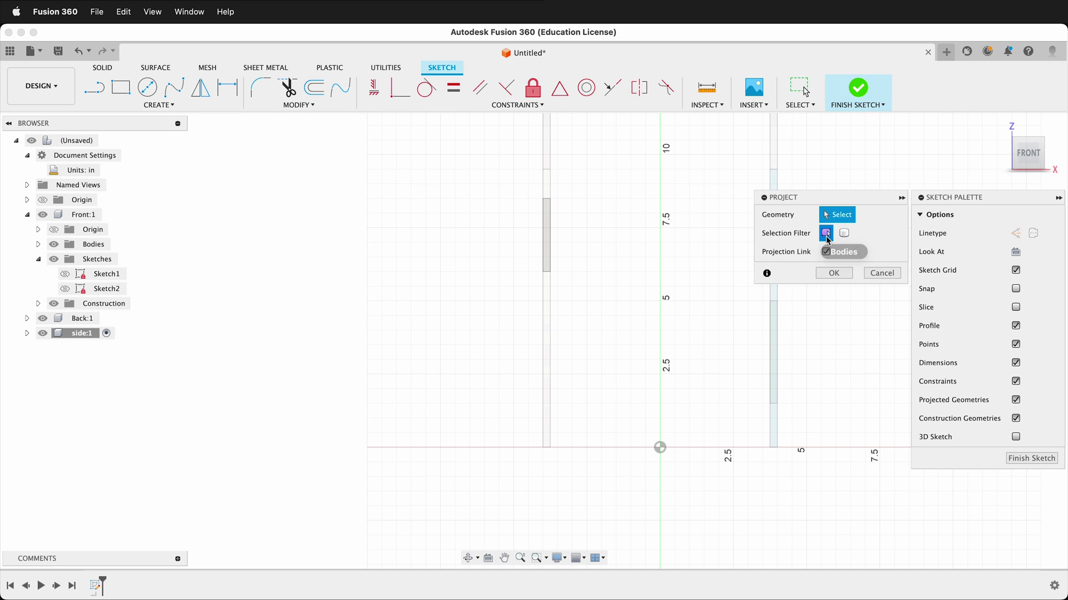
left_click(844, 233)
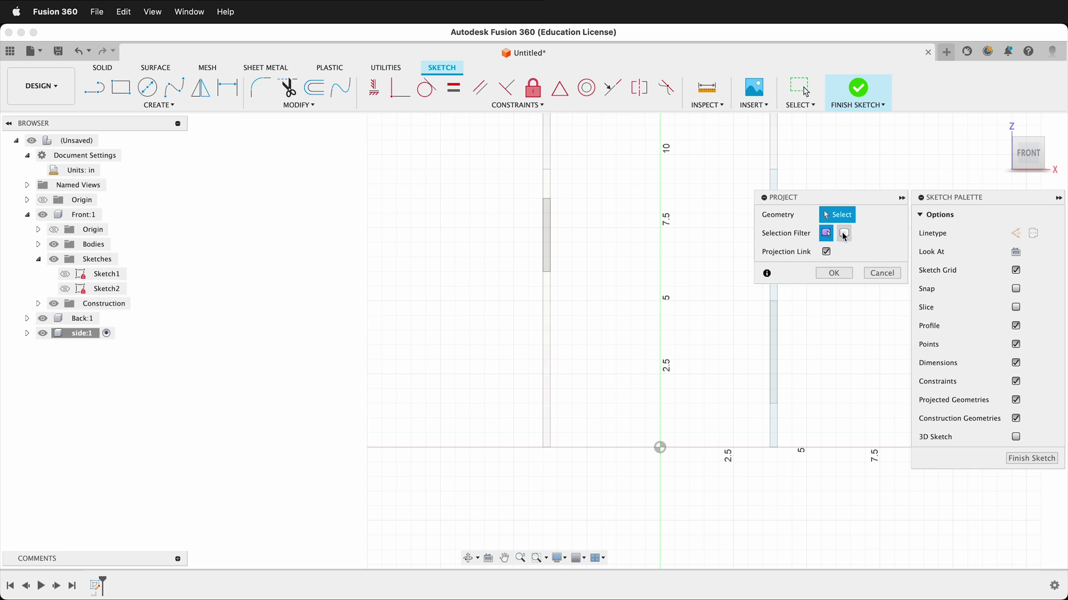
left_click(543, 193)
left_click(825, 274)
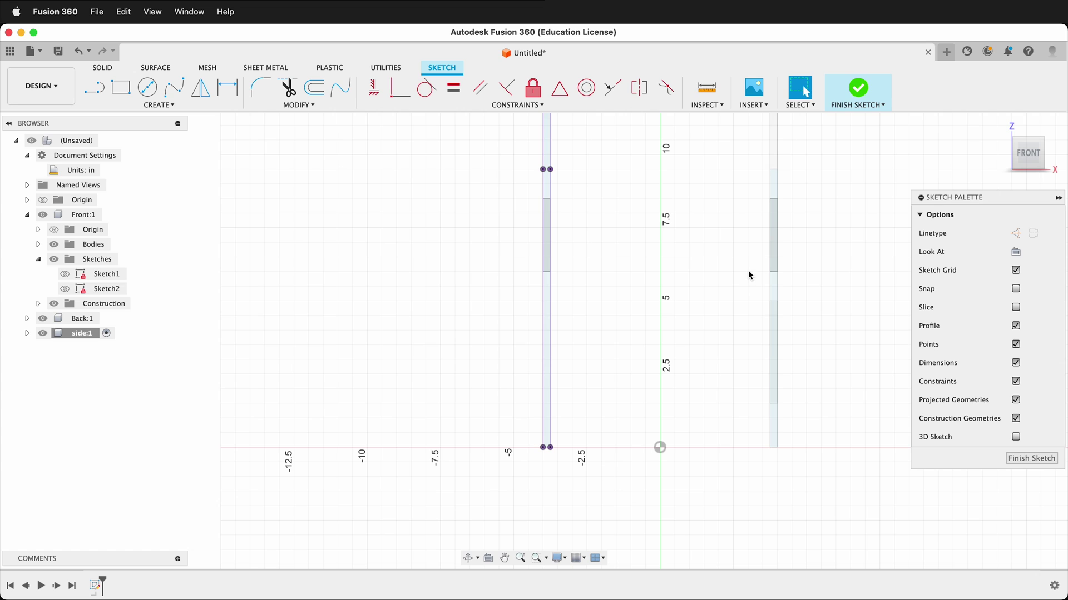
Step: Draw a rectangle from the back panel's projected inner shoulder point to the front panel's inner bottom corner, and expand the side component's sketches
key("r")
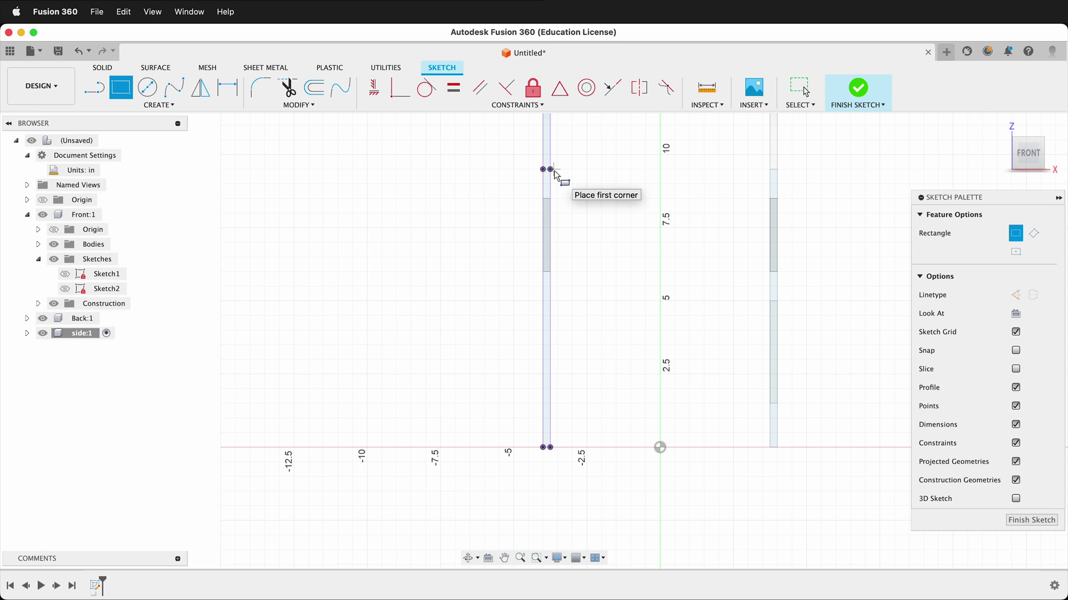
left_click(551, 171)
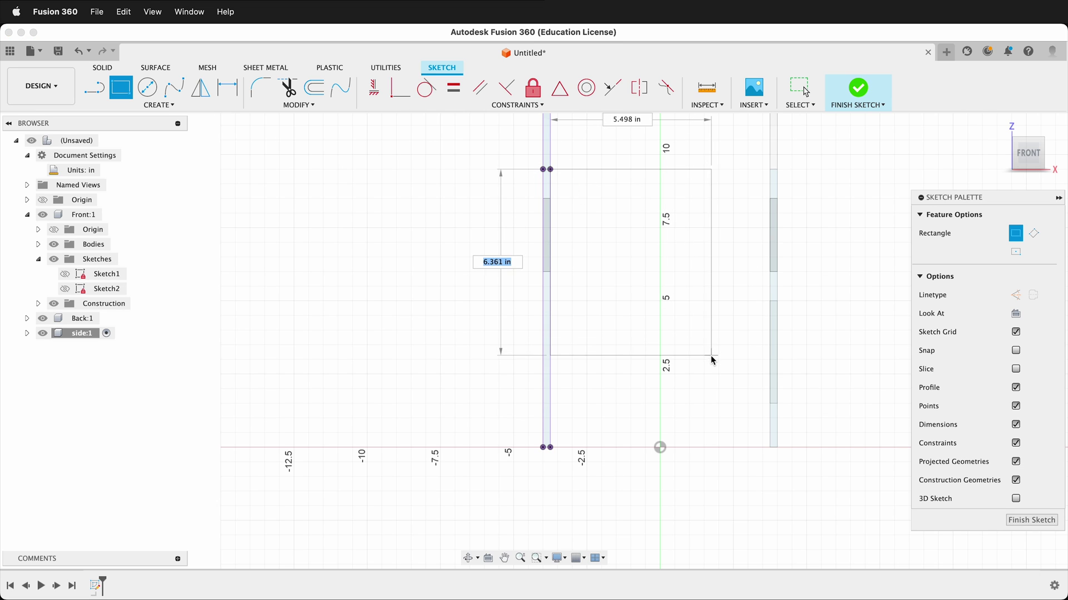
left_click(771, 447)
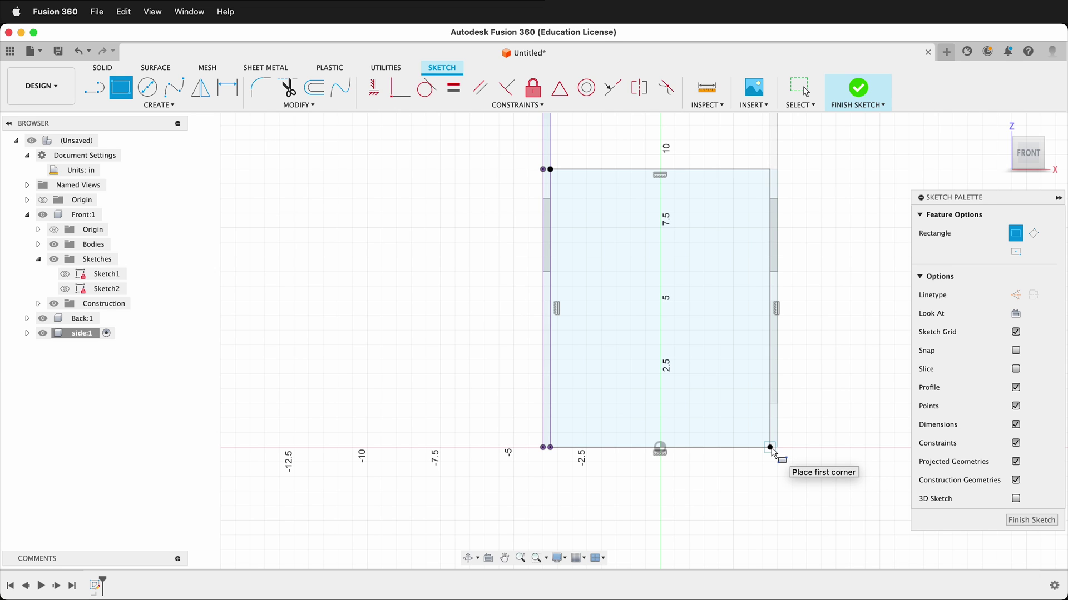
left_click(27, 334)
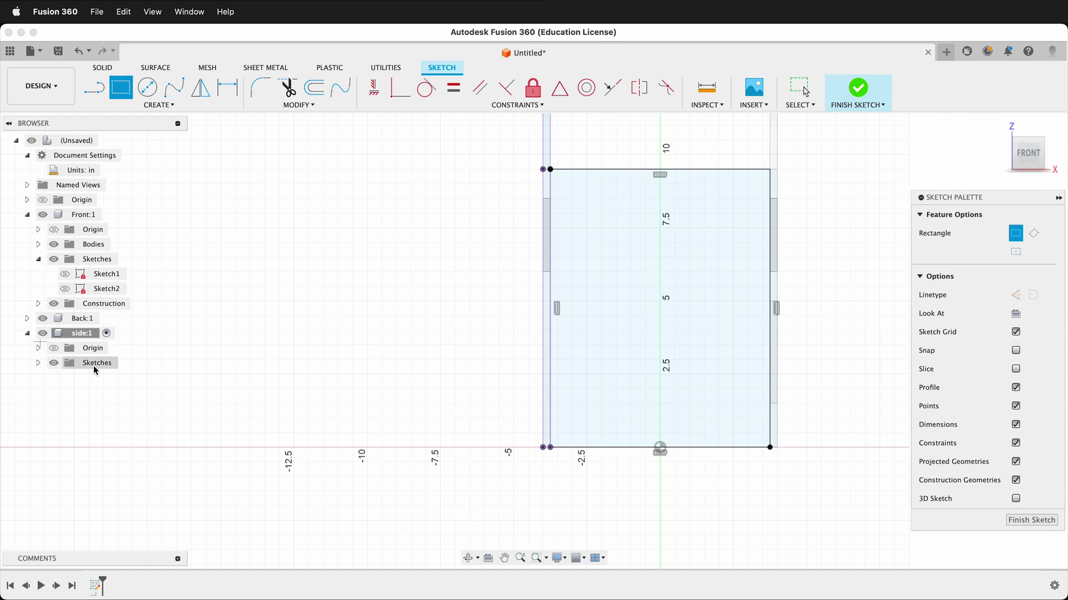
left_click(38, 363)
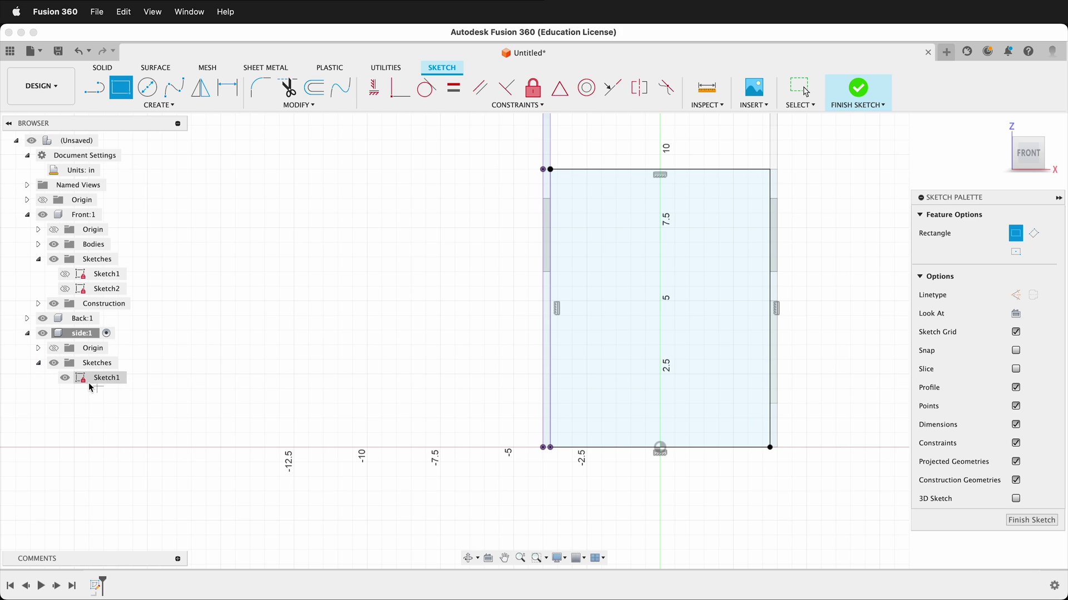
left_click(1011, 522)
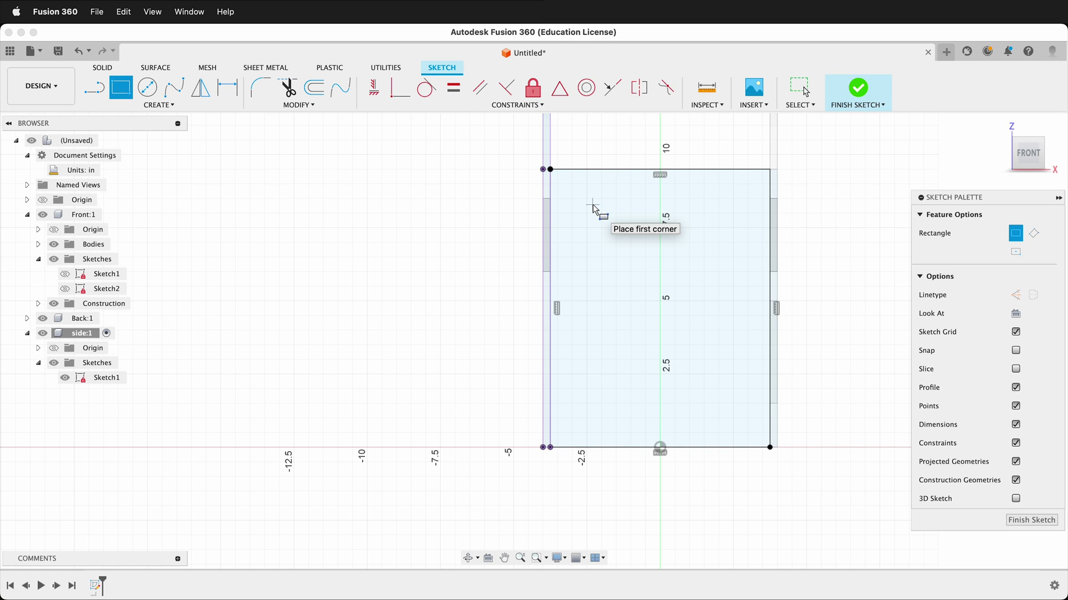
Step: Draw a window rectangle in the upper half of the side panel profile and dimension it 2 in wide and 3 in high
left_click(633, 208)
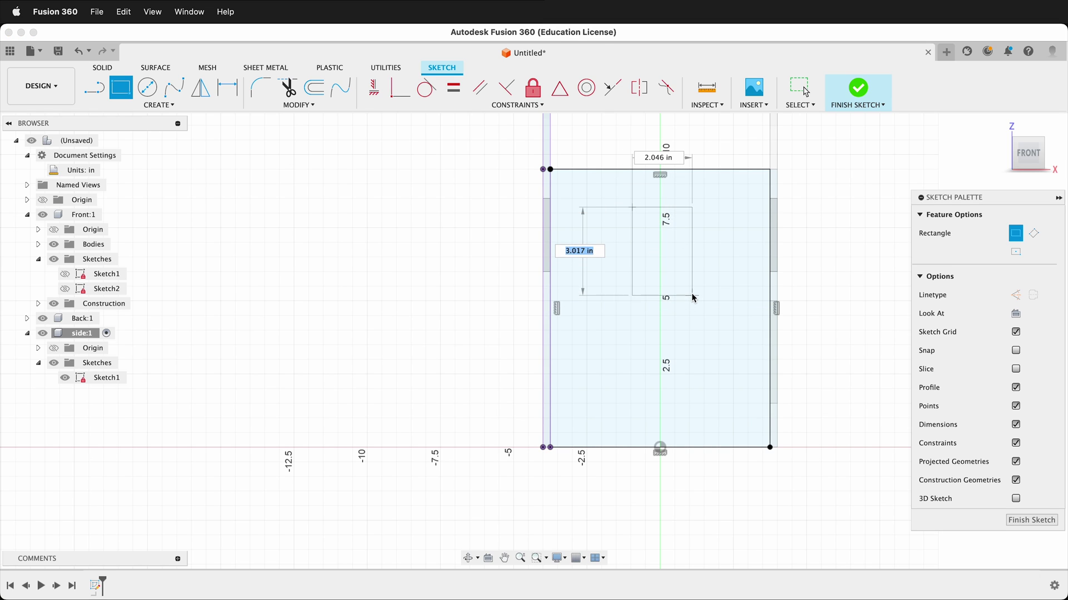
left_click(693, 293)
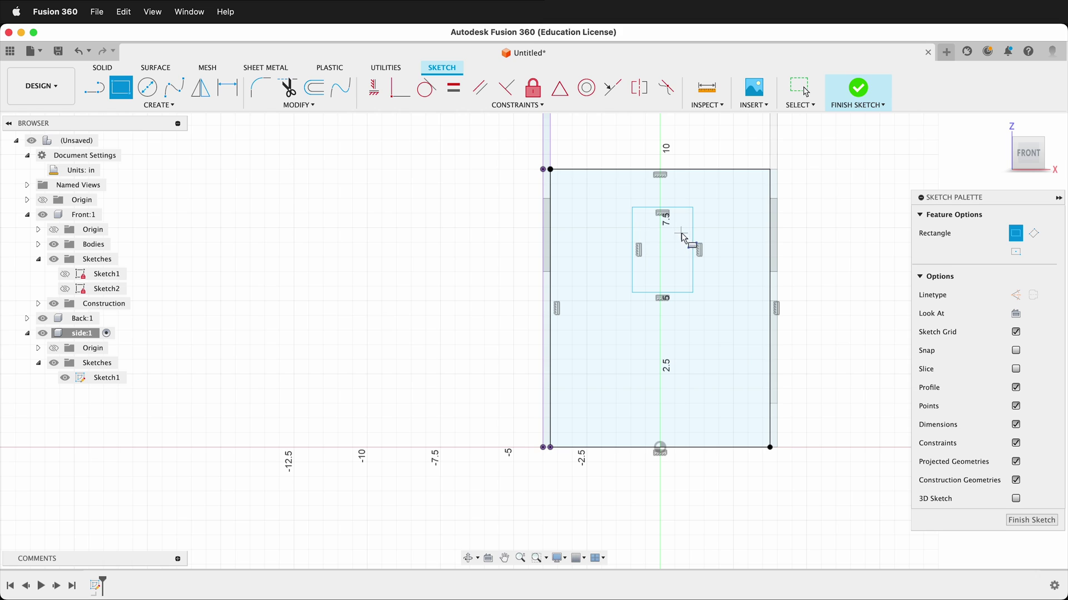
key("d")
left_click(668, 212)
left_click(660, 195)
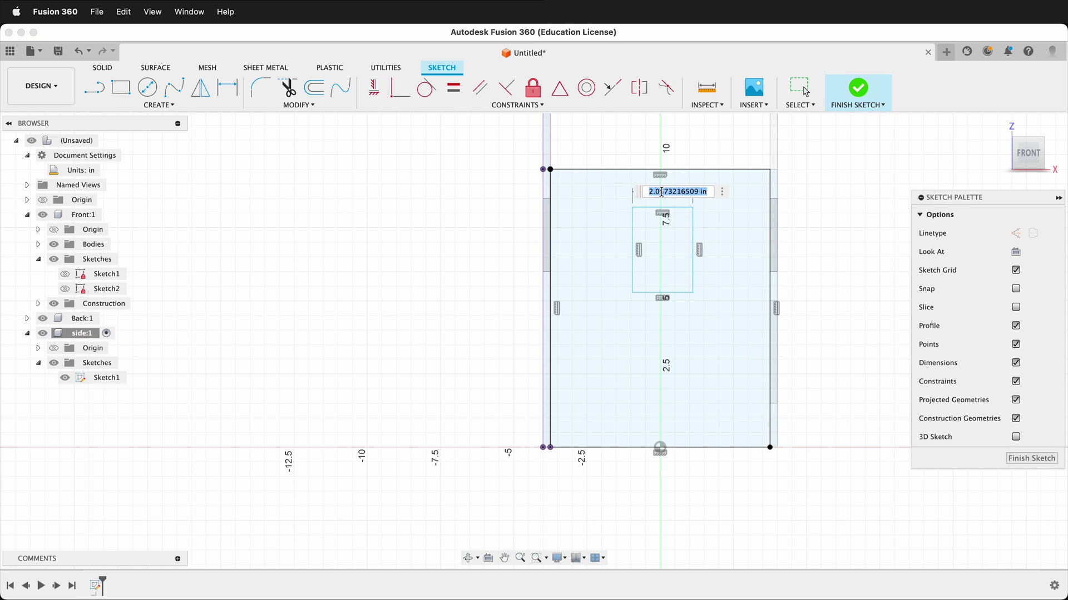
type("2")
key("Return")
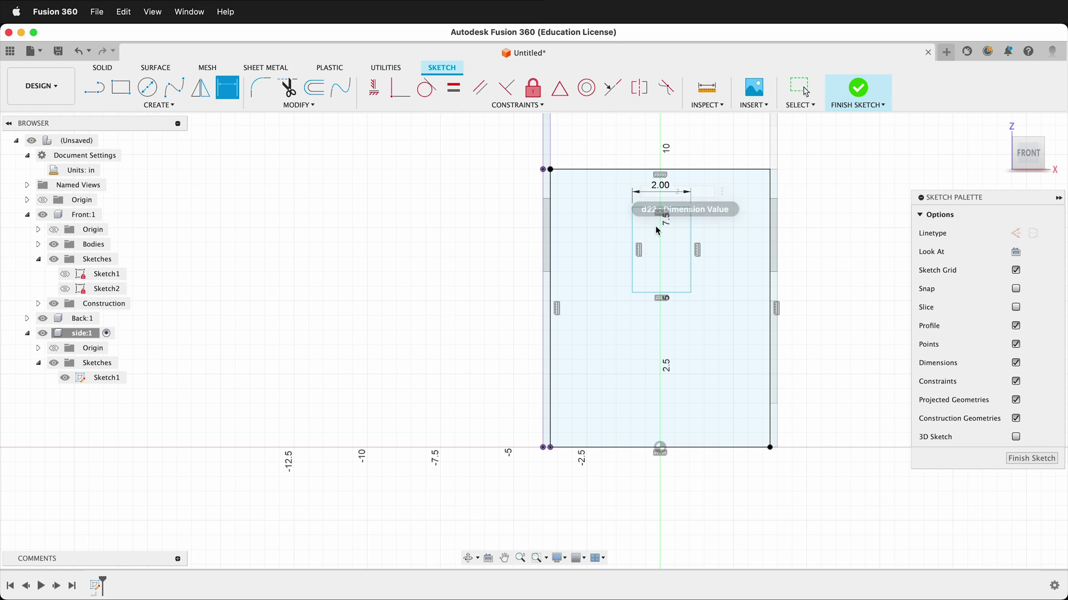
left_click(633, 264)
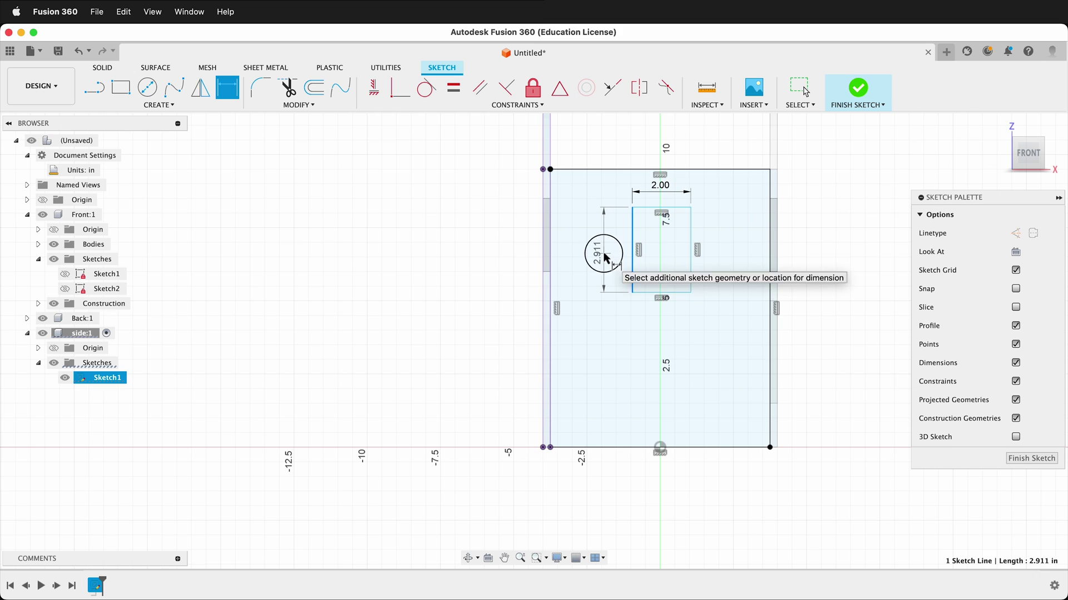
left_click(602, 253)
type("3")
key("Return")
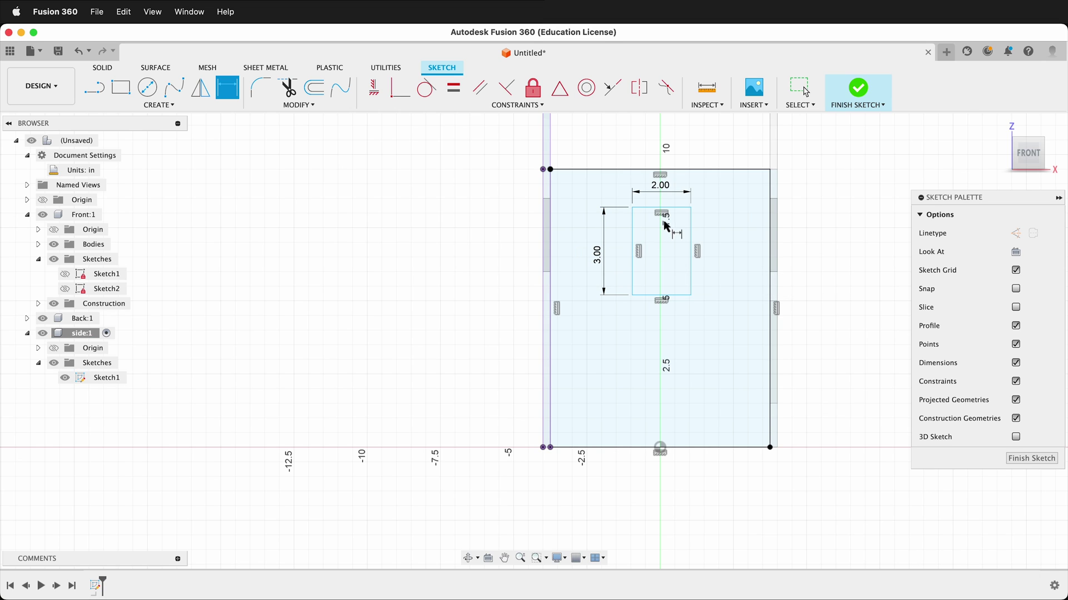
Step: Position the window 1.5 in below the side panel's top edge, align the midpoints of their top edges vertically, and finish the sketch
left_click(668, 208)
left_click(692, 169)
left_click(701, 183)
type("1.5")
key("Return")
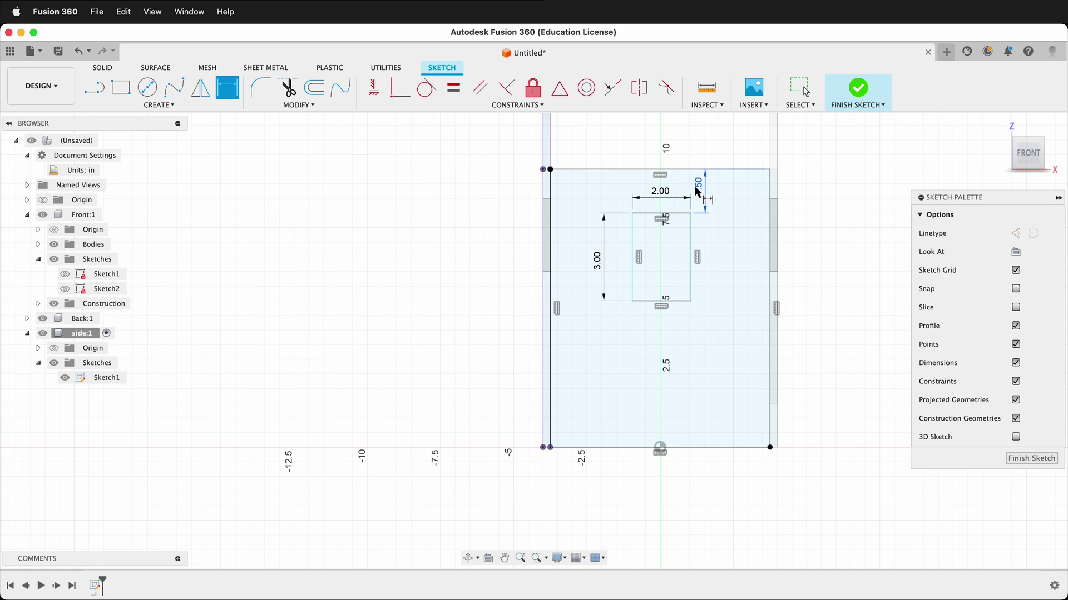
left_click(374, 88)
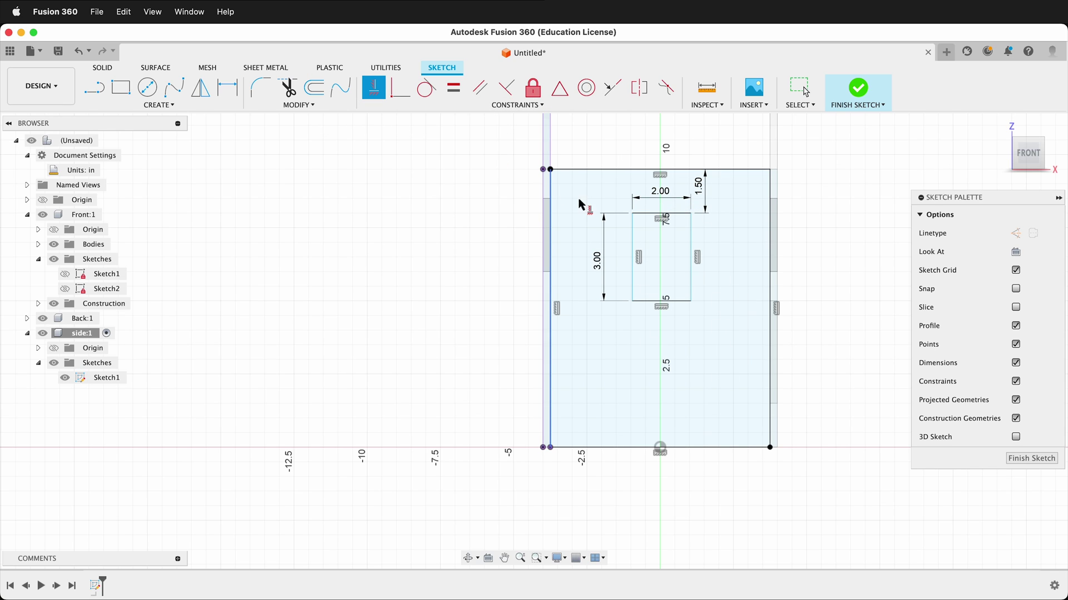
left_click(660, 170)
left_click(661, 214)
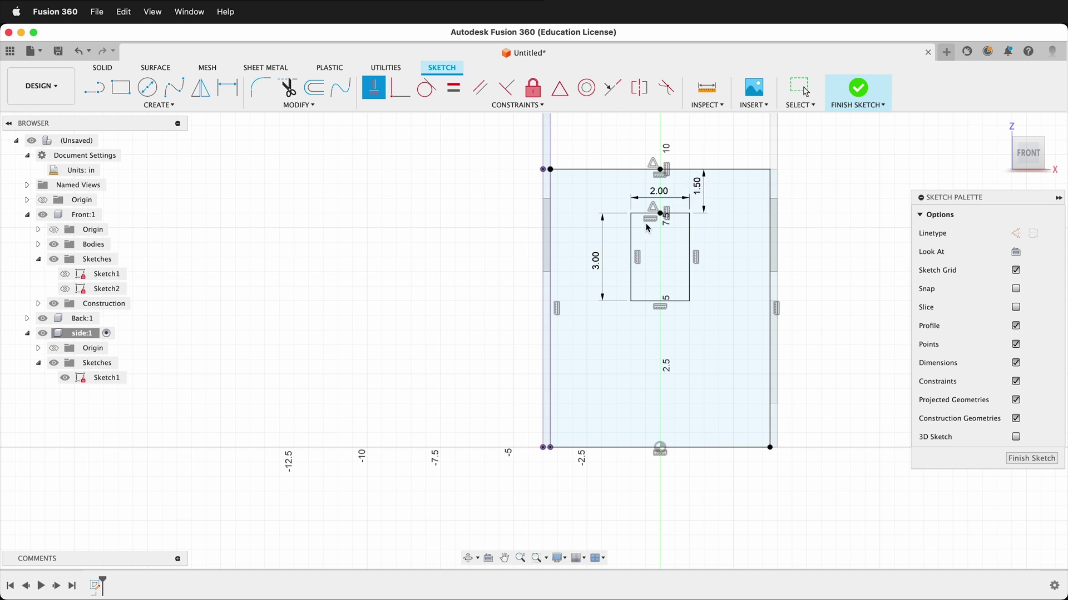
left_click(1029, 460)
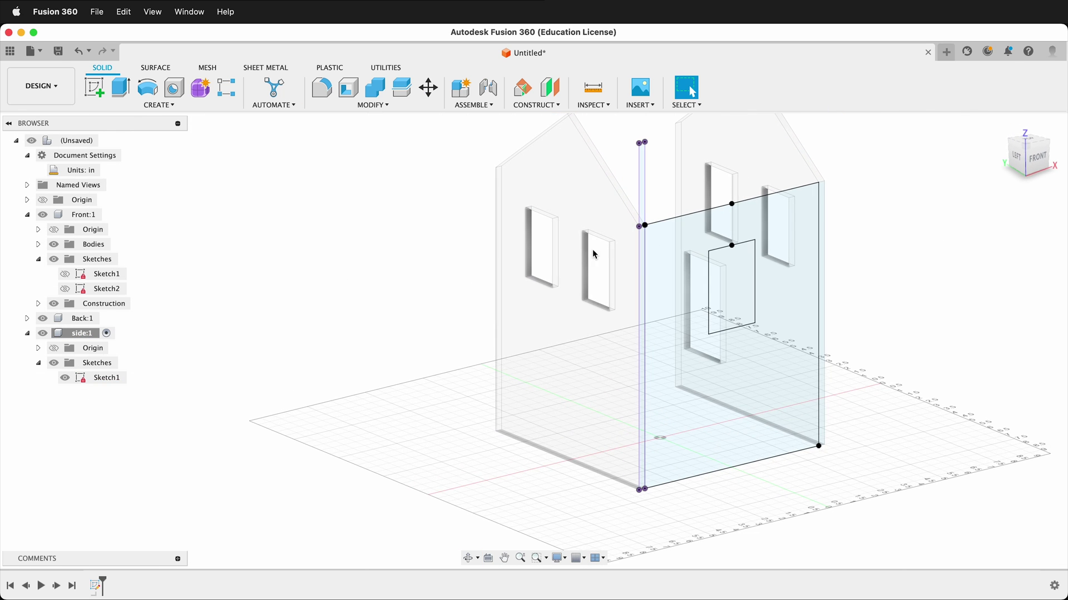
Step: Extrude the side panel profile around the window -0.25 in as a new body
key("e")
left_click(673, 256)
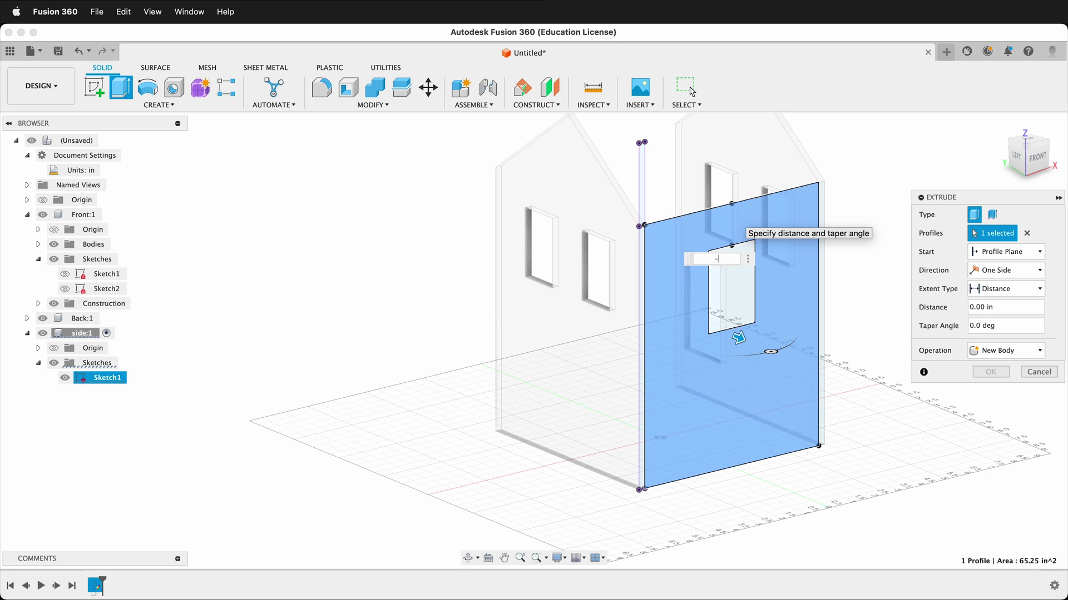
type("-.25")
key("Return")
middle_click_drag(348, 308, 383, 356, "shift")
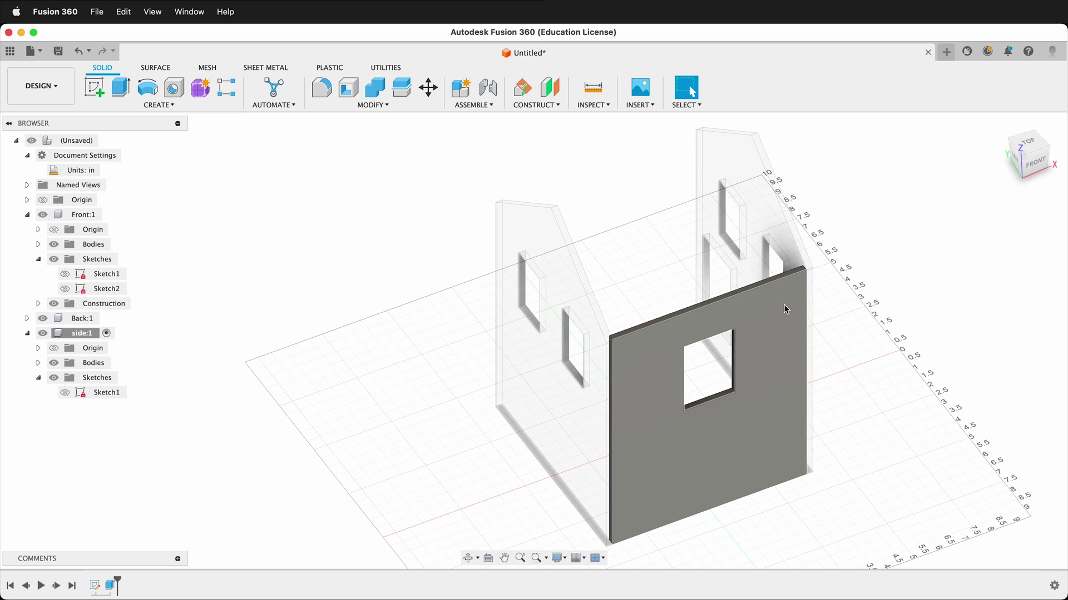
Step: Activate the top-level component and mirror the side component across the vertical origin plane parallel to it
left_click(105, 142)
middle_click_drag(365, 278, 527, 262, "shift")
middle_click_drag(971, 398, 911, 389, "shift")
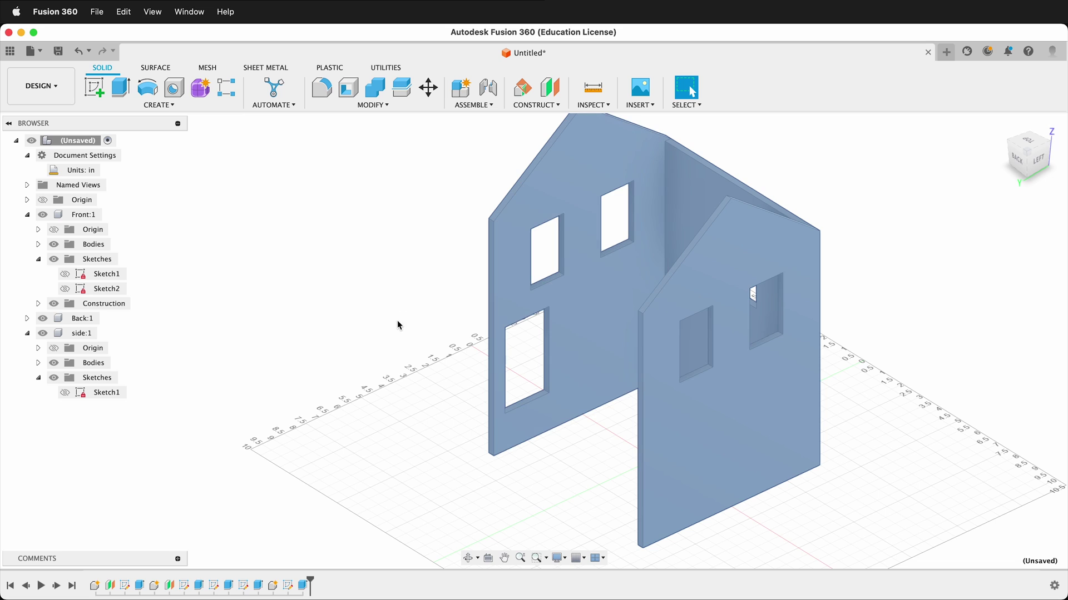
left_click(166, 103)
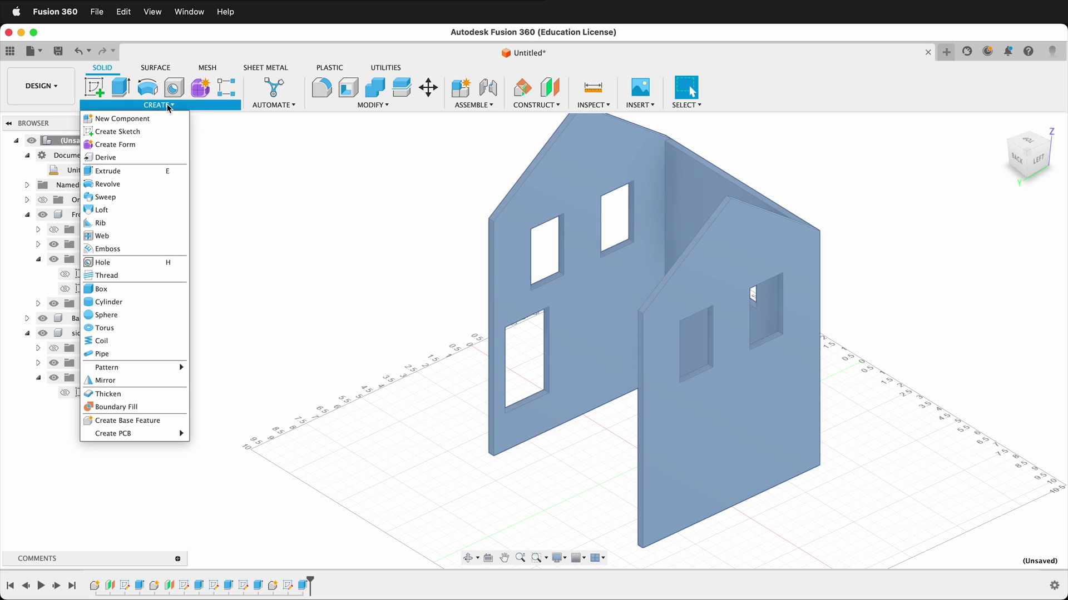
left_click(156, 379)
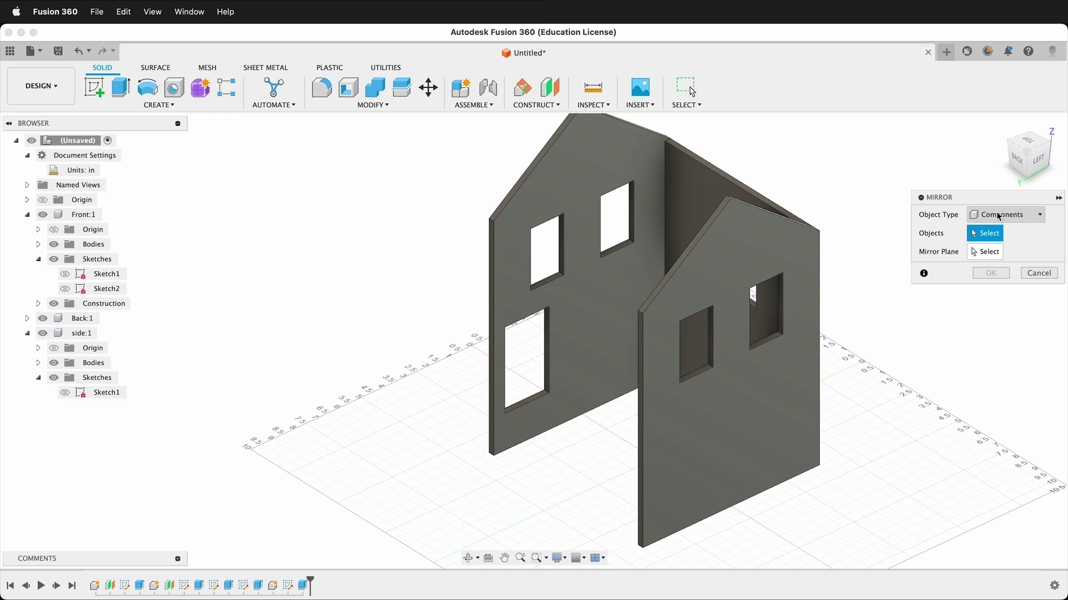
left_click(711, 199)
left_click(985, 252)
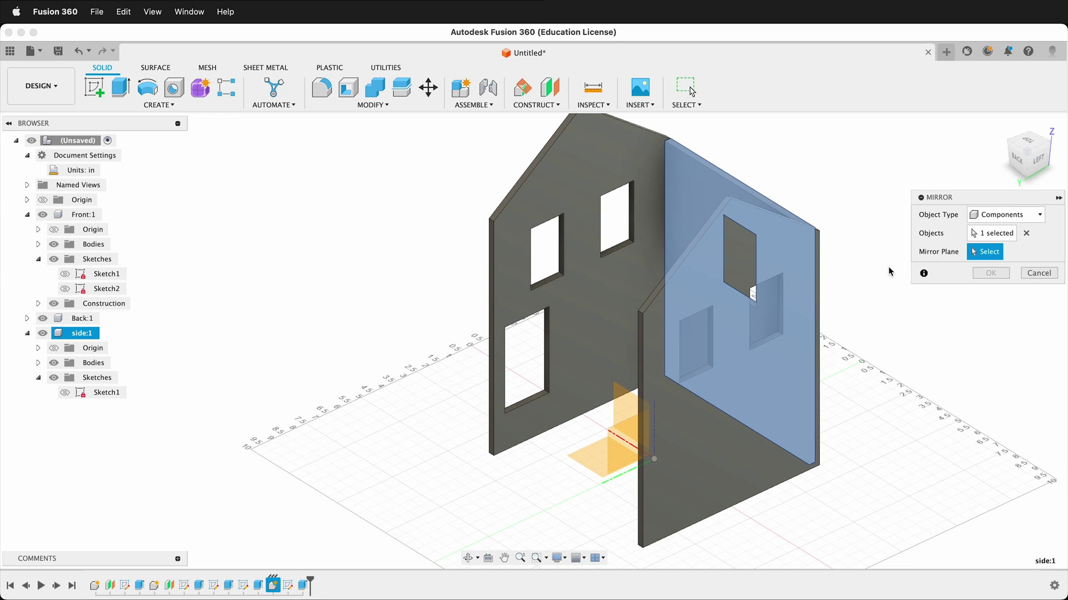
left_click(612, 410)
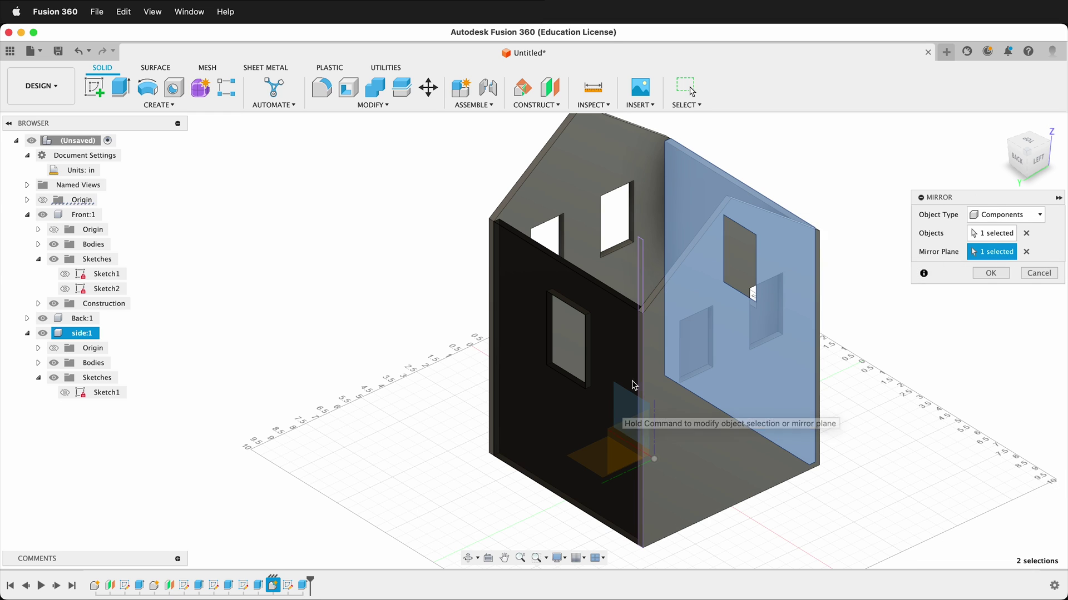
left_click(1000, 273)
middle_click_drag(291, 286, 508, 275, "shift")
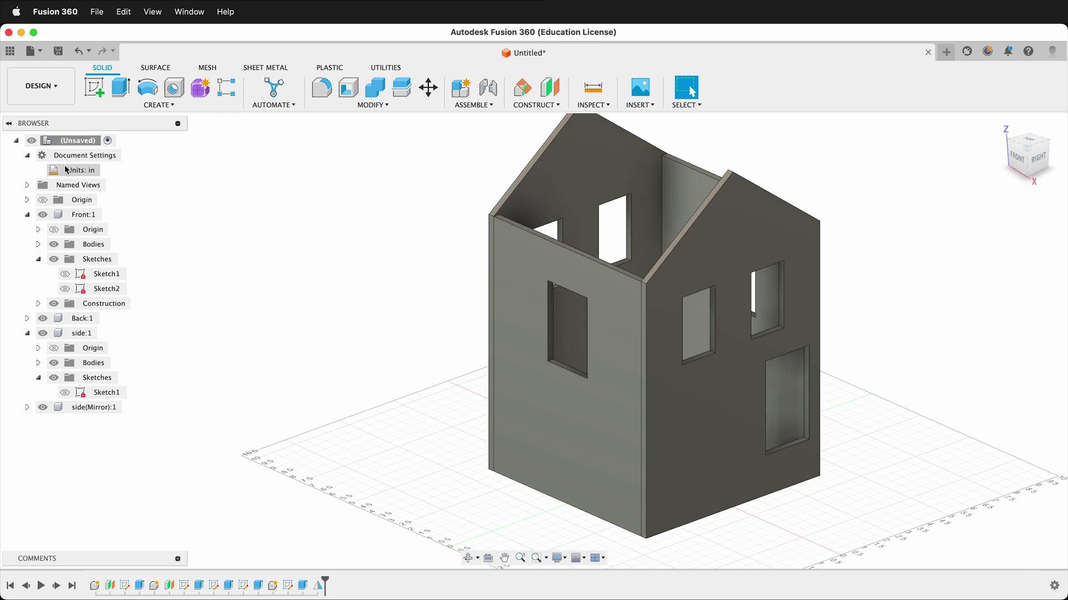
Step: Create a new internal standard component named Roof under the top-level component and make it active
middle_click_drag(400, 278, 441, 275, "shift")
left_click(161, 105)
left_click(112, 115)
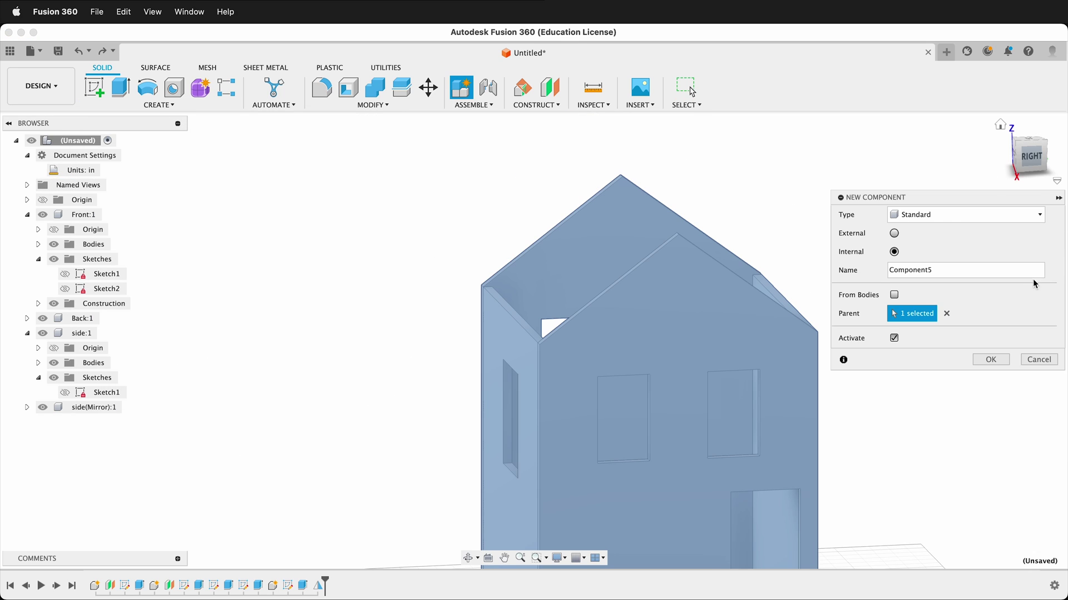
double_click(948, 270)
type("Roof")
key("Return")
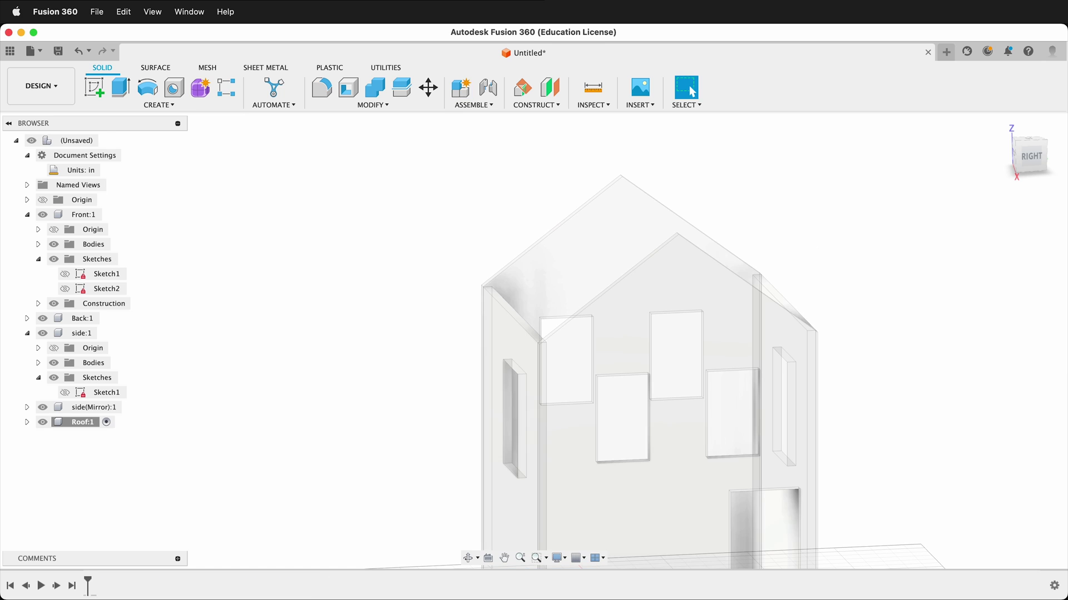
Step: Start a sketch on the front panel's sloped top face and draw a rectangle across the roof slope, extending past both gable panels
left_click(94, 87)
middle_click_drag(406, 225, 827, 233, "shift")
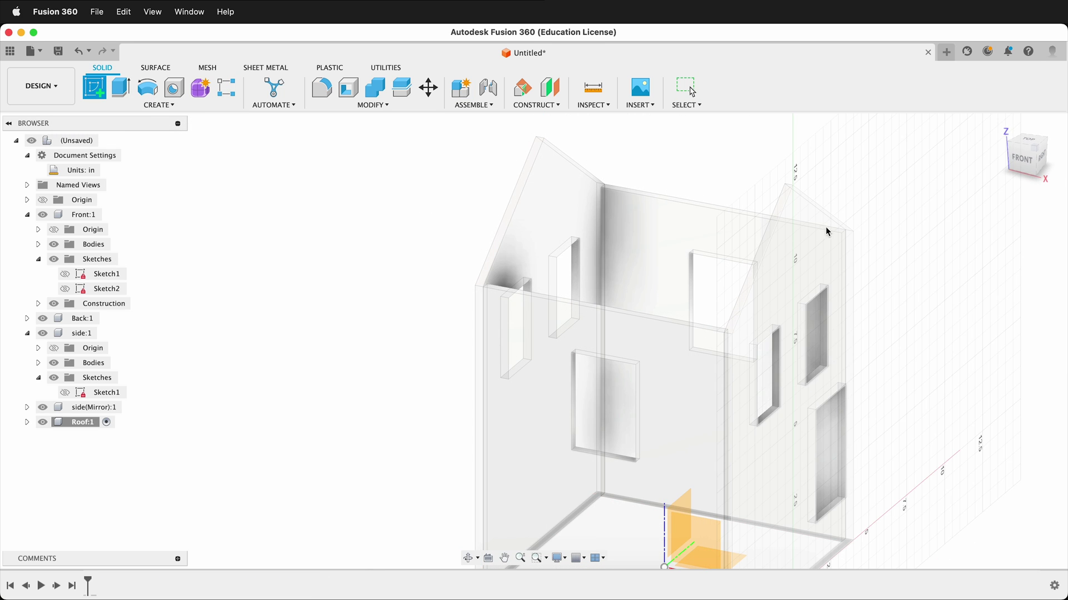
left_click(787, 202)
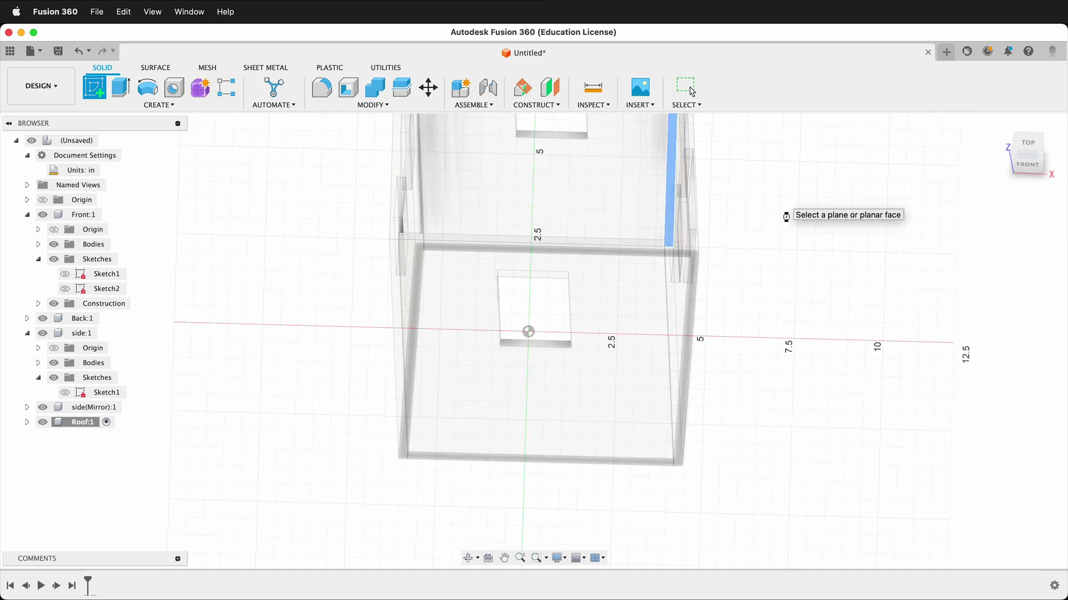
scroll(809, 456, "down", 5)
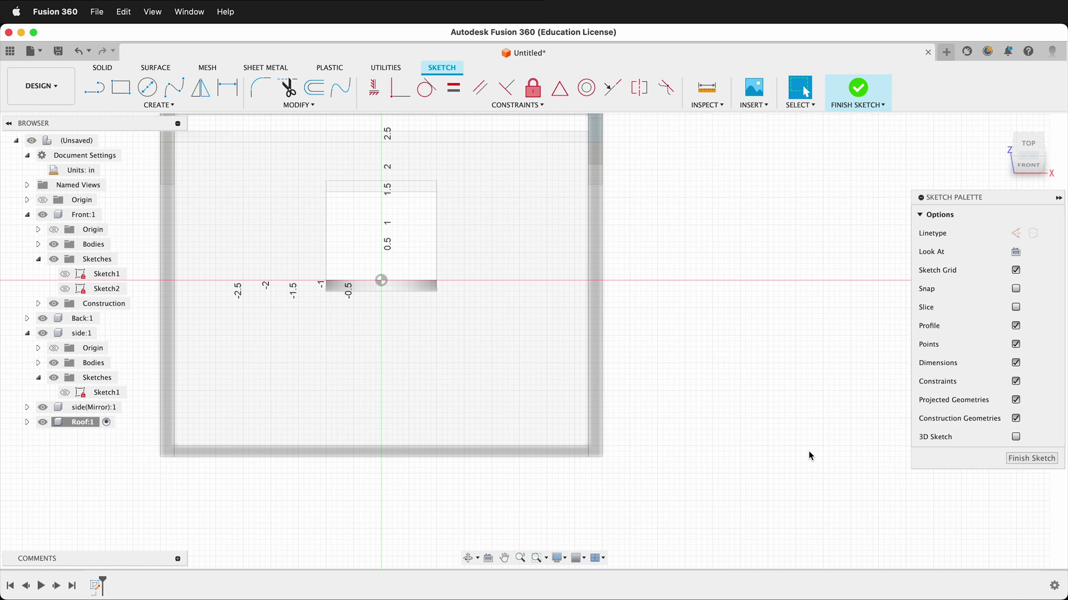
middle_click_drag(824, 267, 793, 312)
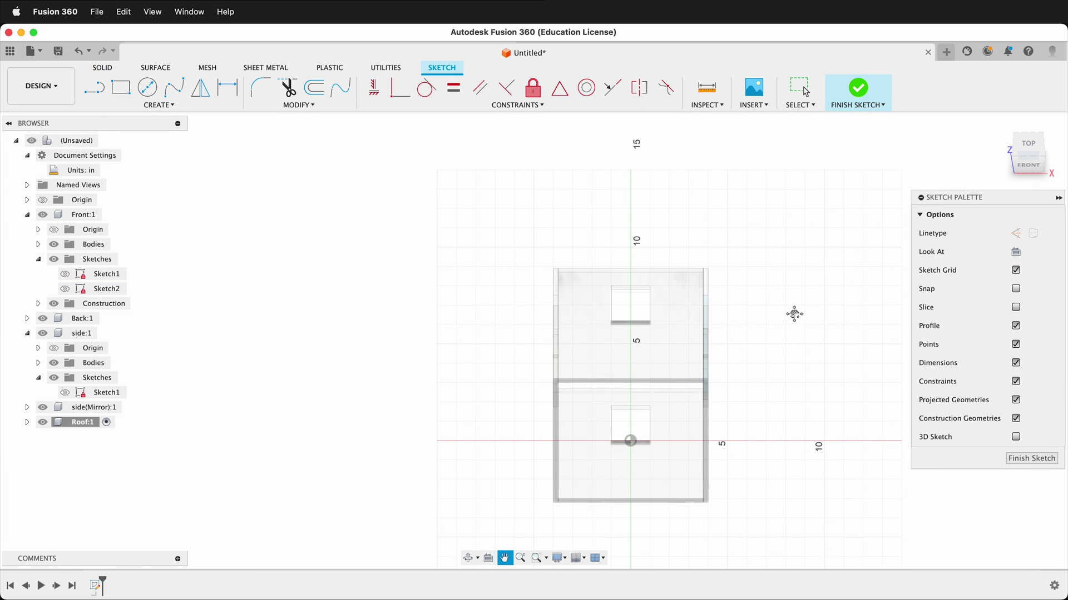
key("r")
left_click(441, 282)
left_click(815, 381)
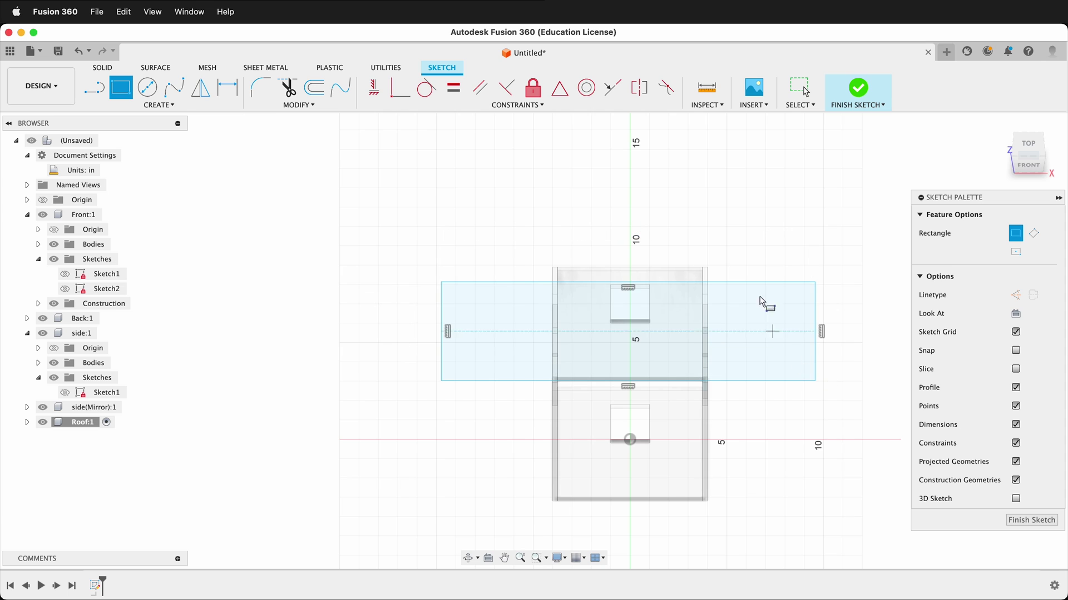
Step: Constrain the rectangle's upper edge collinear with a short edge across the front panel's thickness below the peak
left_click(608, 93)
scroll(729, 328, "up", 8)
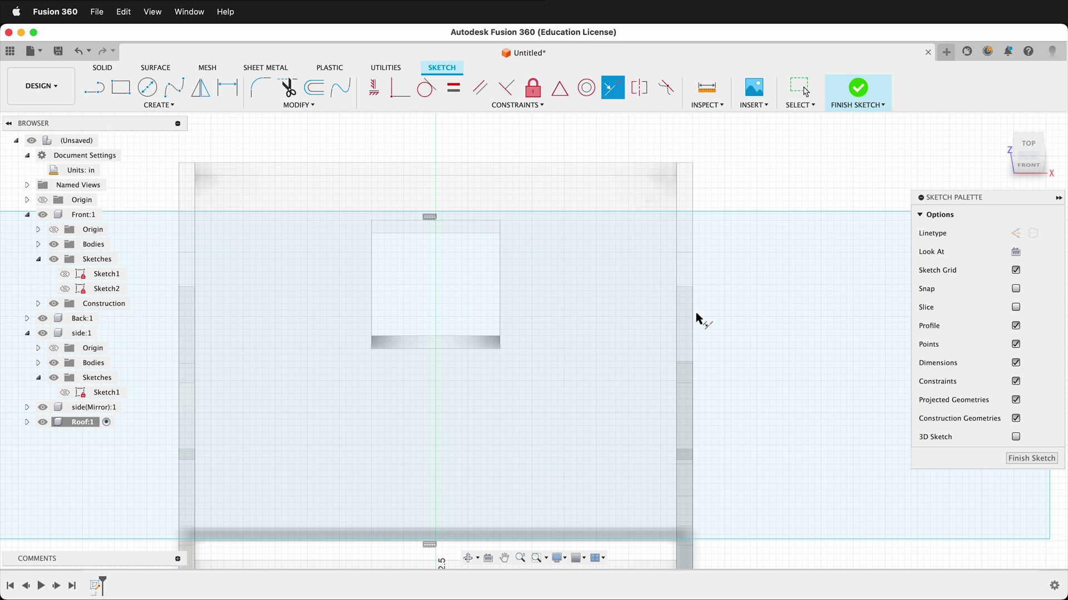
left_click(683, 287)
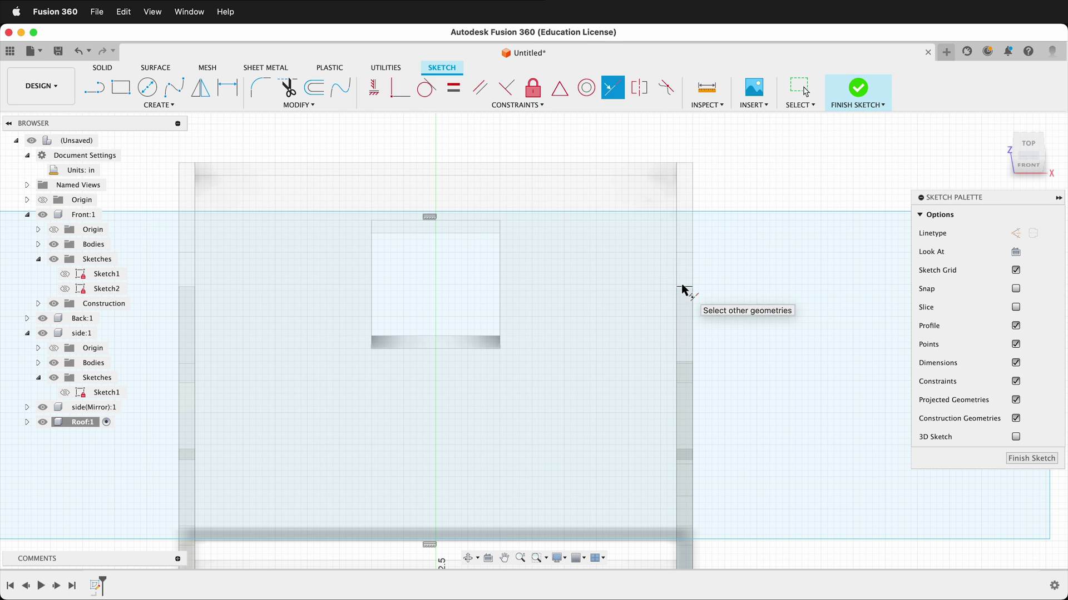
left_click(730, 216)
mouse_move(729, 445)
middle_mouse_down("shift")
mouse_move(731, 455)
mouse_move(755, 412)
mouse_move(738, 392)
mouse_move(679, 525)
middle_mouse_up("shift")
key("Escape")
scroll(811, 170, "up", 5)
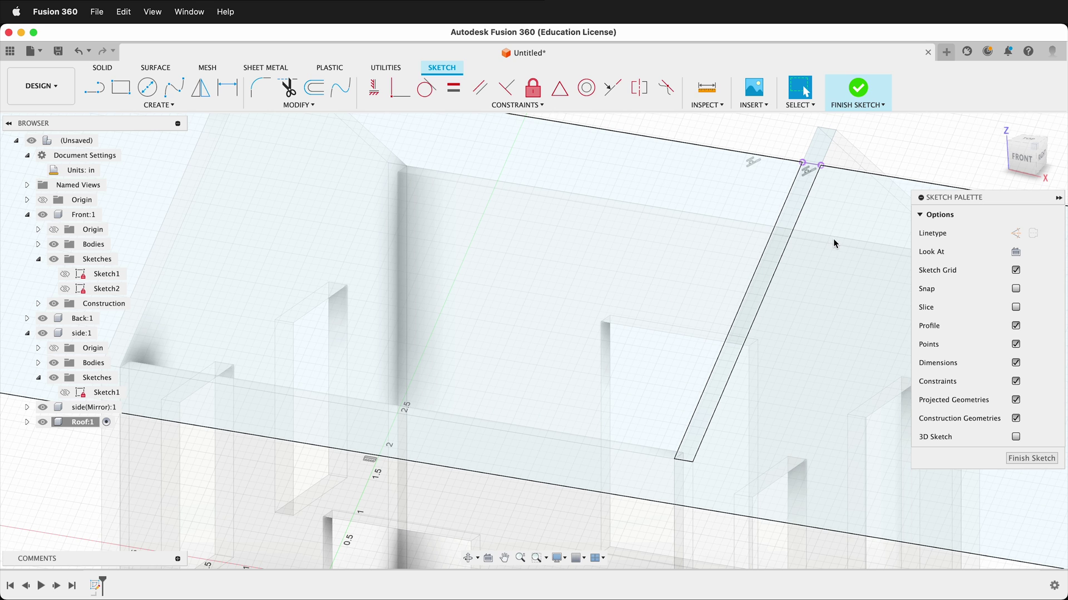
Step: Undo the last sketch change and dimension the rectangle's lower edge 0.75 in beyond the lower end of the front panel's slope
key("super+z")
key("d")
left_click(692, 462)
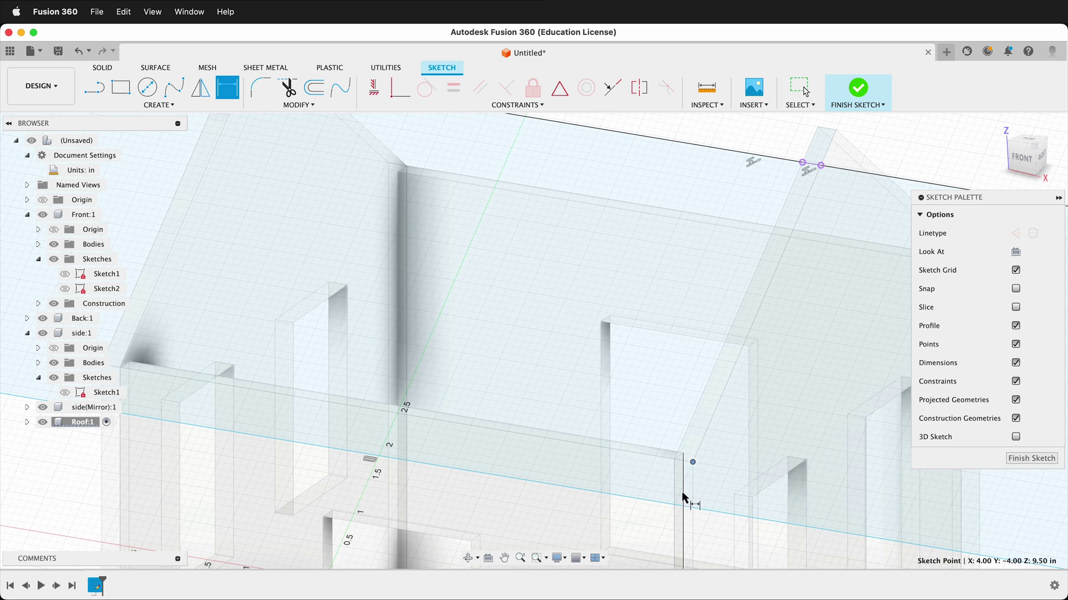
left_click(676, 505)
left_click(689, 498)
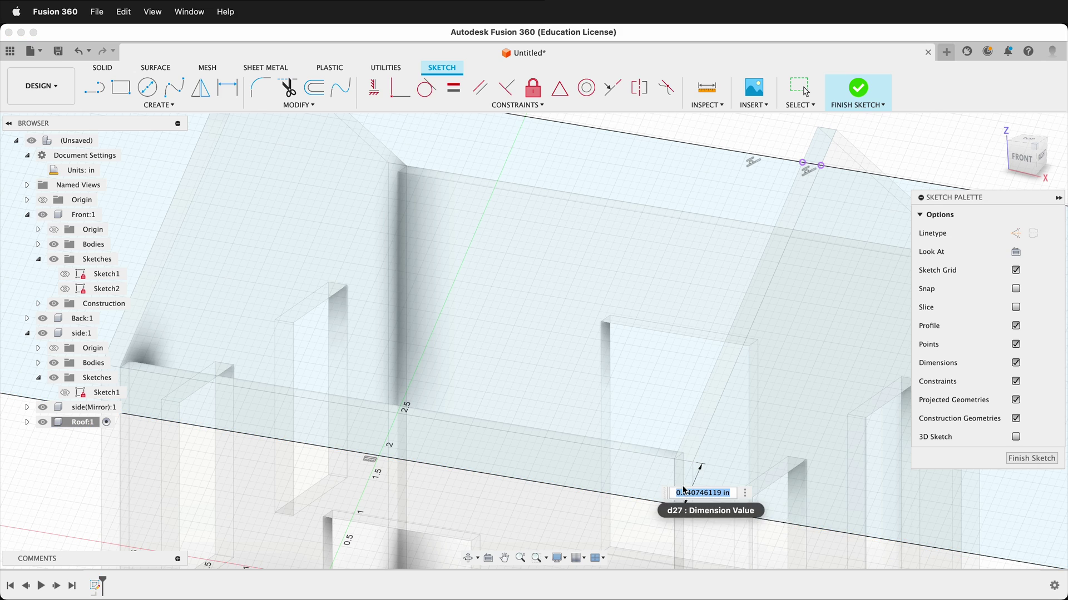
key("BackSpace")
key("Return")
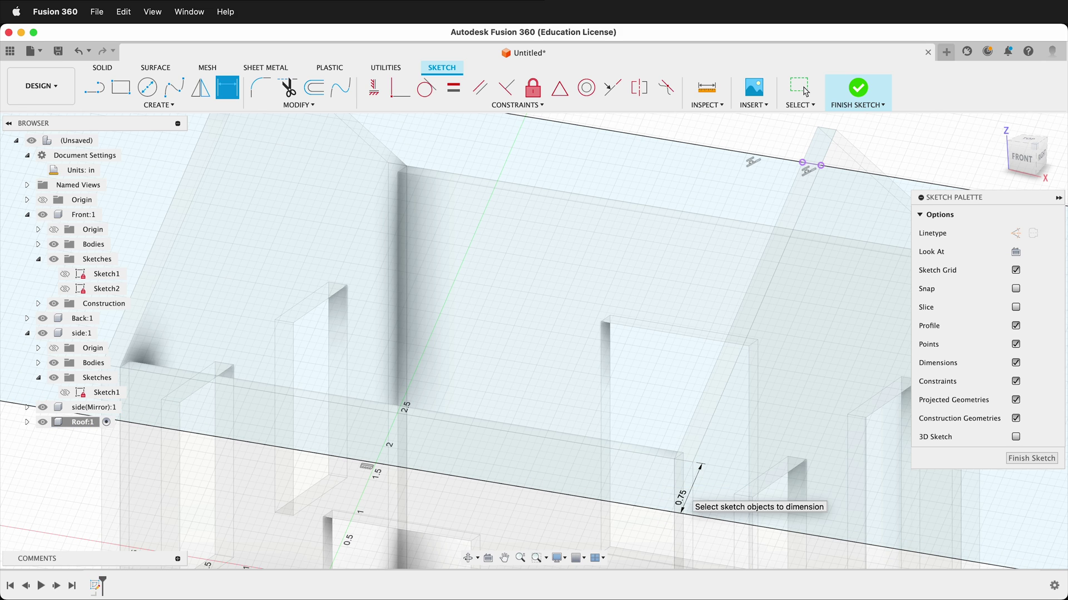
Step: Dimension the rectangle's front end edge 1 in beyond the front panel's outer sloped edge
scroll(579, 422, "down", 3)
scroll(673, 354, "down", 3)
left_click(717, 330)
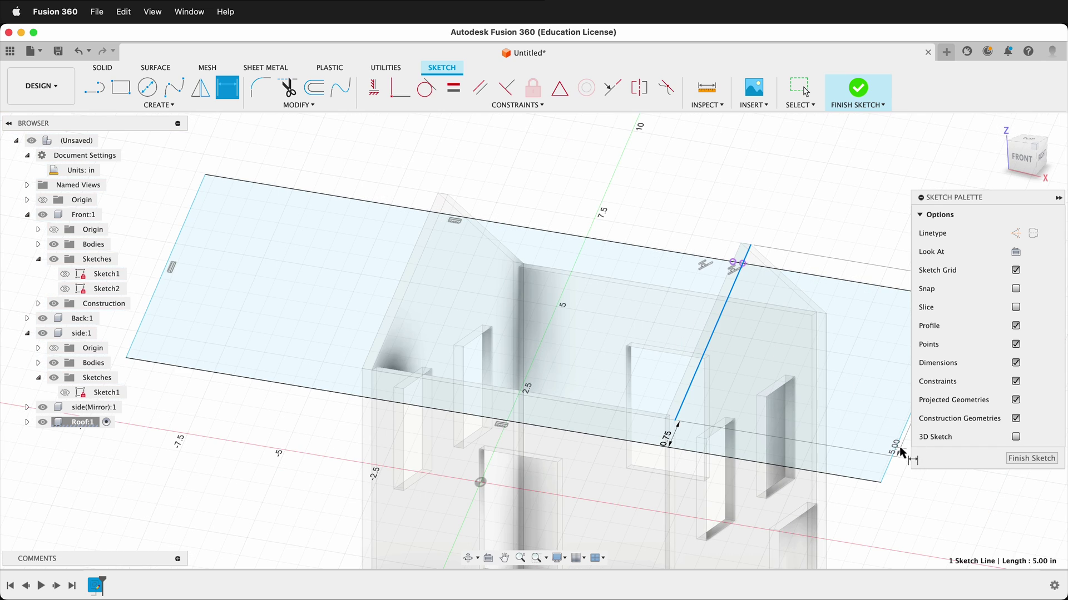
left_click(896, 448)
left_click(784, 409)
type("1")
key("Return")
Step: Dimension the rectangle's opposite end edge 1 in beyond the back panel's outer sloped edge
middle_click_drag(538, 376, 681, 333)
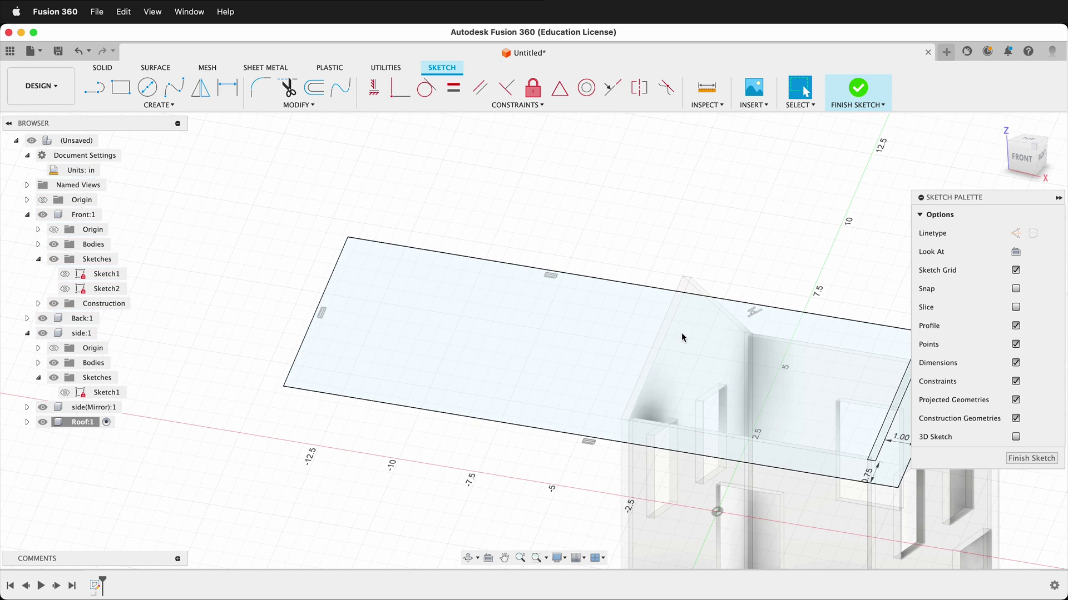
left_click(630, 395)
left_click(328, 289)
left_click(525, 214)
type("1")
key("Return")
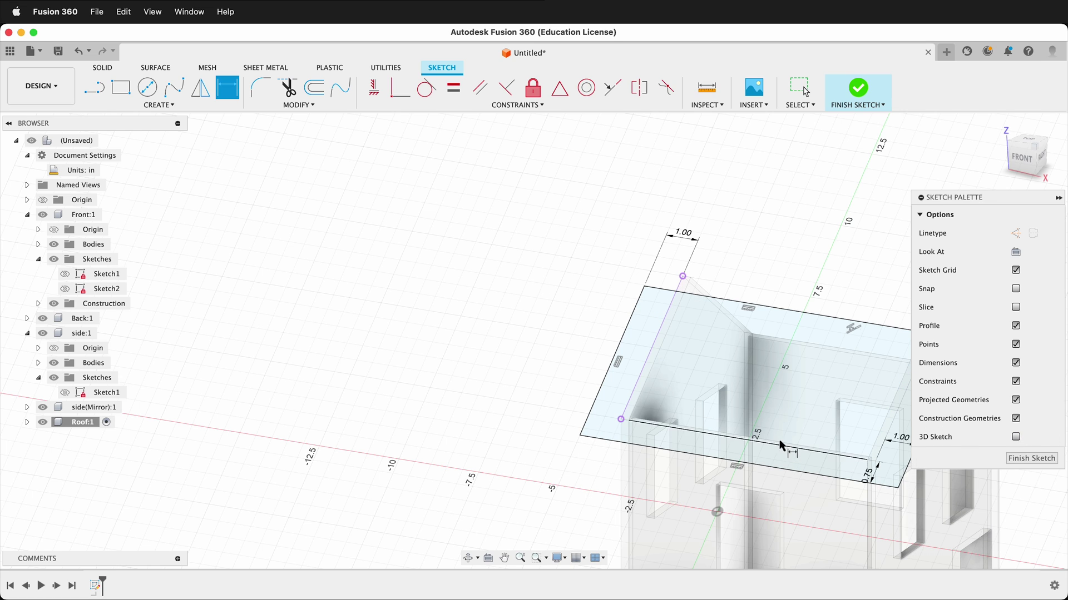
Step: Extrude the large roof profile and the narrow strip over the front panel 0.25 in as a new body
key("e")
left_click(782, 396)
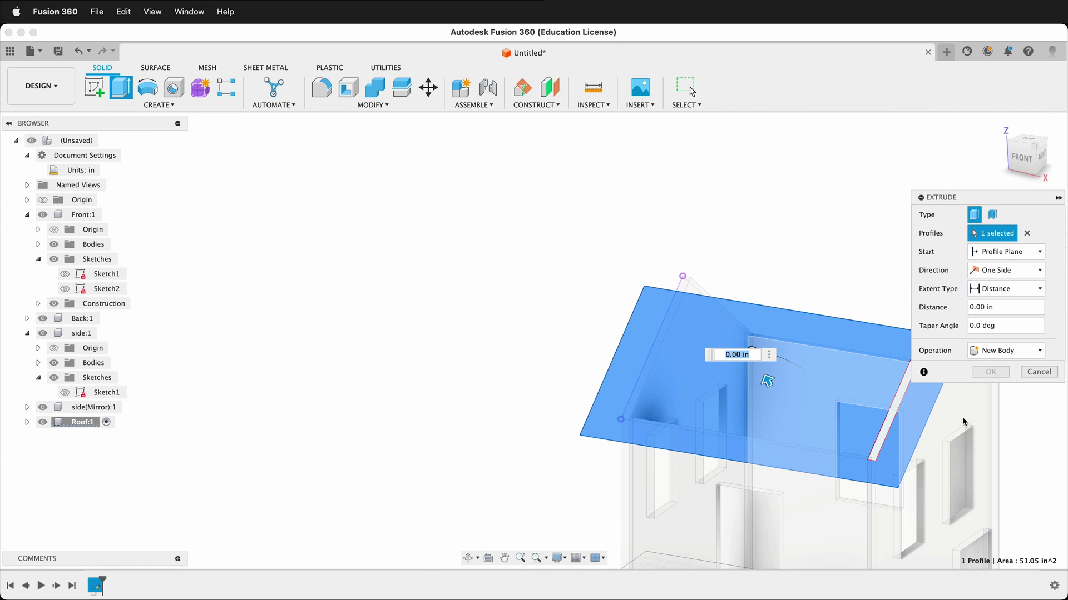
left_click(900, 390)
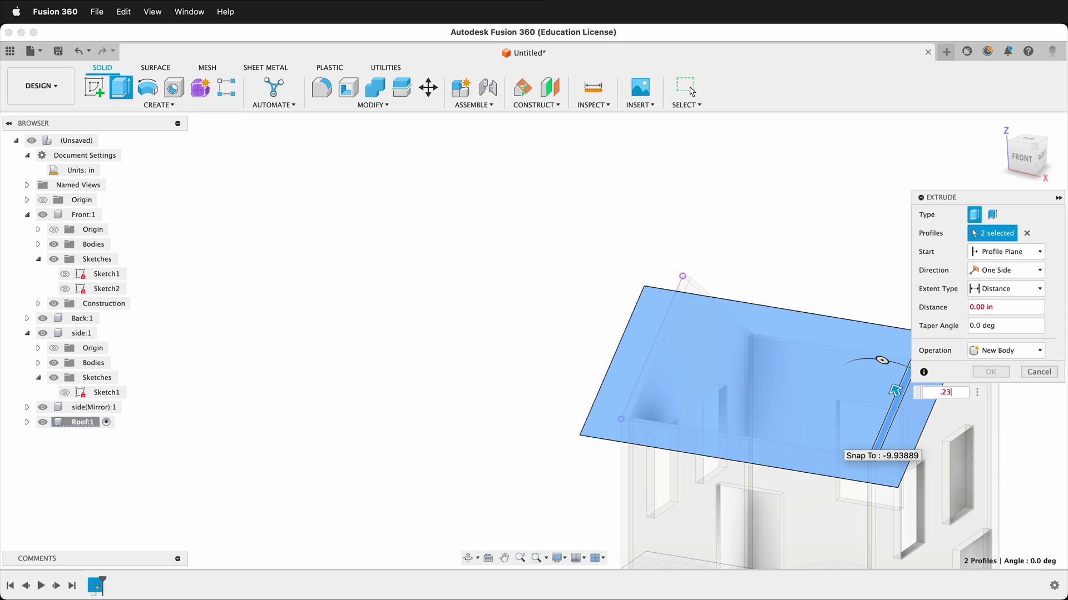
key("Return")
key("Return")
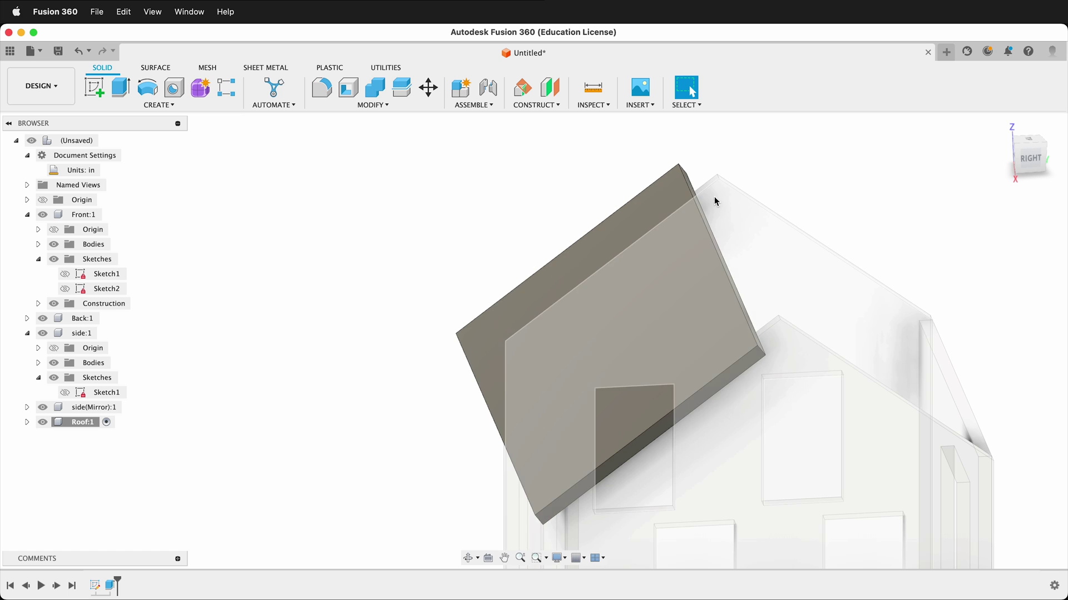
Step: Reopen the Roof component's sketch for editing and delete the collinear constraint on the rectangle's upper edge
left_click(27, 423)
left_click(39, 466)
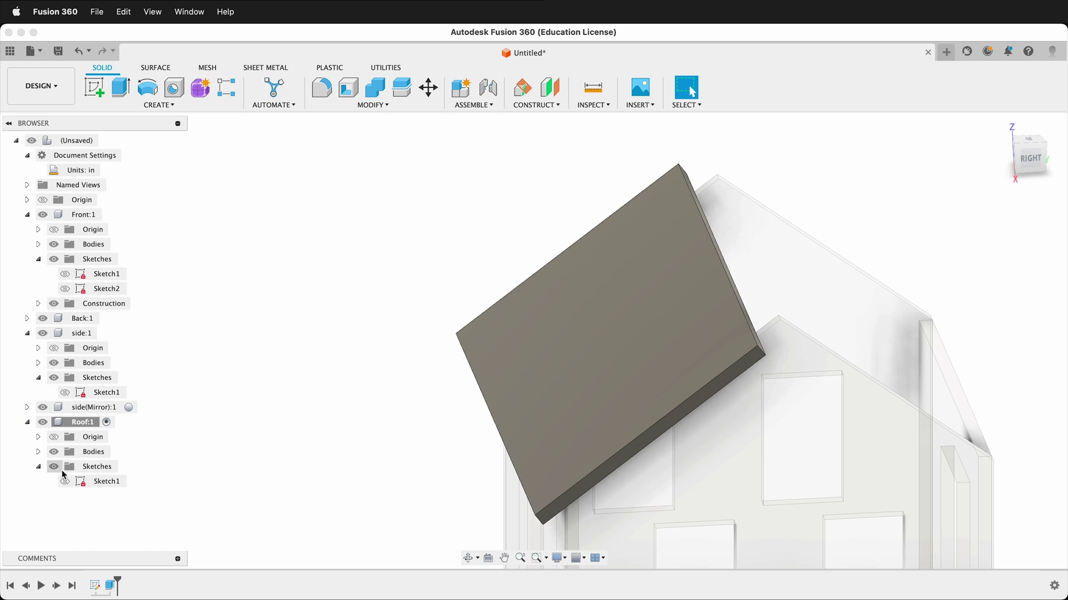
right_click(103, 482)
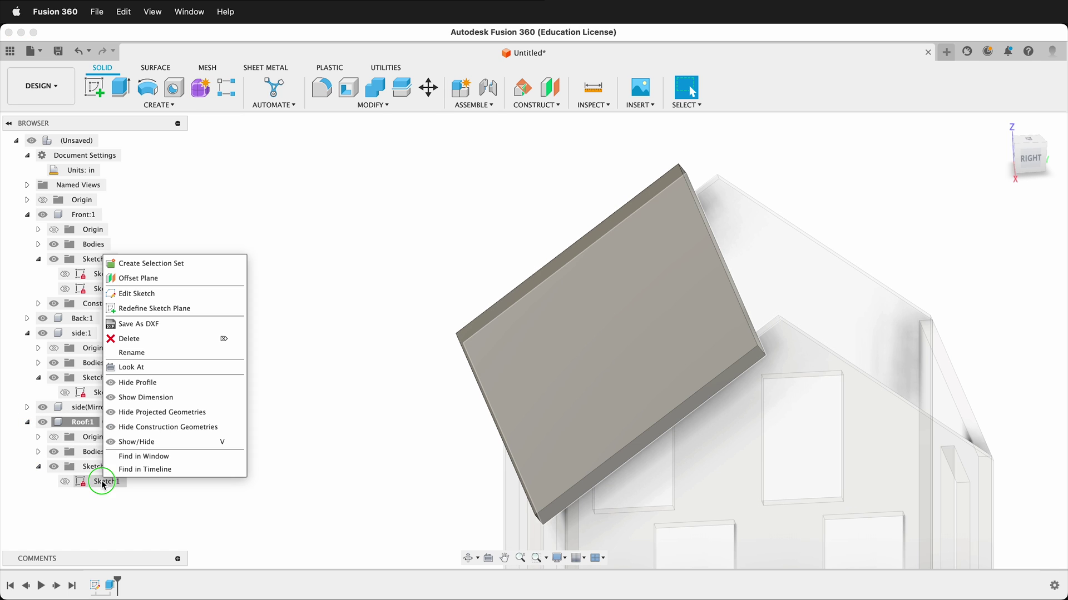
left_click(158, 292)
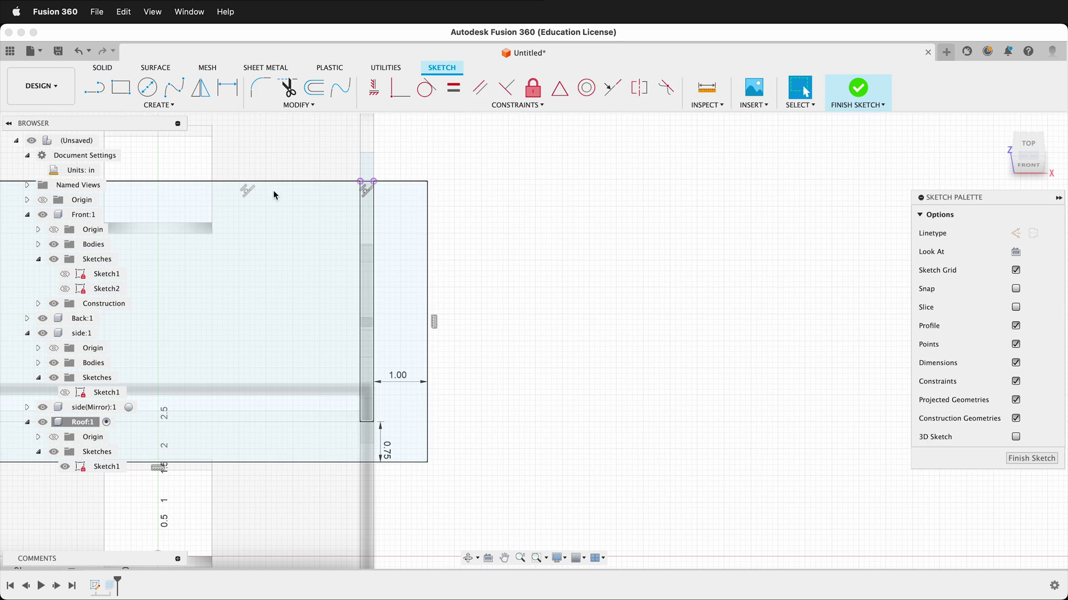
left_click(249, 191)
key("Delete")
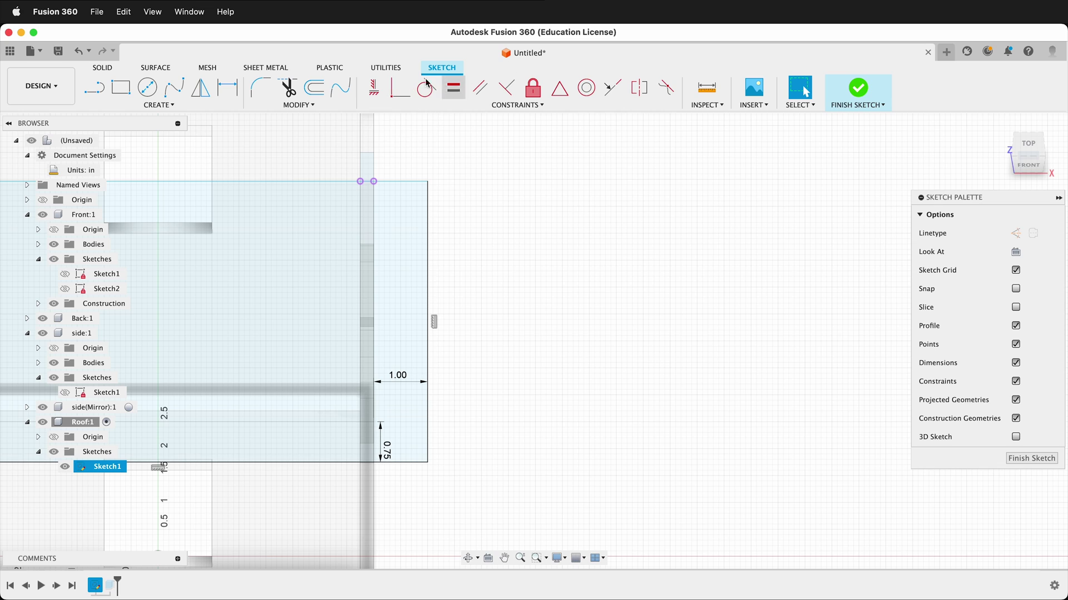
Step: Make the rectangle's upper edge collinear with the short edge at the front panel's peak, and finish the sketch
left_click(611, 88)
left_click(362, 157)
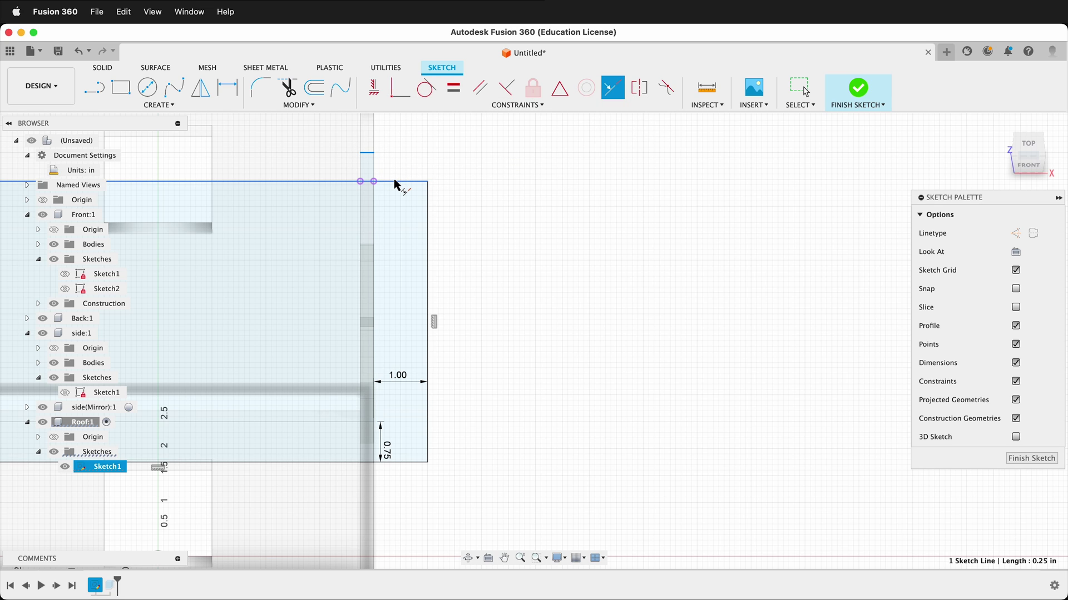
left_click(395, 182)
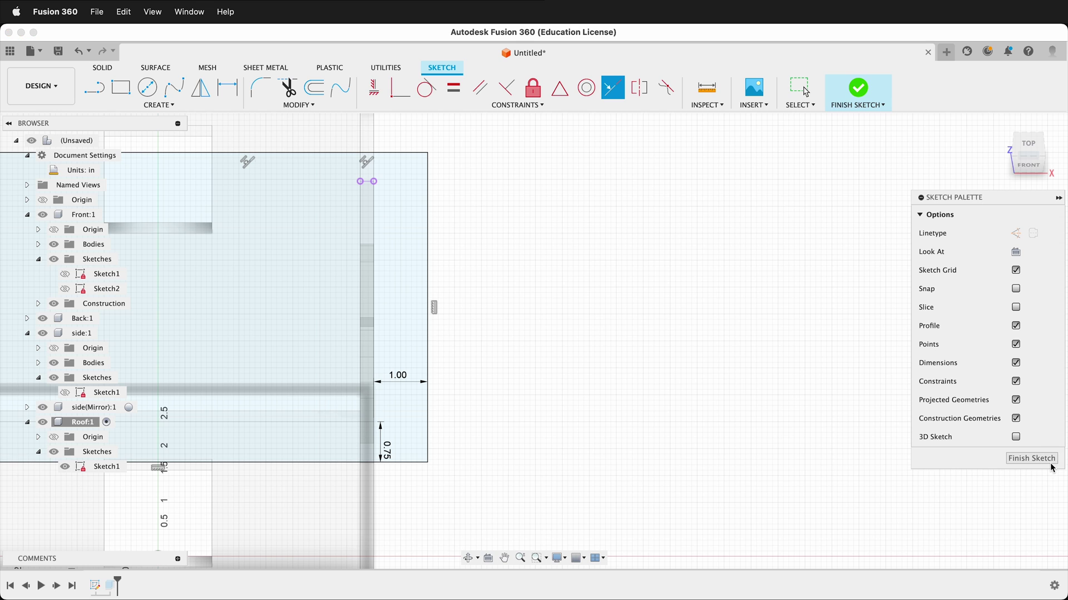
left_click(1033, 458)
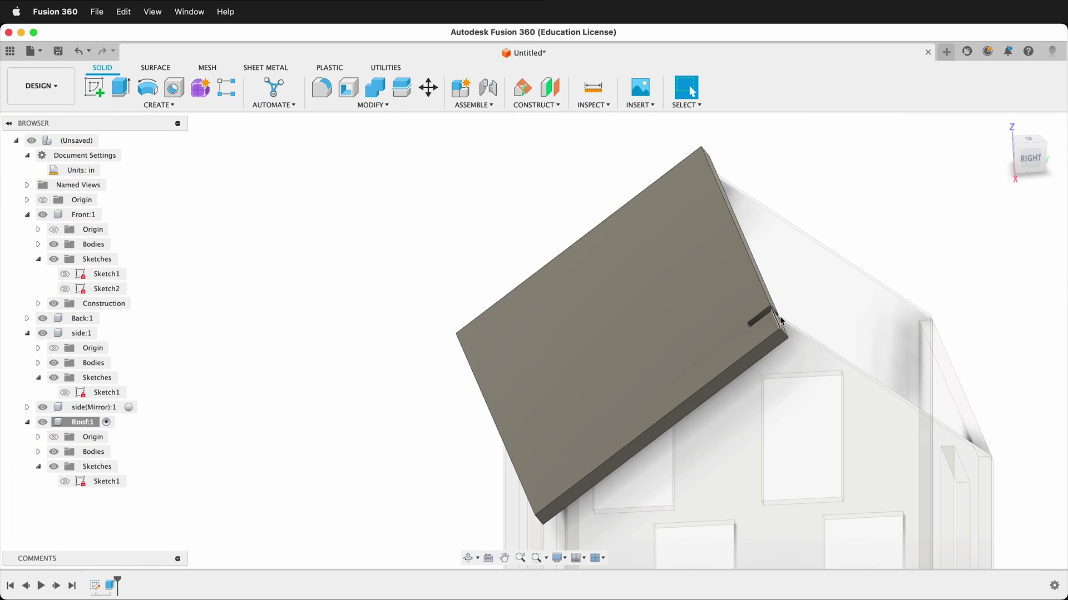
Step: Edit the Roof panel's 0.25 in extrusion to include the remaining small strip profile near its front upper corner
right_click(112, 584)
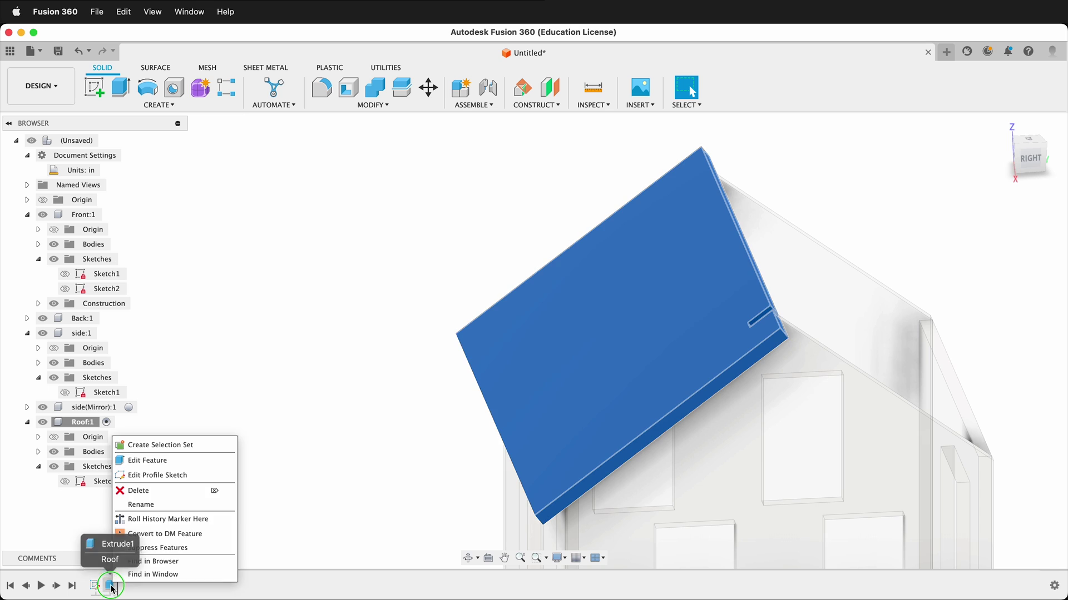
left_click(145, 460)
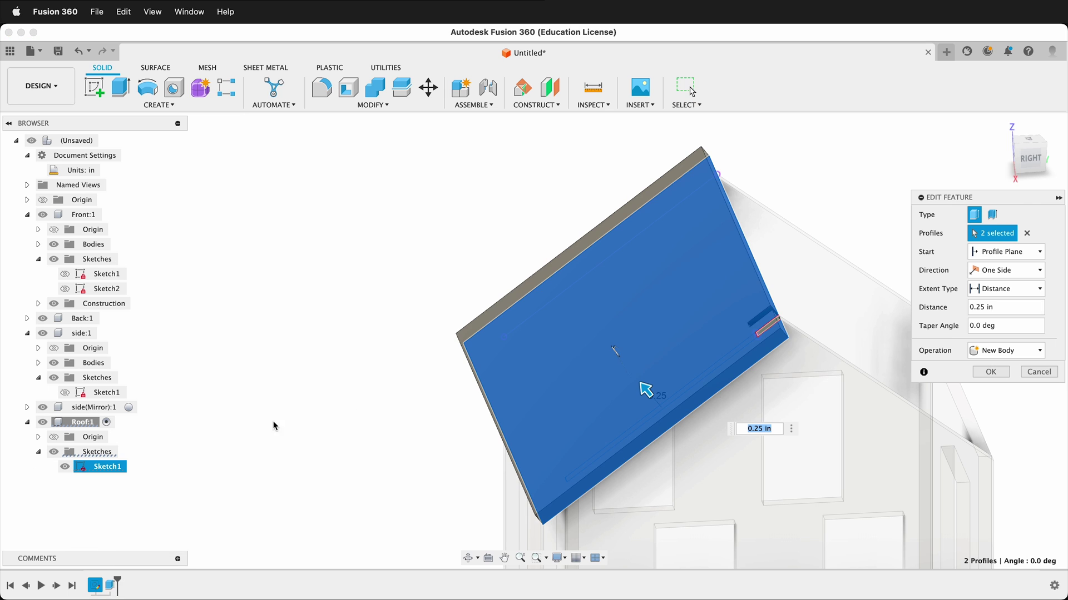
left_click(767, 331)
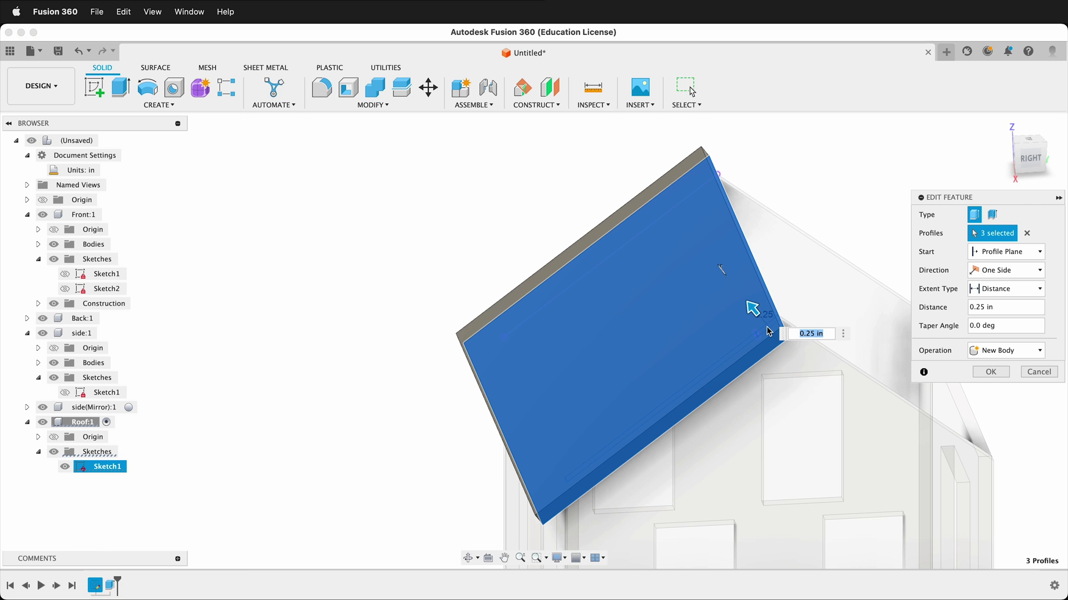
left_click(991, 373)
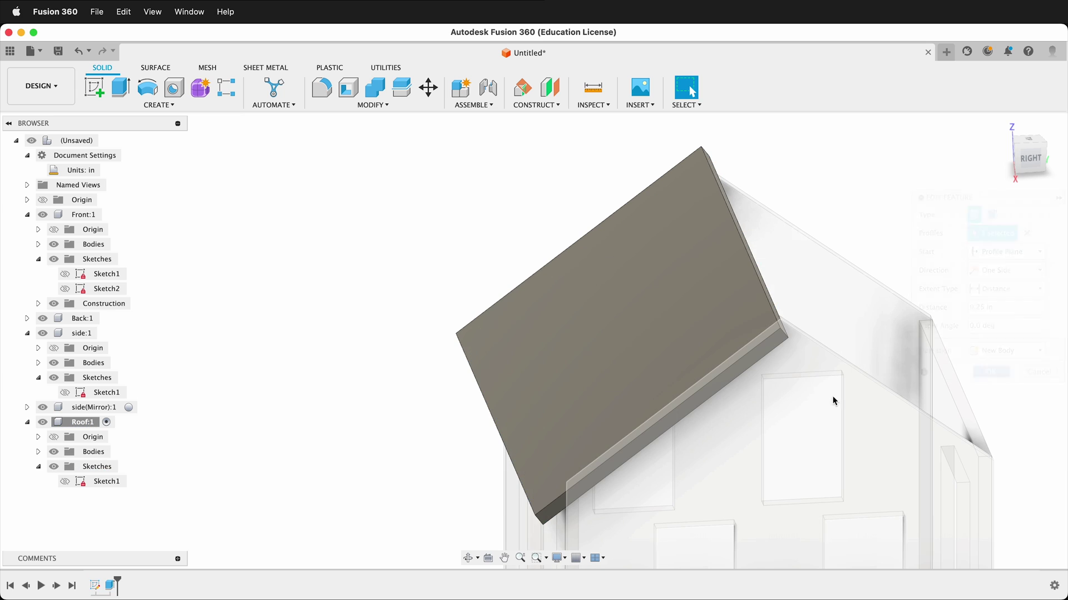
Step: Examine from the front and below how the roof panel's upper edge meets the house peak
left_click(1036, 161)
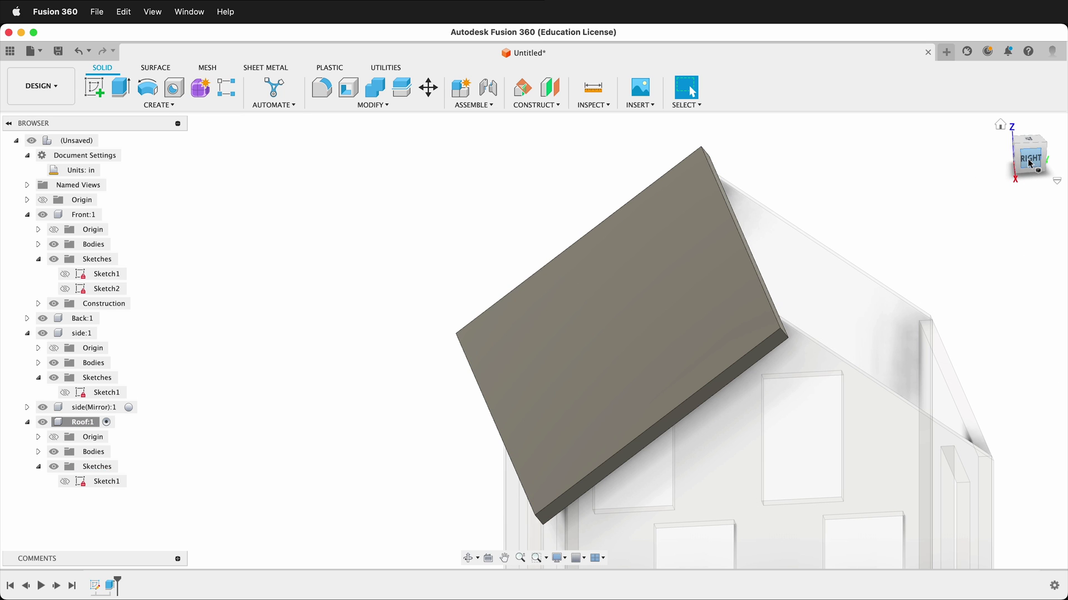
scroll(810, 405, "up", 6)
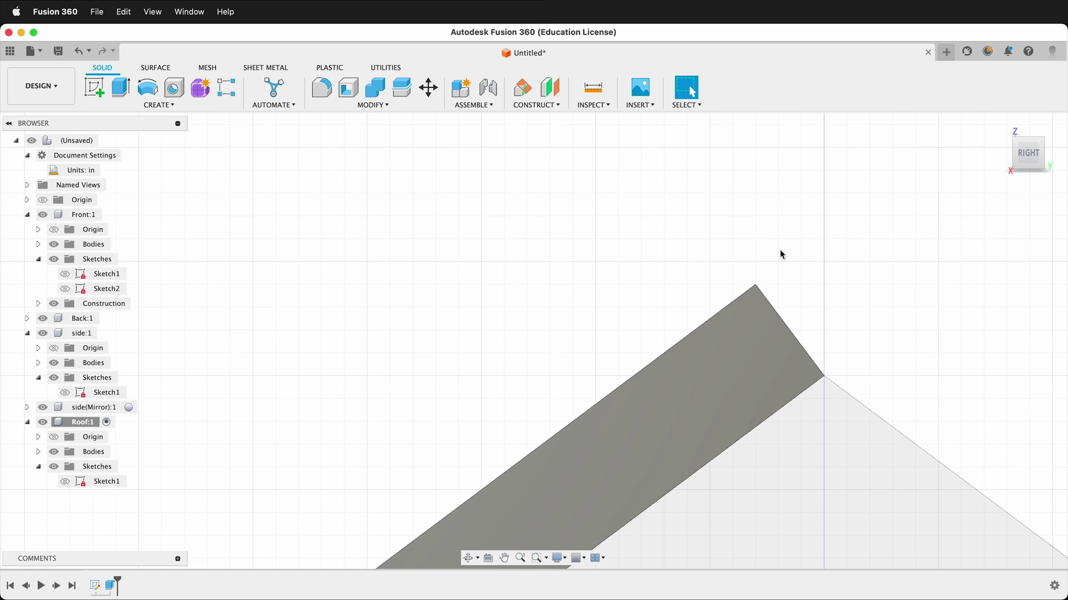
mouse_move(792, 254)
middle_mouse_down("shift")
mouse_move(799, 240)
mouse_move(788, 254)
middle_mouse_up("shift")
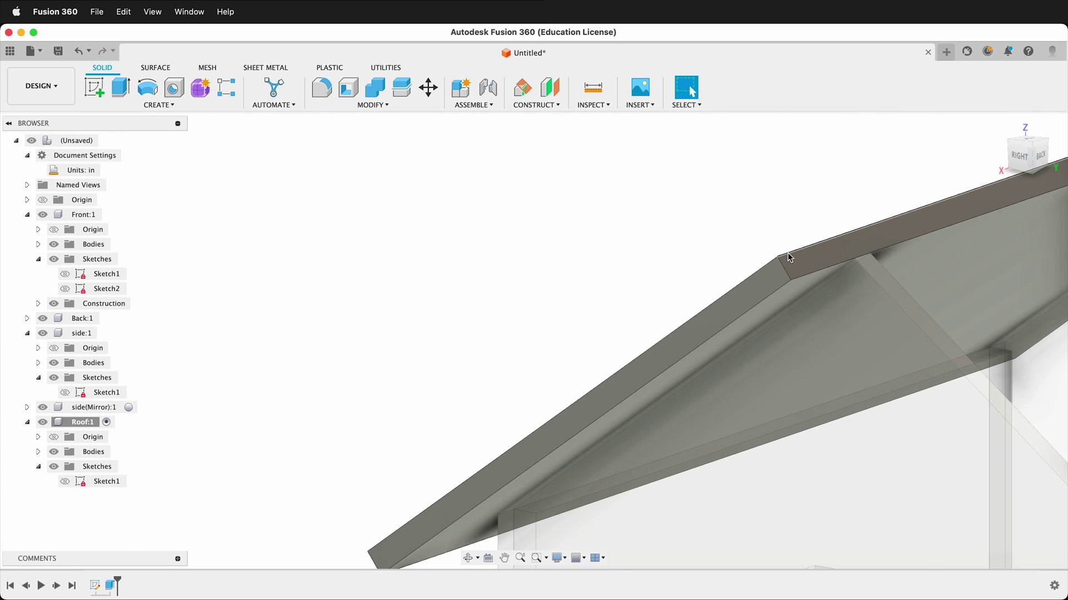
scroll(767, 260, "down", 3)
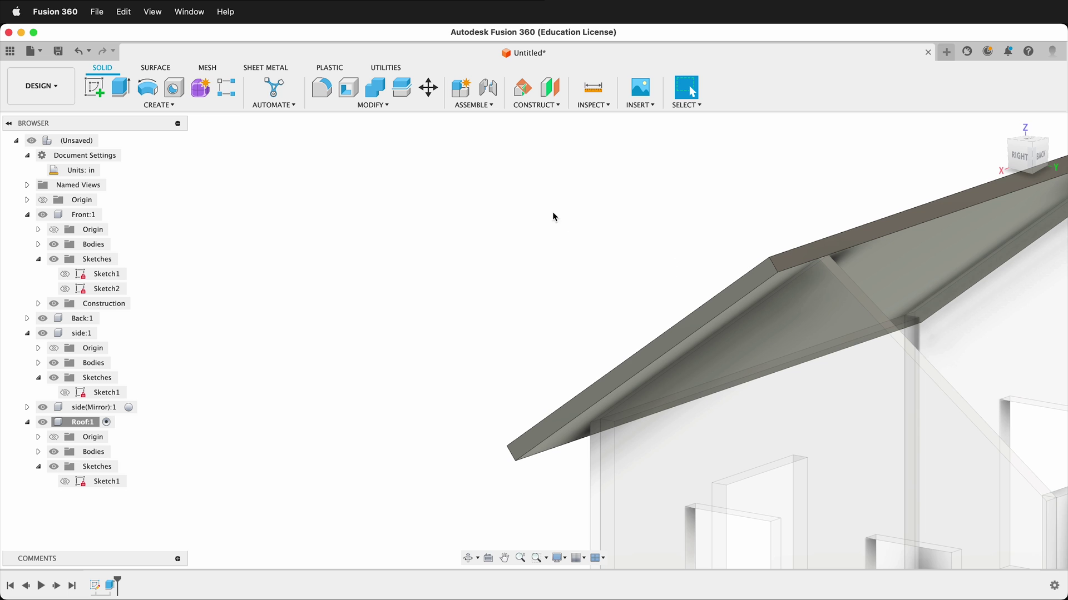
middle_click_drag(695, 217, 768, 281, "shift")
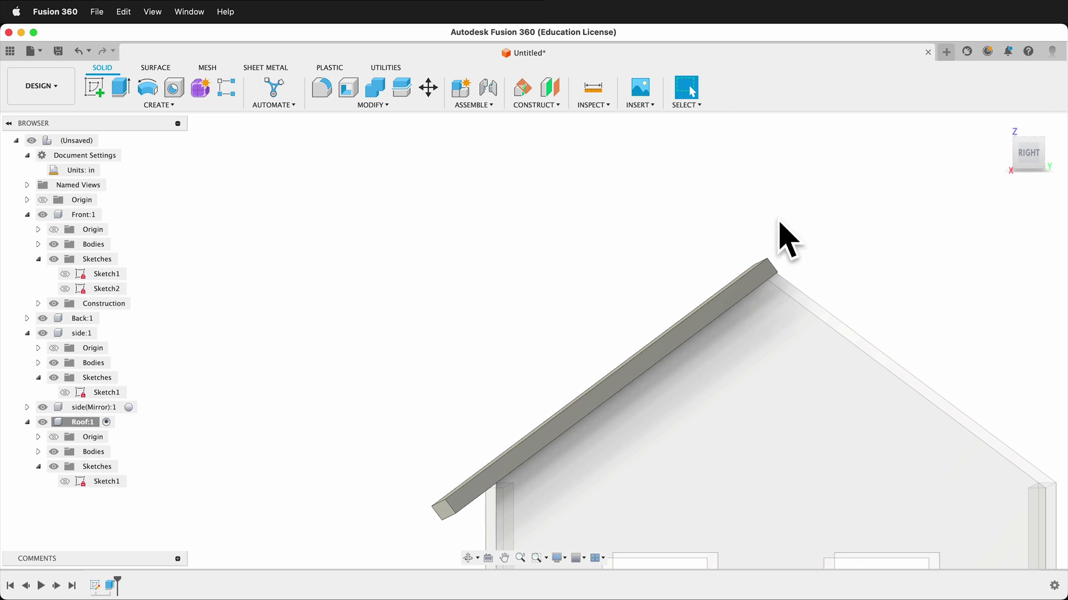
scroll(425, 203, "down", 2)
scroll(424, 202, "up", 2)
scroll(428, 209, "down", 2)
middle_click_drag(410, 207, 279, 150, "shift")
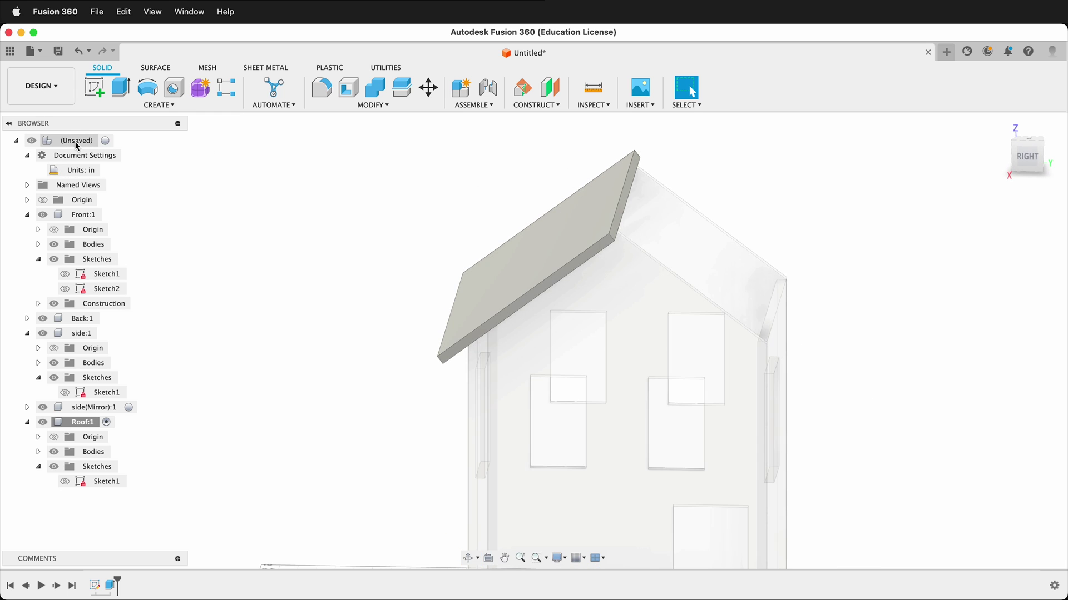
Step: Activate the top-level assembly and mirror the Roof component about the origin plane running through the middle of the house
left_click(105, 139)
left_click(149, 106)
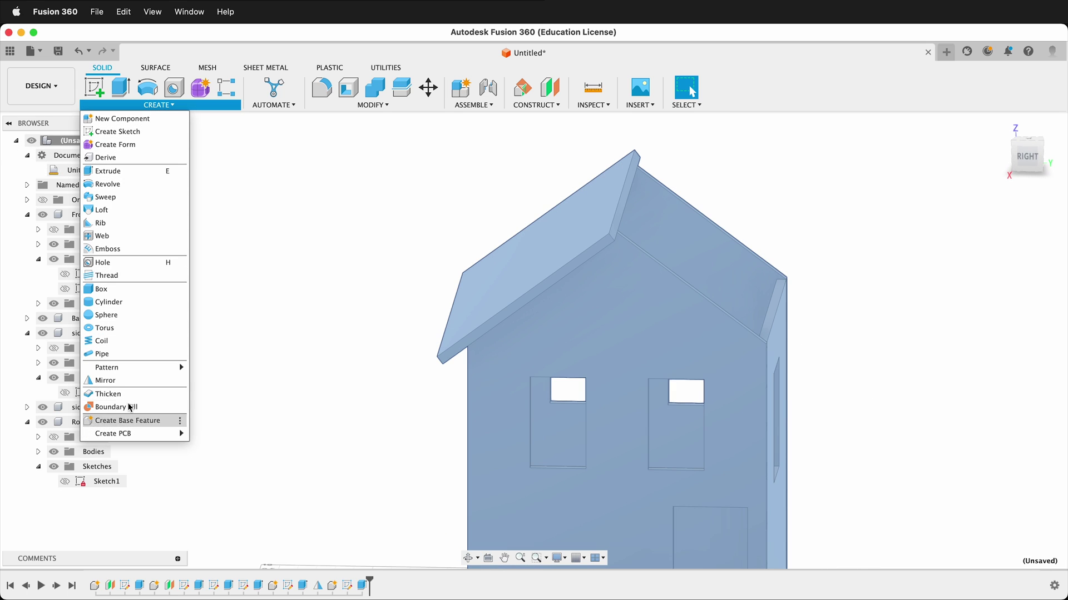
left_click(105, 380)
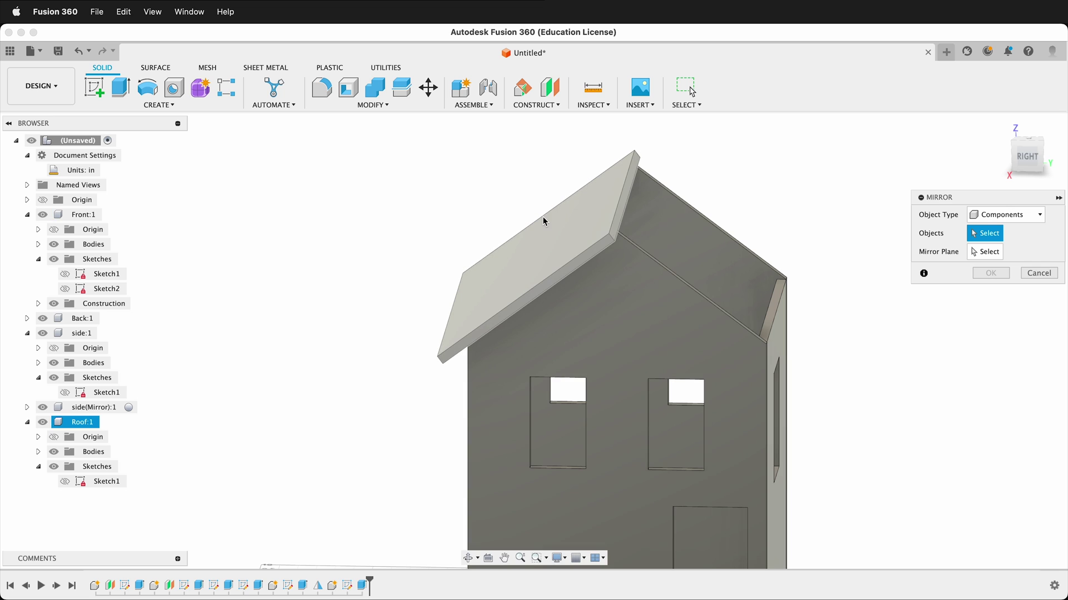
left_click(522, 240)
middle_click_drag(823, 245, 812, 304, "shift")
left_click(985, 252)
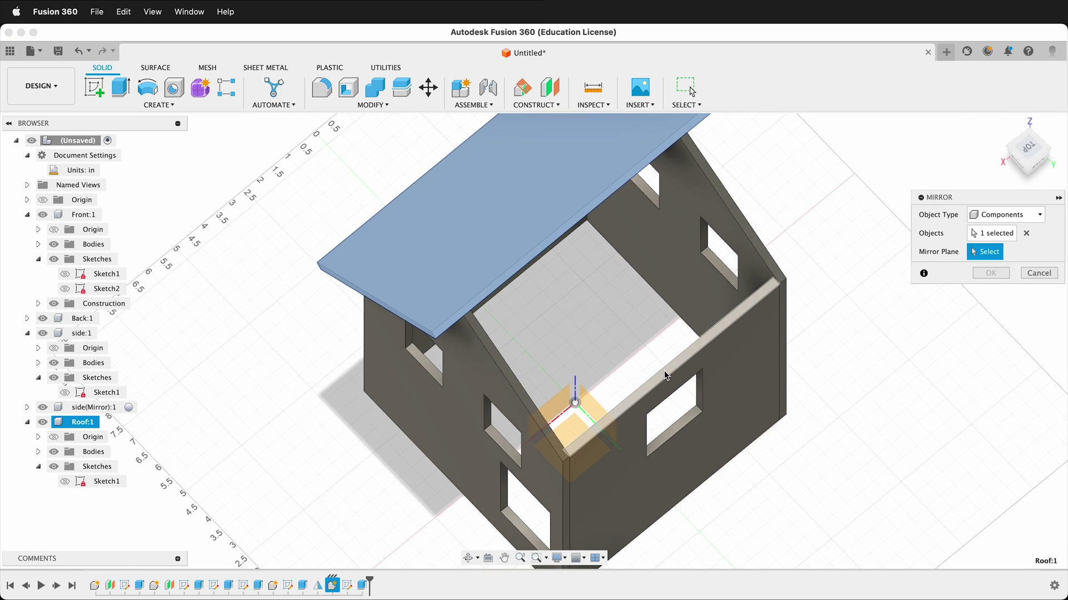
left_click(555, 403)
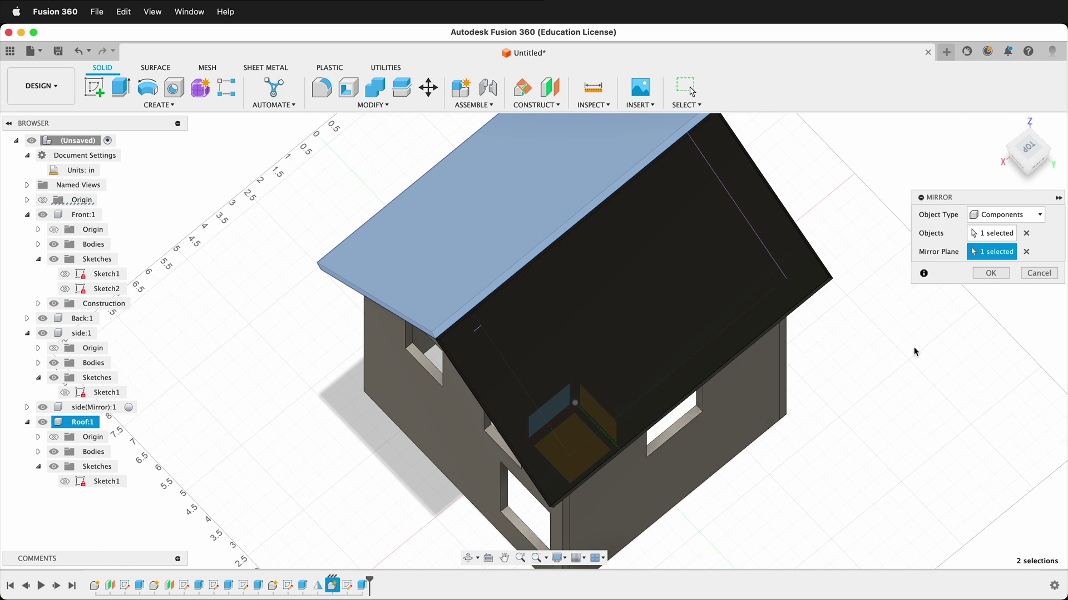
left_click(989, 272)
Step: Activate the Roof component and extrude its ridge end face about 0.25 in past the peak into the gap between the roof panels
middle_click_drag(674, 369, 610, 339, "shift")
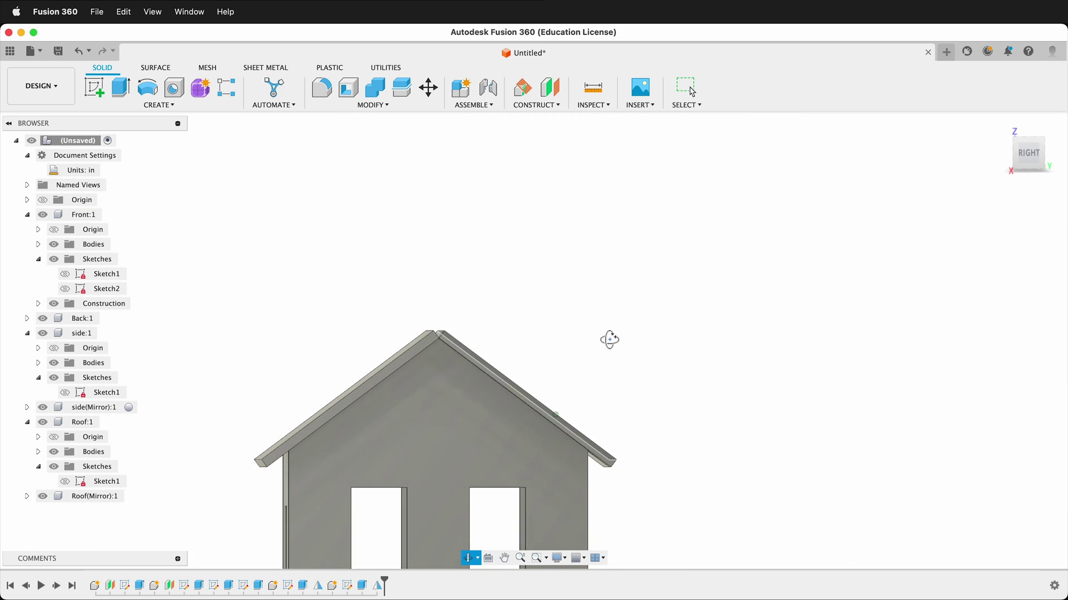
scroll(432, 340, "up", 5)
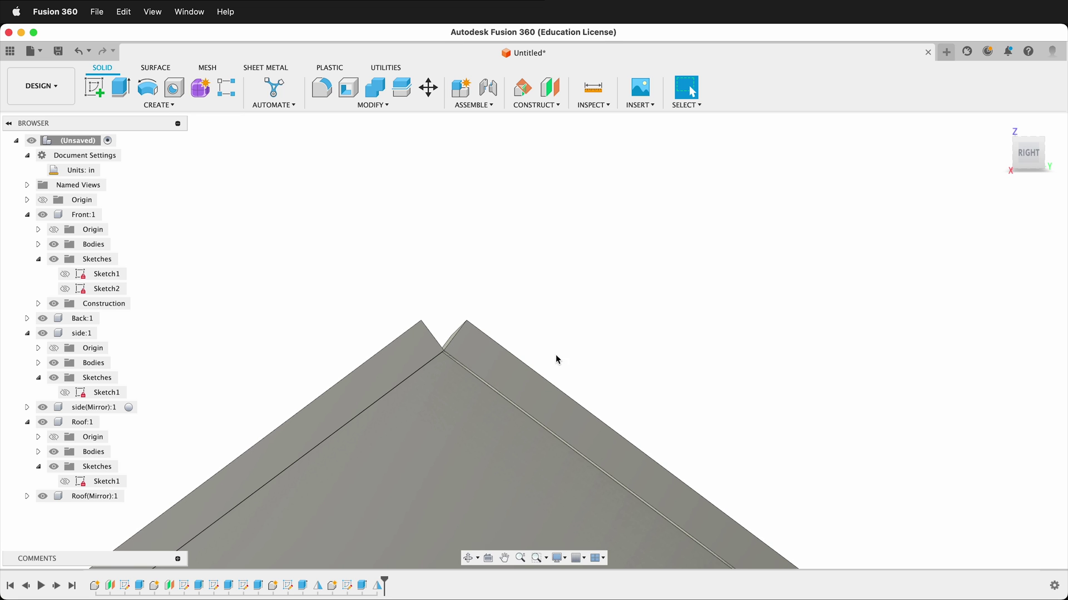
scroll(638, 373, "up", 5)
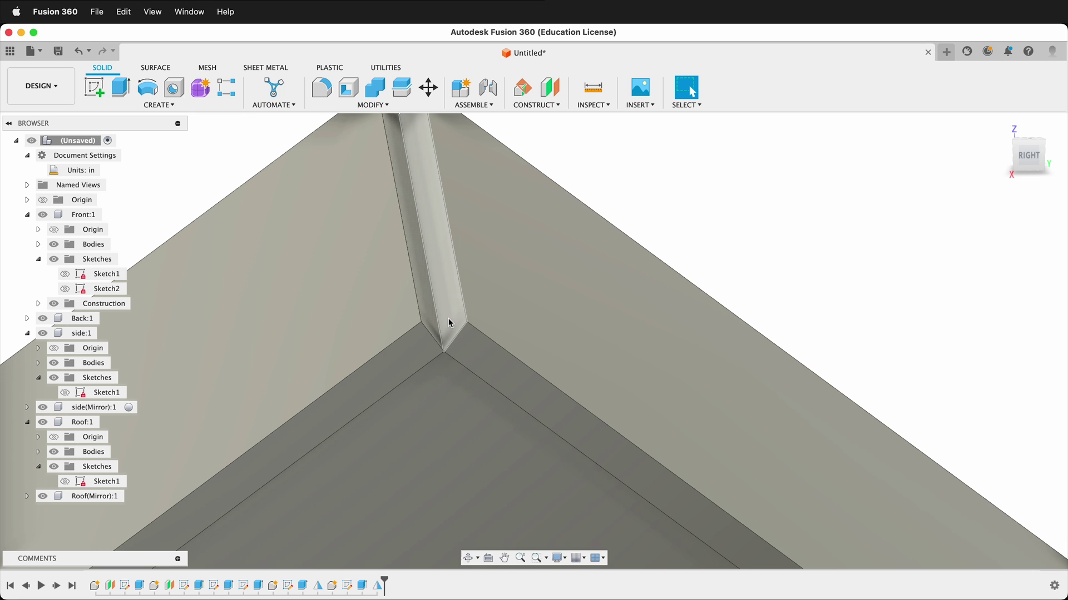
left_click(450, 320)
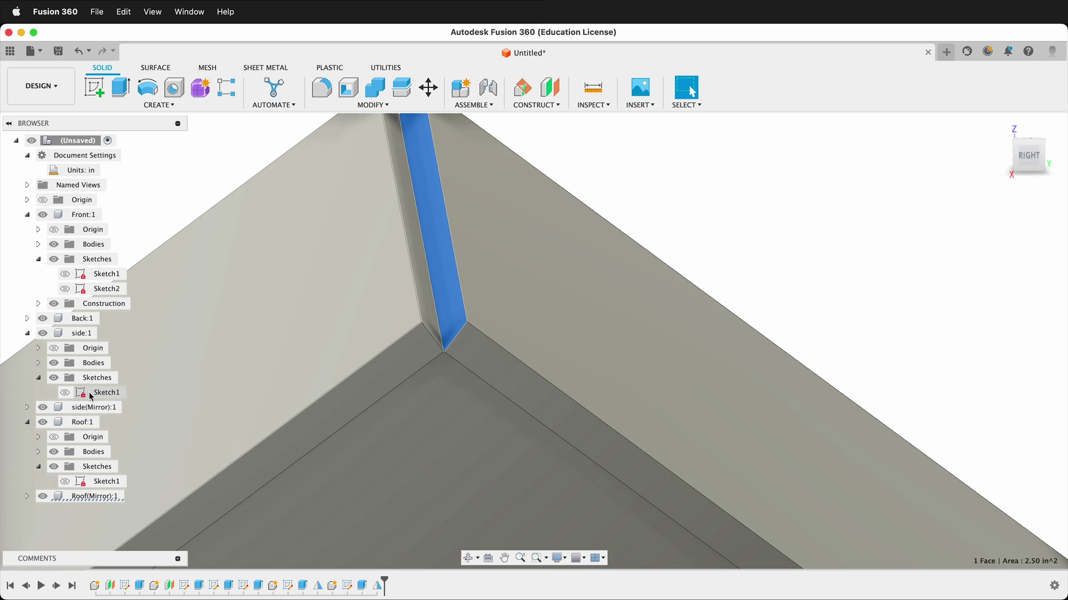
left_click(79, 422)
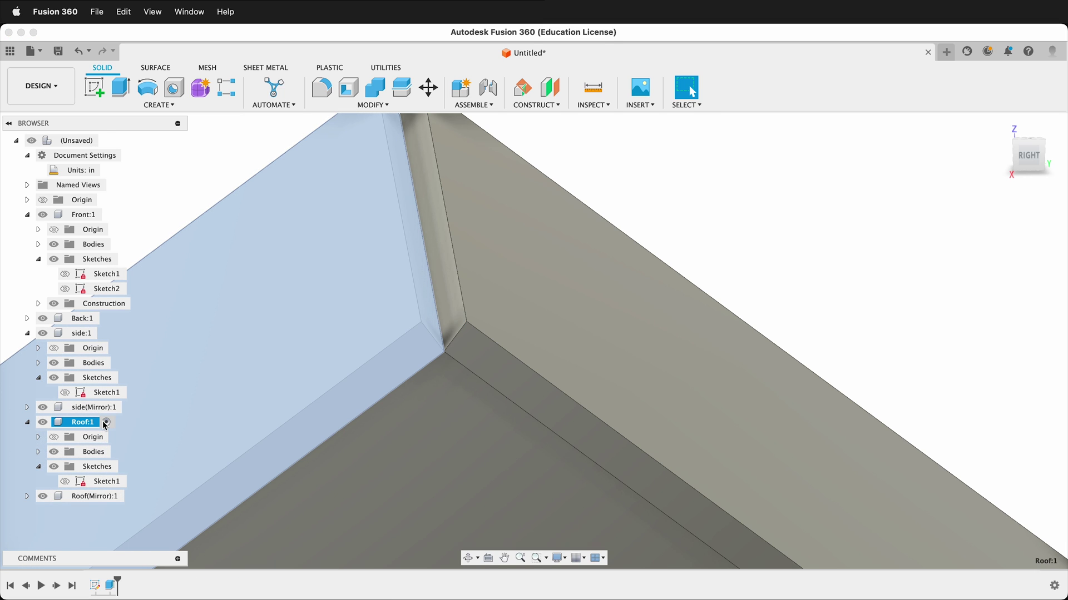
left_click(107, 423)
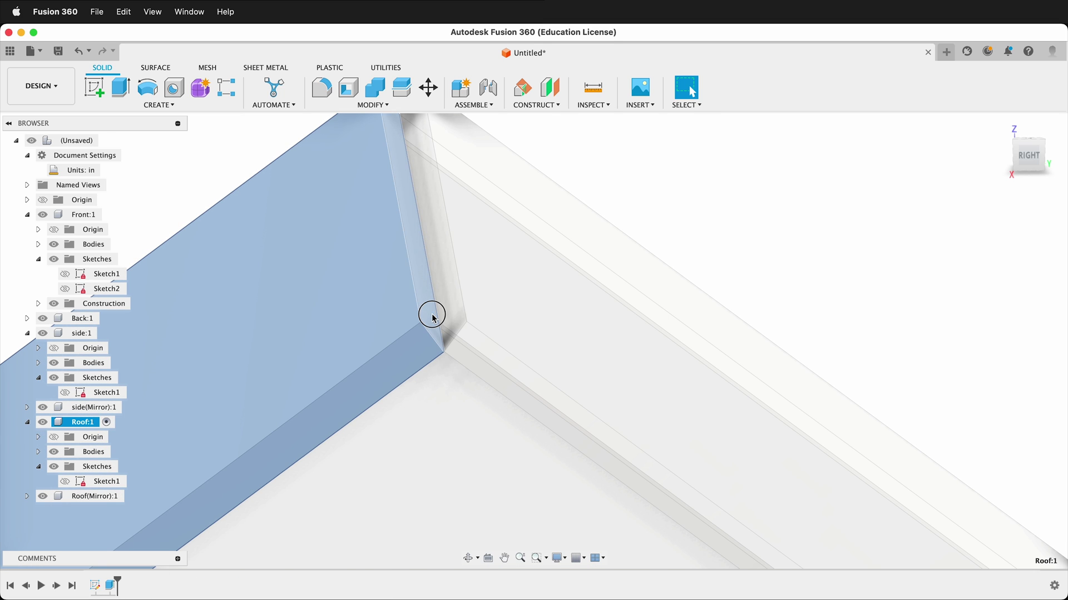
left_click(432, 318)
key("e")
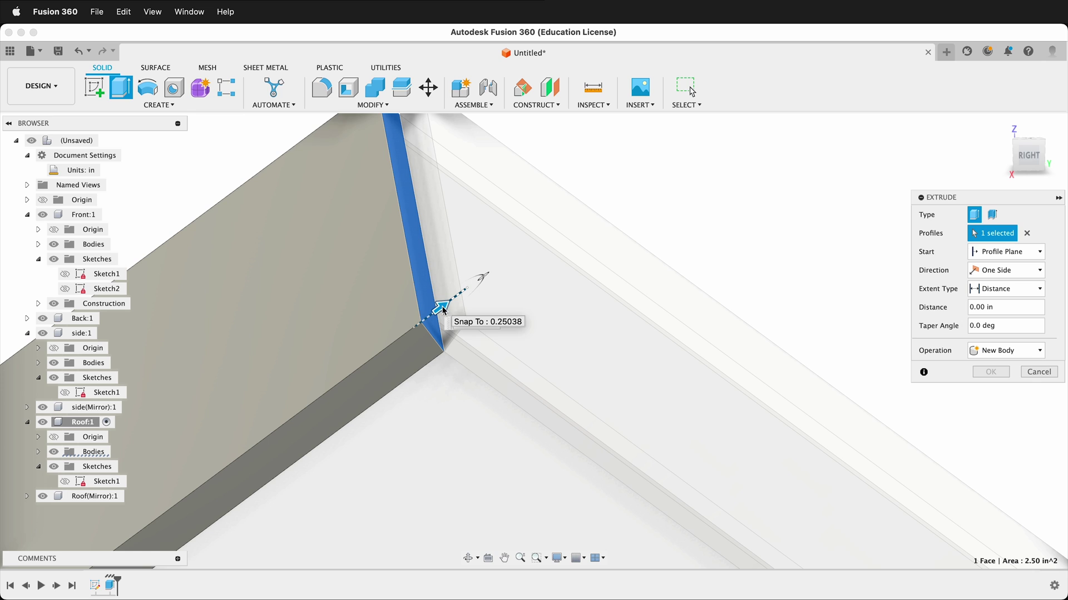
left_click(691, 90)
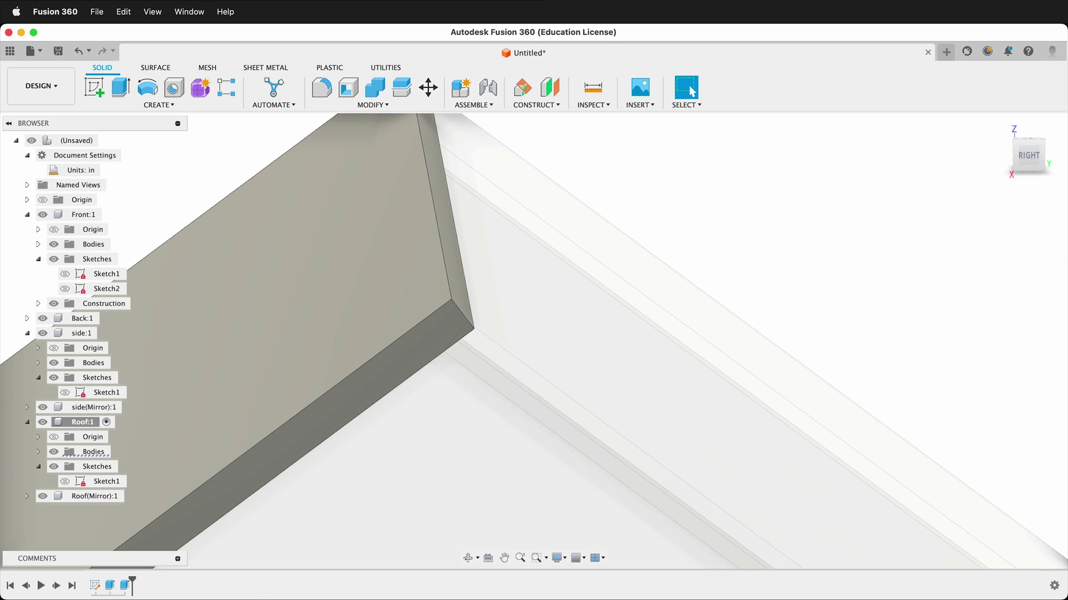
Step: Activate the mirrored roof component and extrude its ridge end face past the peak so it overlaps the opposite roof panel
left_click(134, 496)
left_click(455, 324)
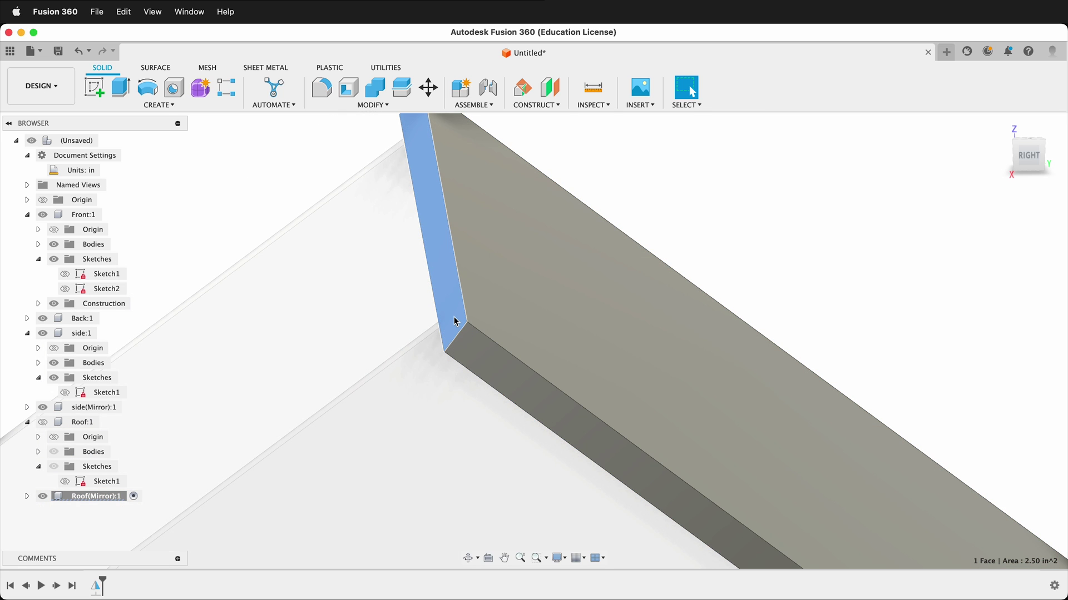
key("e")
key("Return")
middle_click_drag(556, 423, 490, 477, "shift")
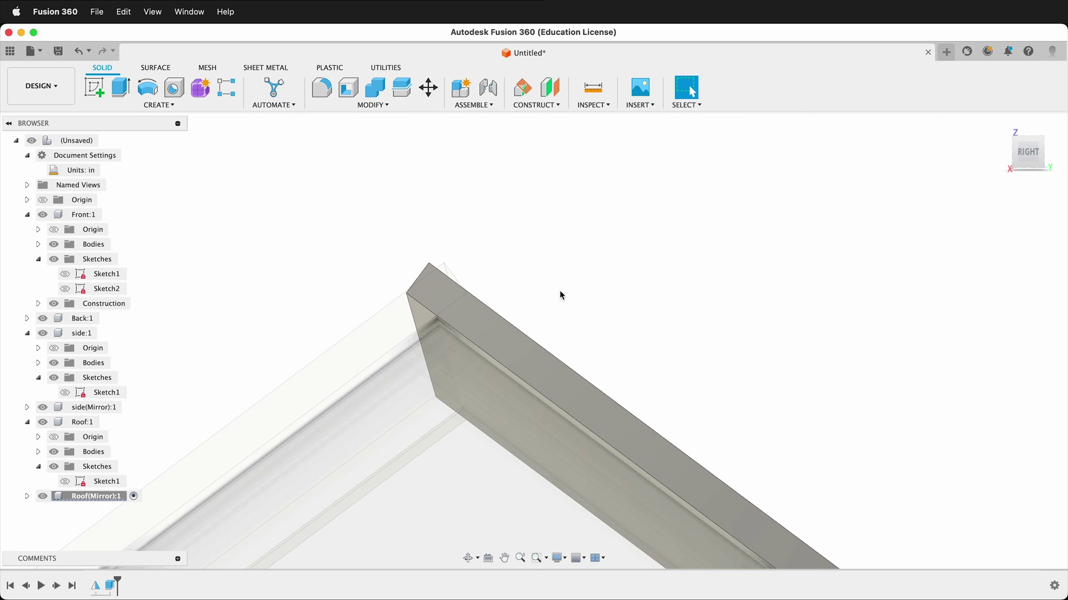
middle_click_drag(536, 296, 625, 267, "shift")
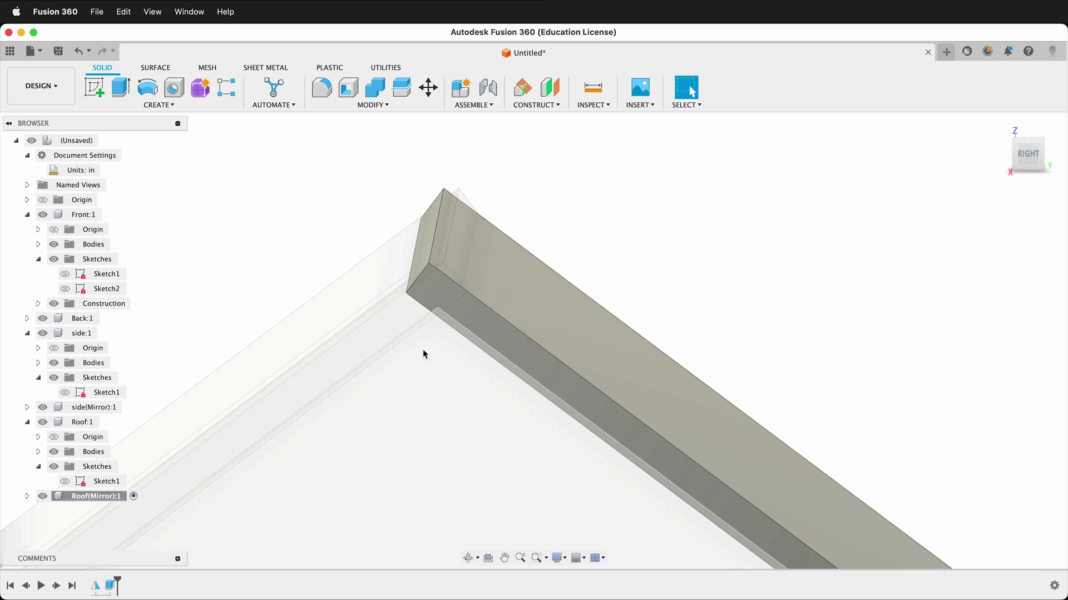
Step: Start a sketch on the mirrored roof panel's front end face and project both roof bodies into it with projection link on
left_click(94, 87)
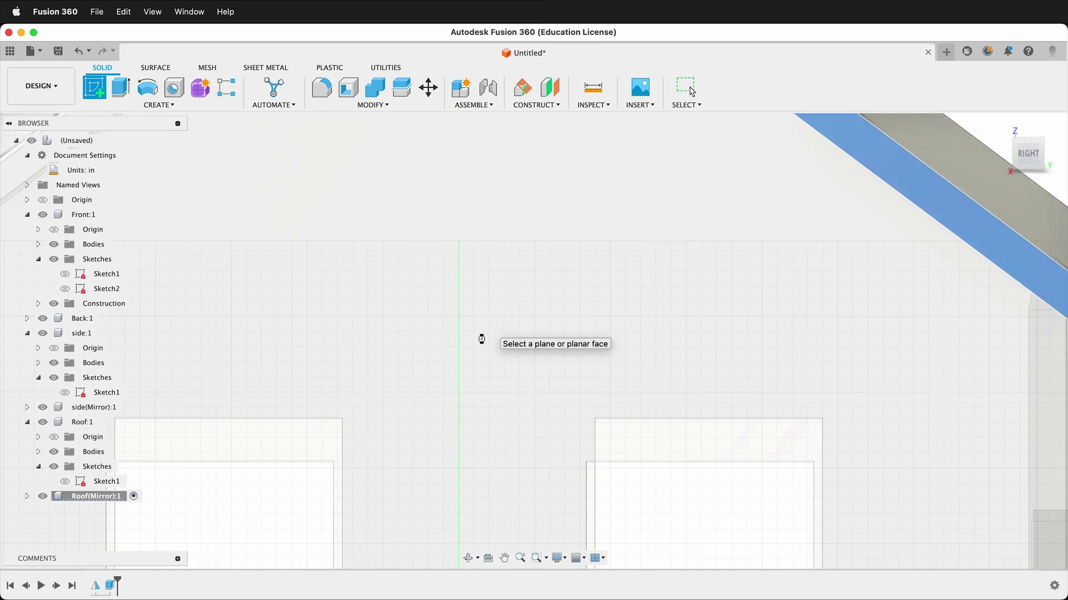
left_click(479, 338)
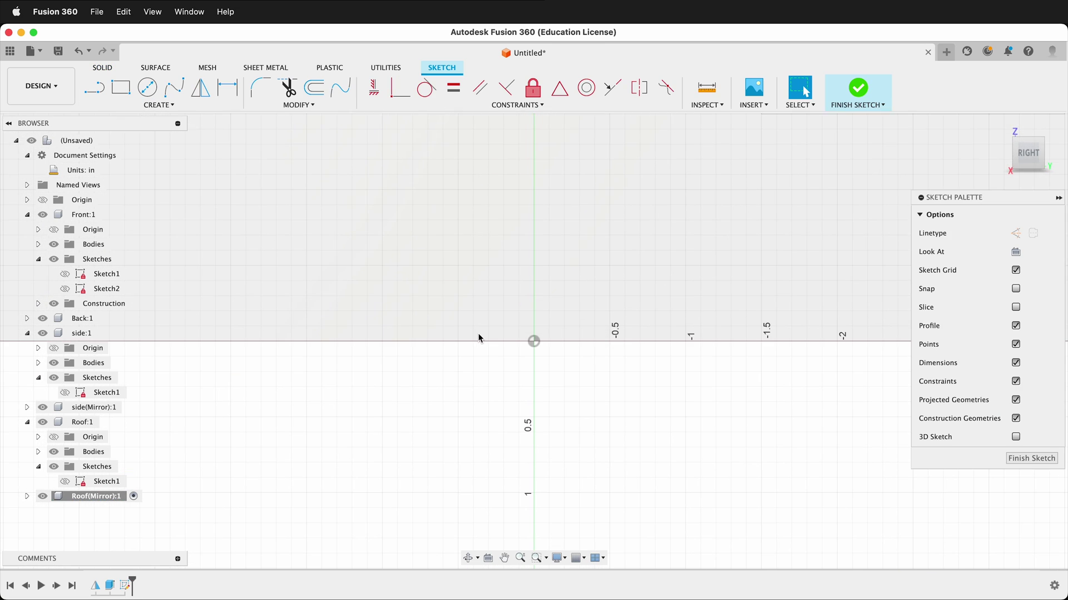
scroll(549, 402, "down", 10)
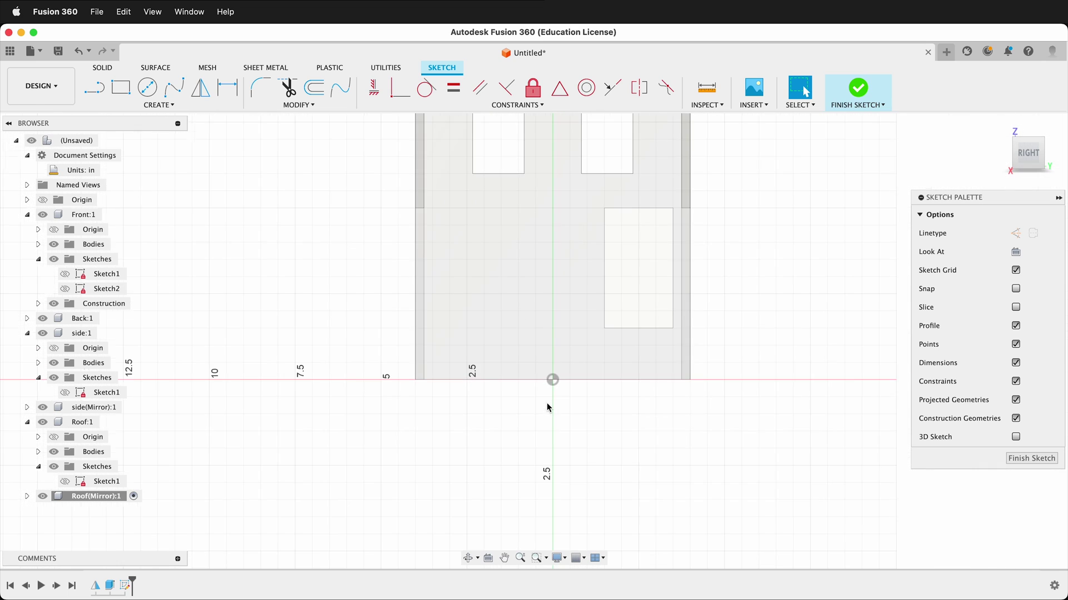
scroll(550, 176, "up", 10)
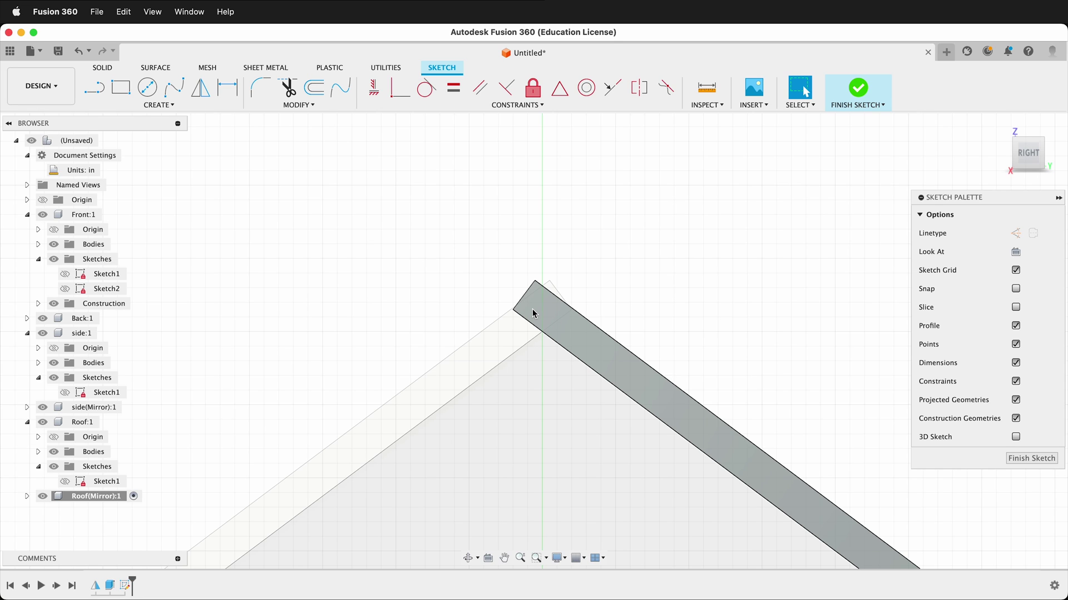
key("p")
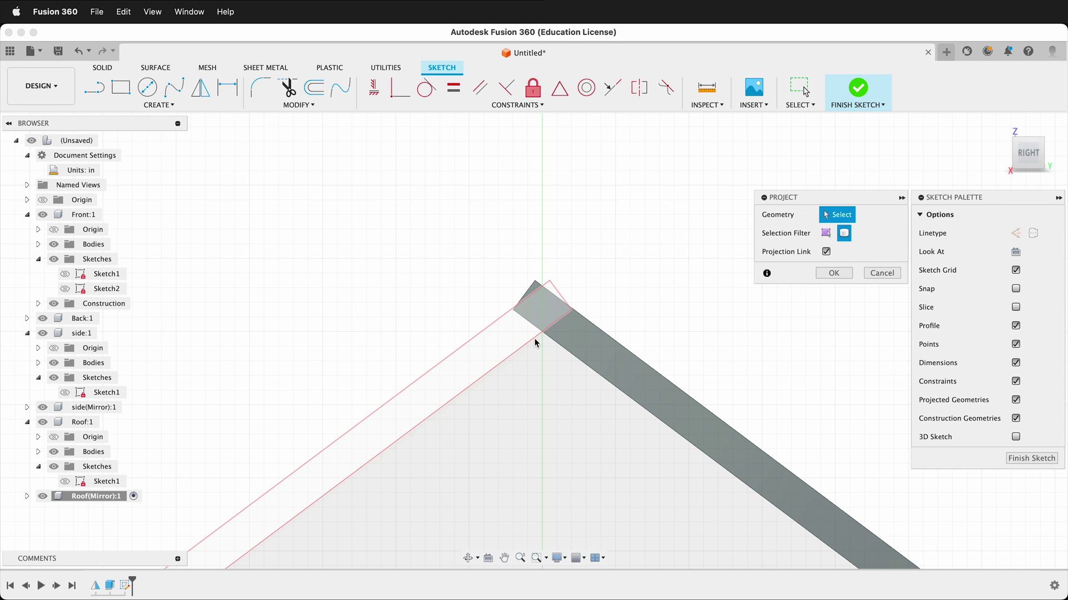
left_click(534, 341)
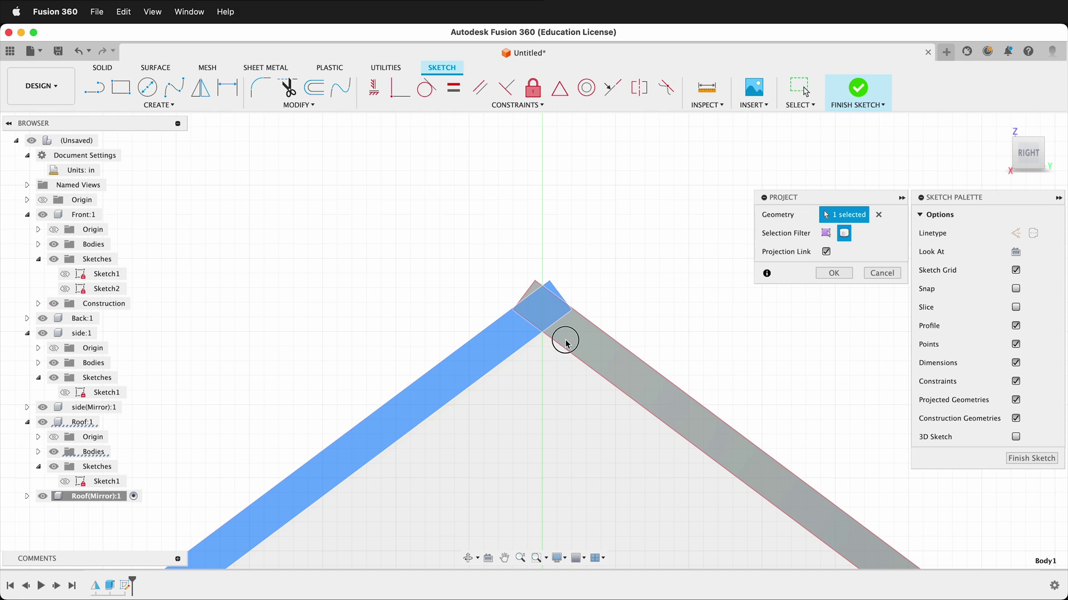
left_click(566, 341)
left_click(833, 273)
Step: Draw a vertical line at the ridge from the lower to the upper intersection of the two projected roof outlines
key("l")
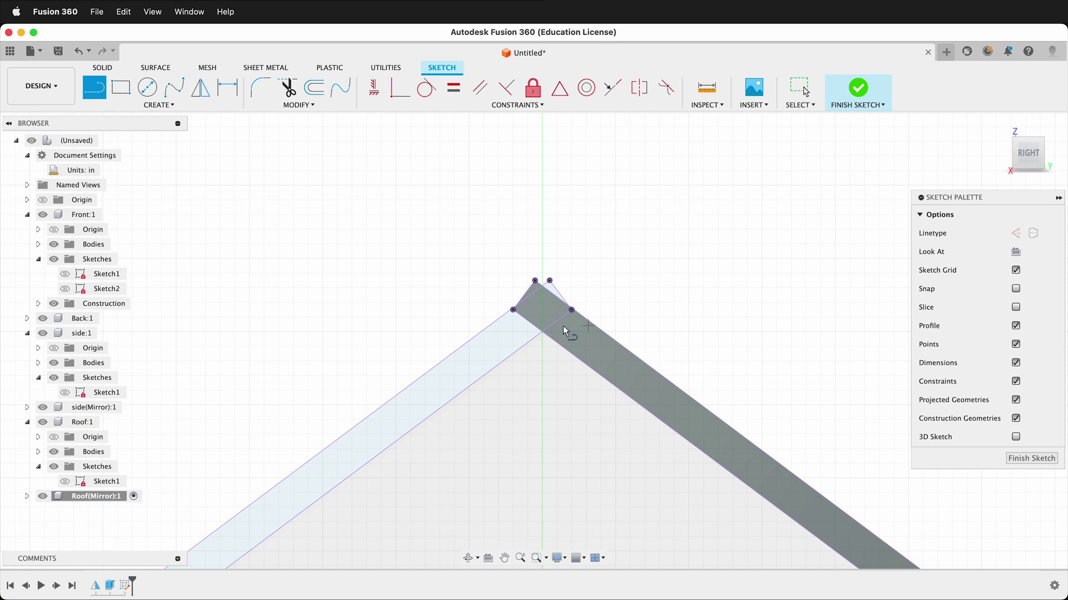
left_click(542, 333)
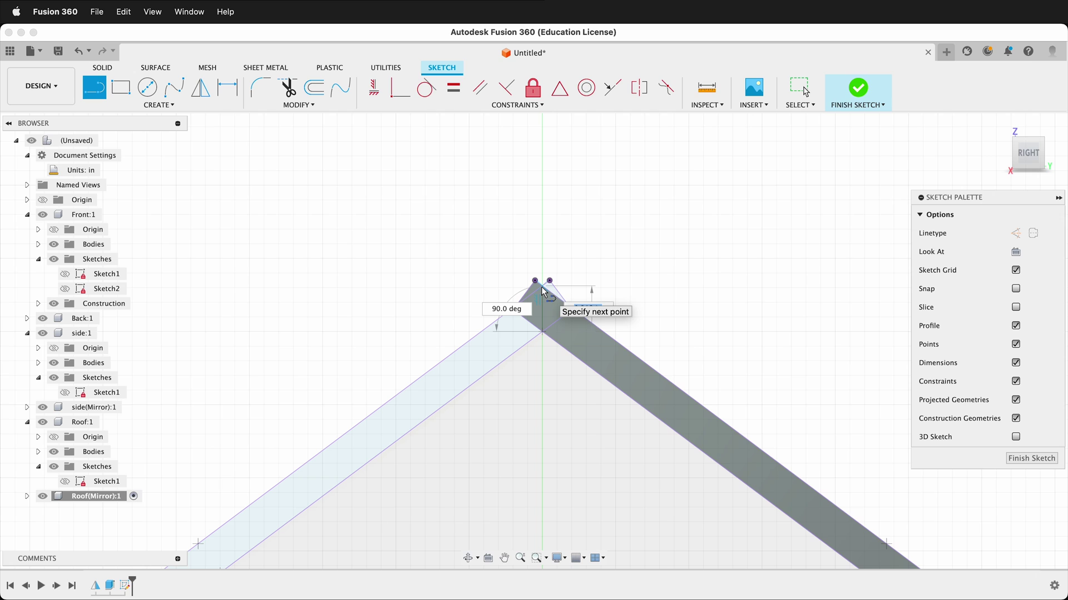
left_click(542, 286)
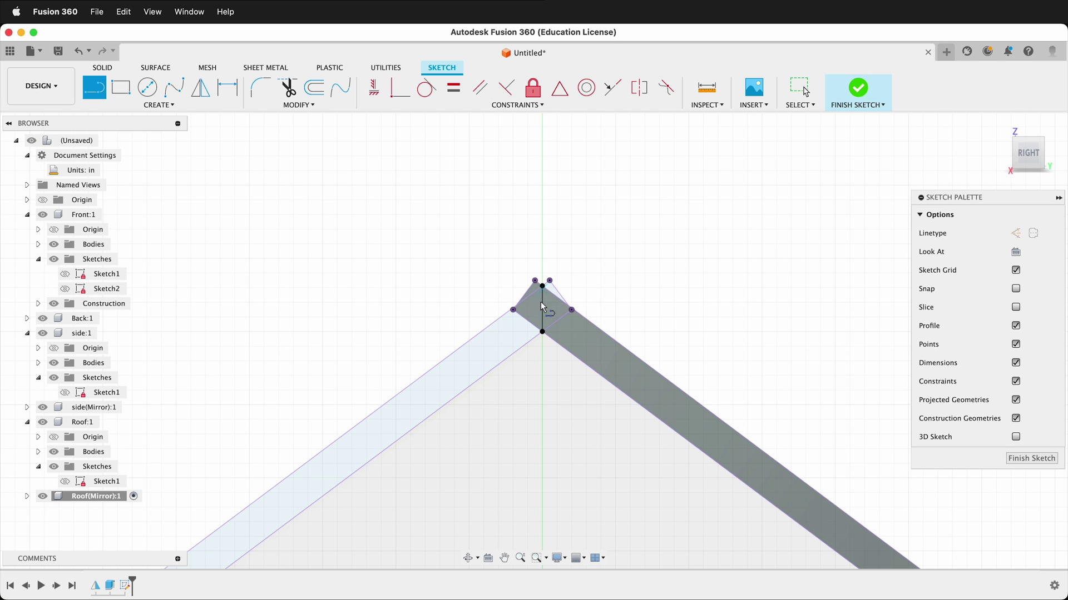
scroll(537, 320, "up", 5)
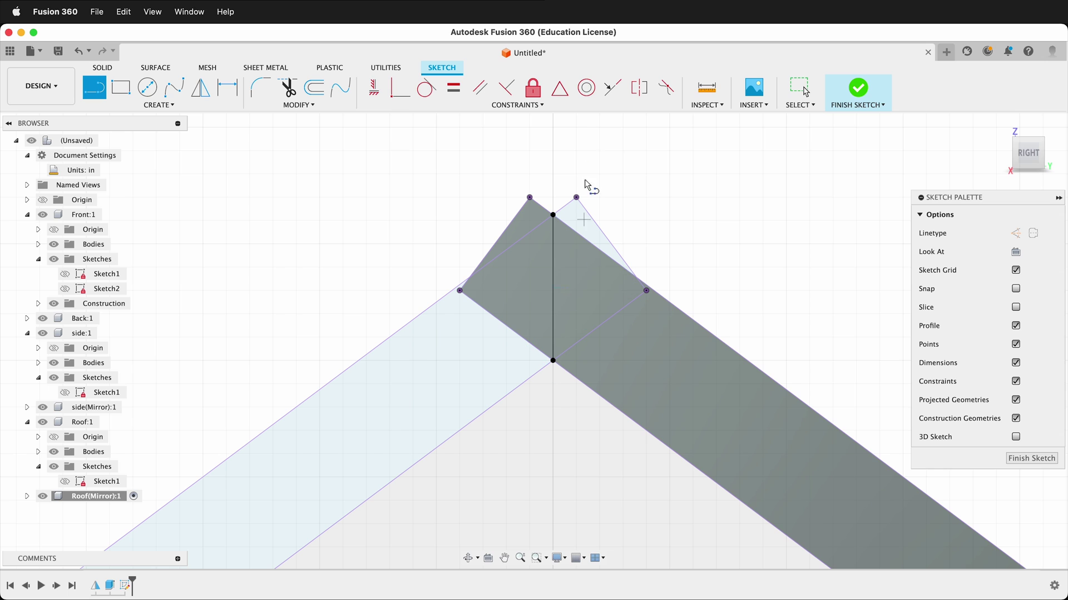
Step: Extrude-cut the two overlap profiles on the far side of the ridge line from the mirrored roof panel with the extent set to All
key("e")
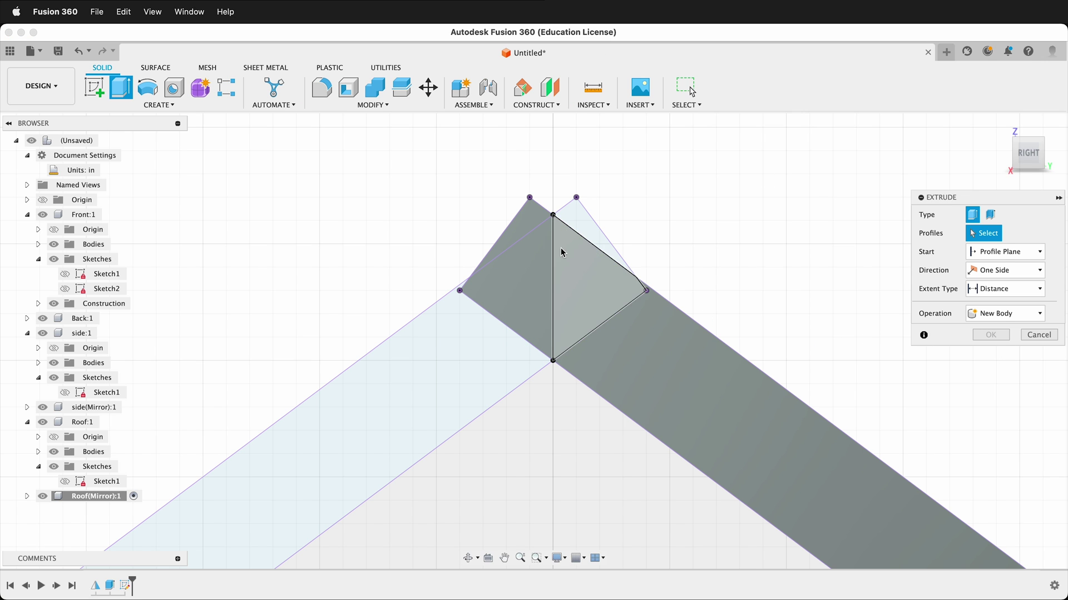
left_click(525, 252)
left_click(507, 249)
middle_click_drag(460, 332, 702, 337, "shift")
scroll(730, 346, "up", 3)
scroll(726, 349, "down", 3)
left_click_drag(698, 302, 537, 259)
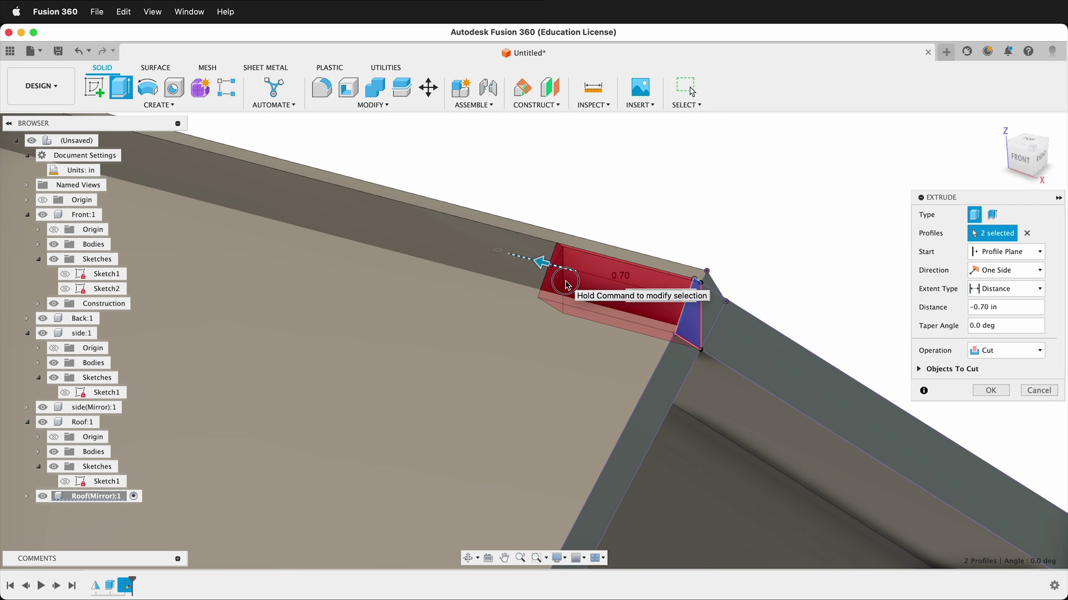
left_click(1019, 289)
left_click(984, 332)
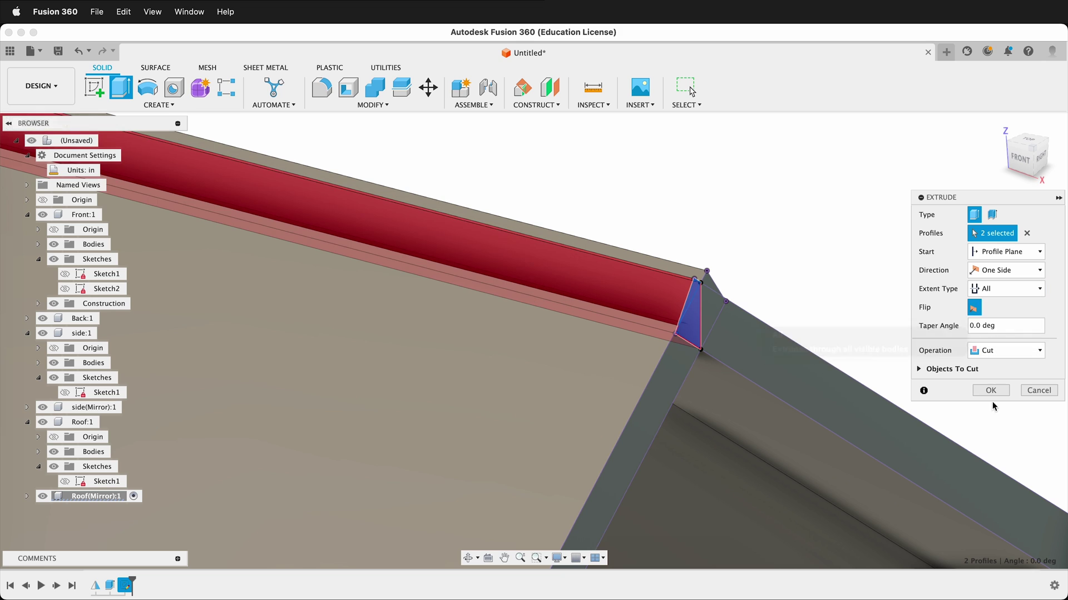
left_click(990, 391)
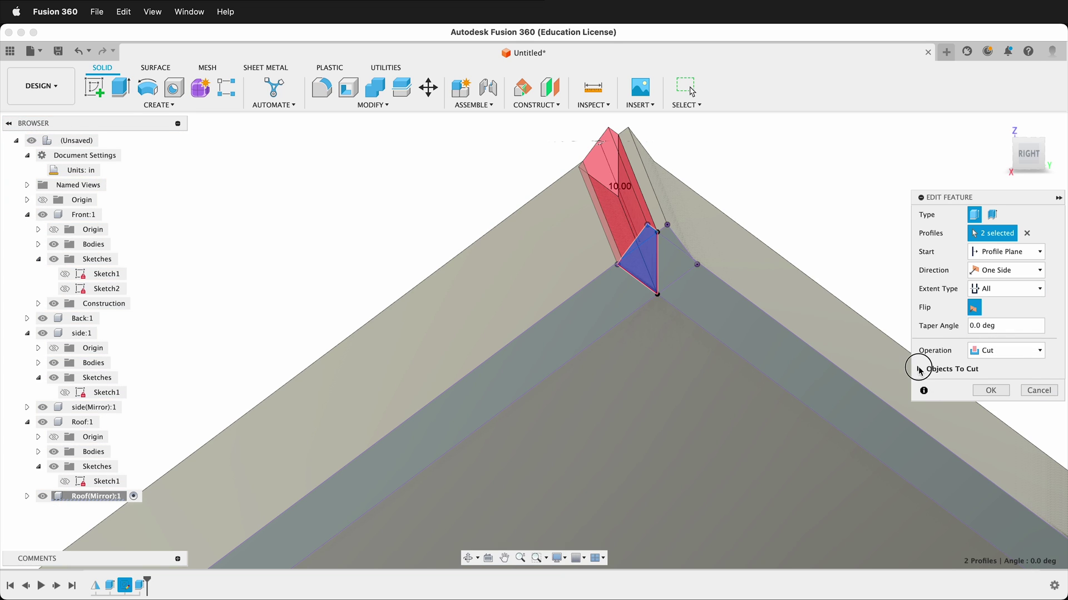
Step: Limit the ridge cut to the mirrored roof panel by excluding the Roof body from the objects to cut
left_click(918, 370)
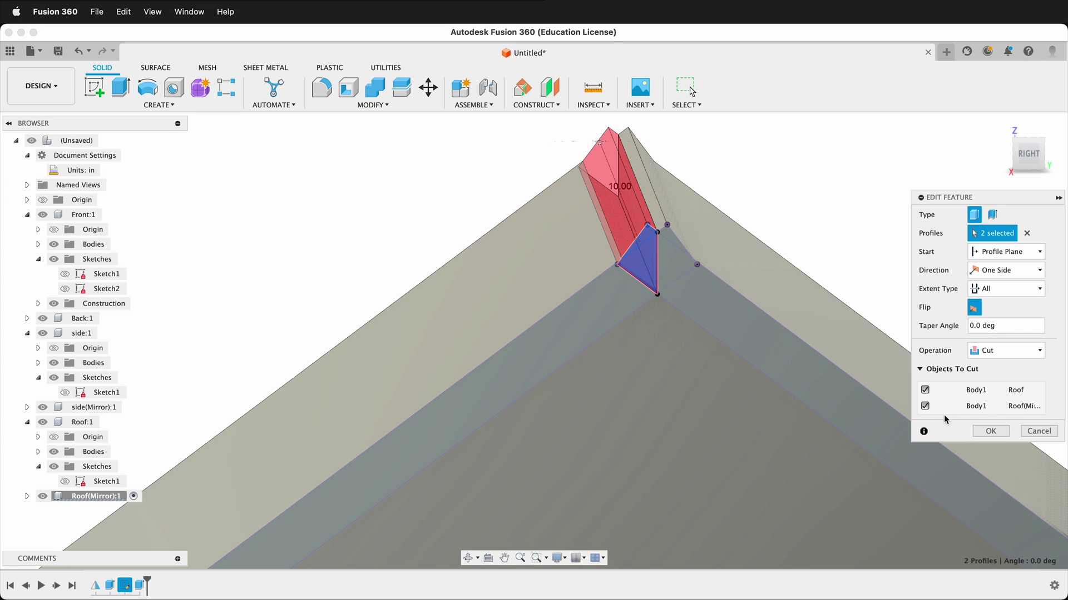
left_click(926, 391)
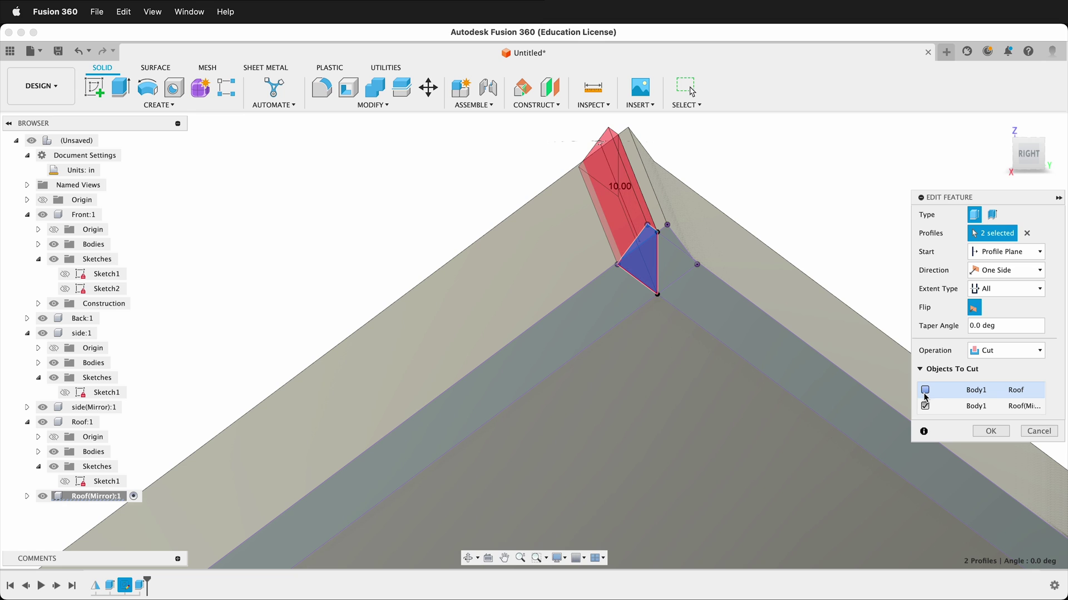
left_click(991, 432)
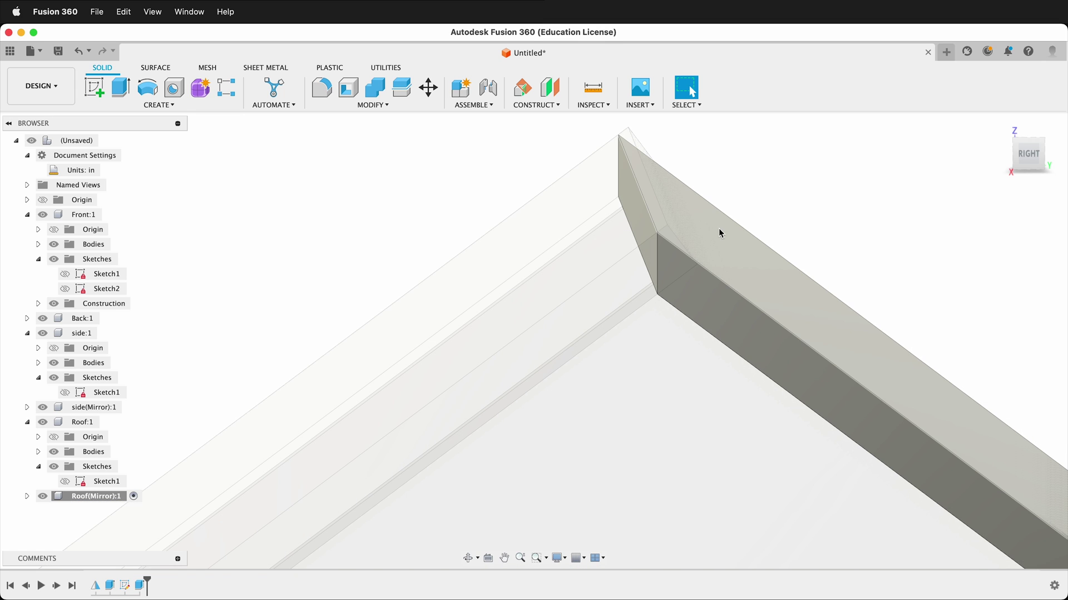
middle_click_drag(701, 358, 615, 378, "shift")
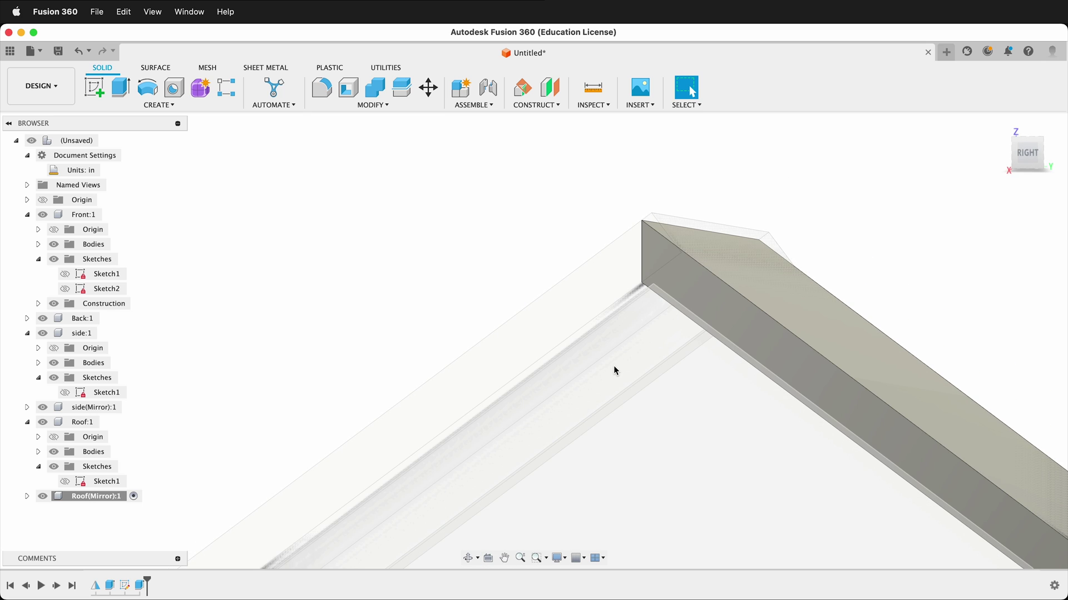
scroll(615, 367, "up", 5)
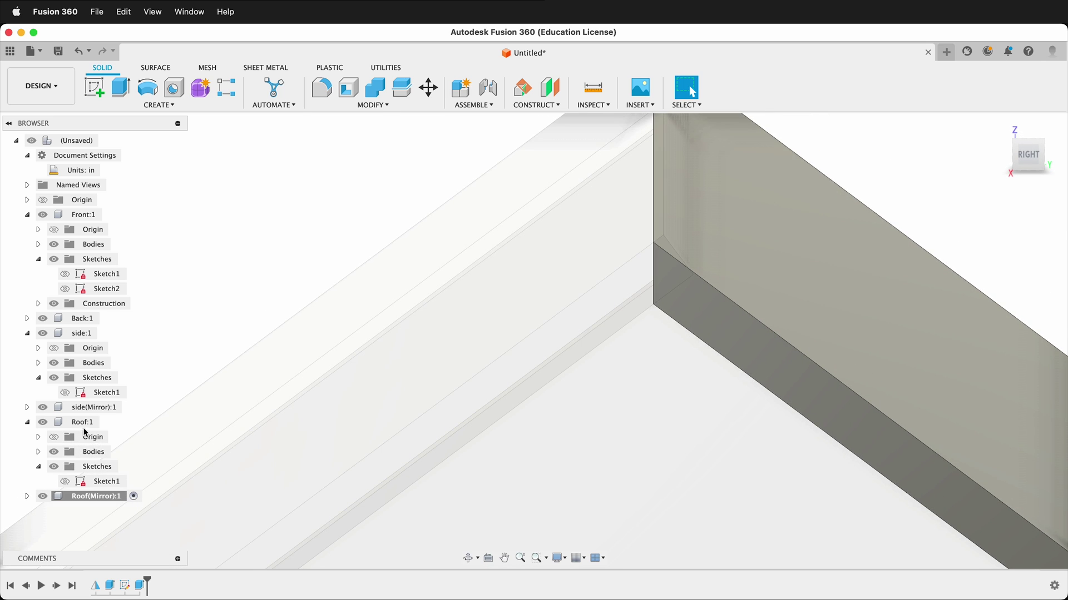
Step: Activate the Roof component and start a sketch on the panel's front end face near the ridge
left_click(105, 422)
middle_click_drag(607, 433, 593, 410, "shift")
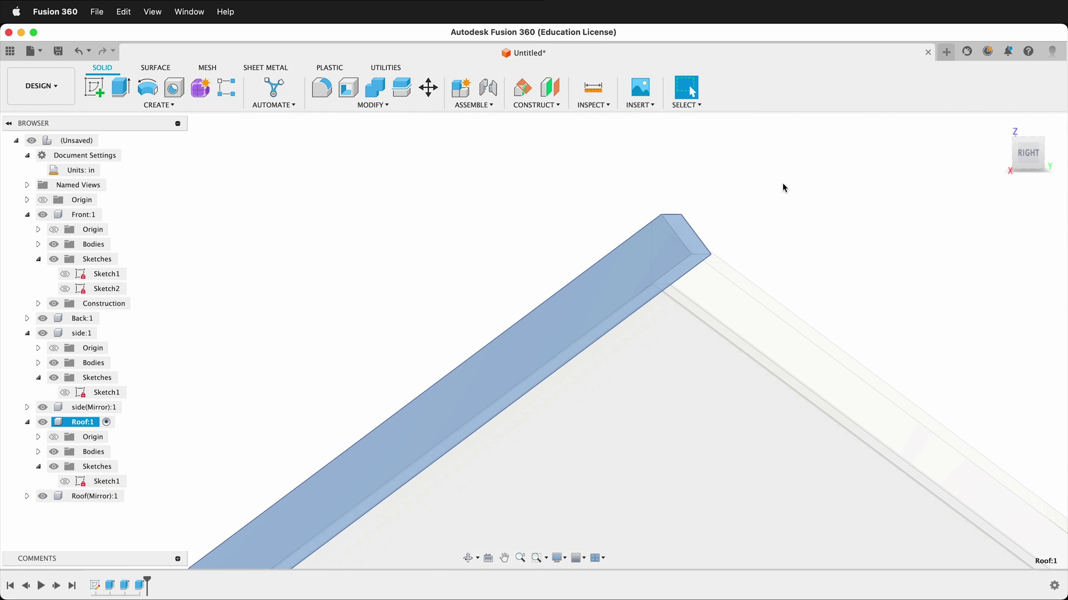
left_click(93, 88)
left_click(534, 292)
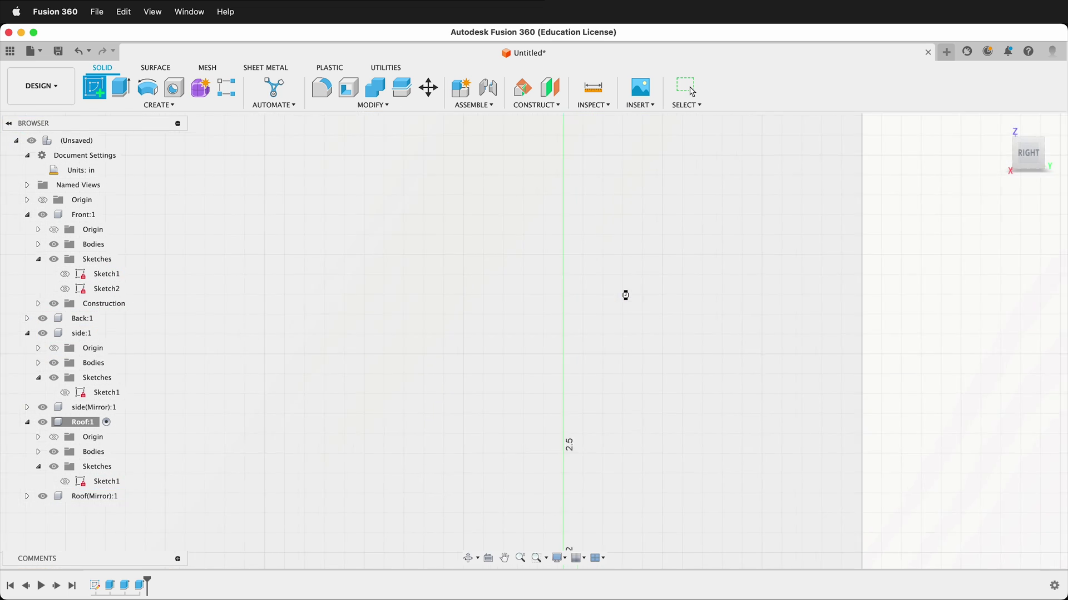
scroll(695, 338, "down", 10)
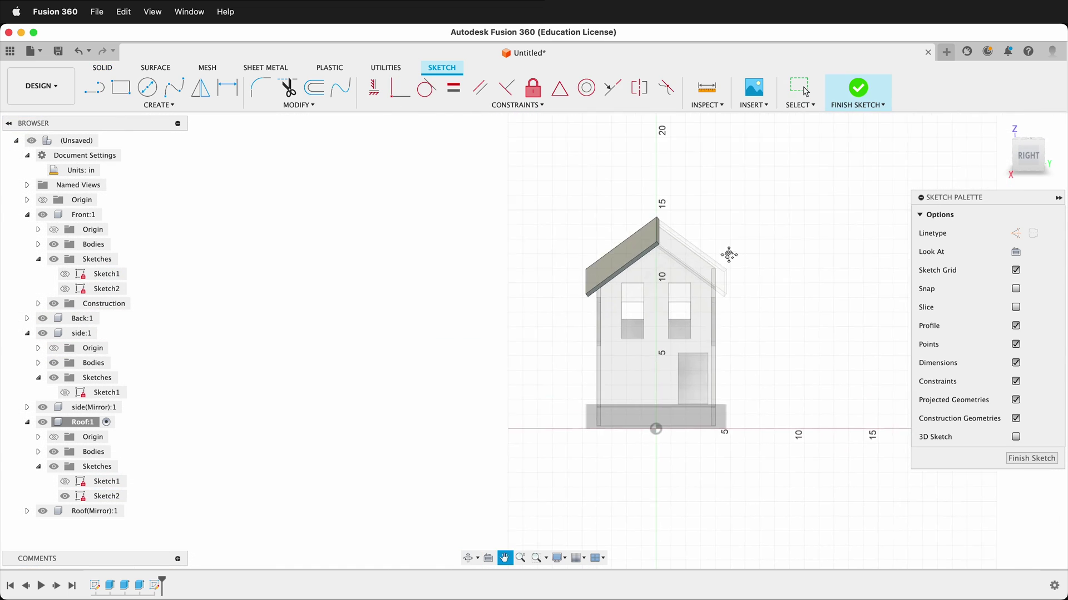
scroll(706, 329, "up", 10)
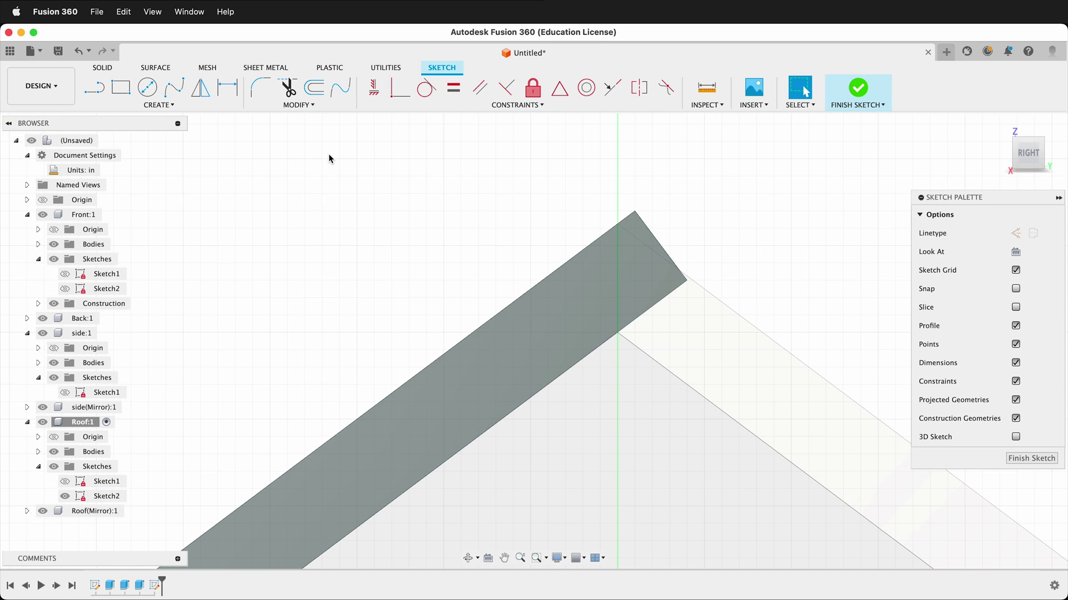
Step: Project the trimmed mirrored roof panel's end face into the sketch
key("p")
left_click(708, 336)
left_click(832, 273)
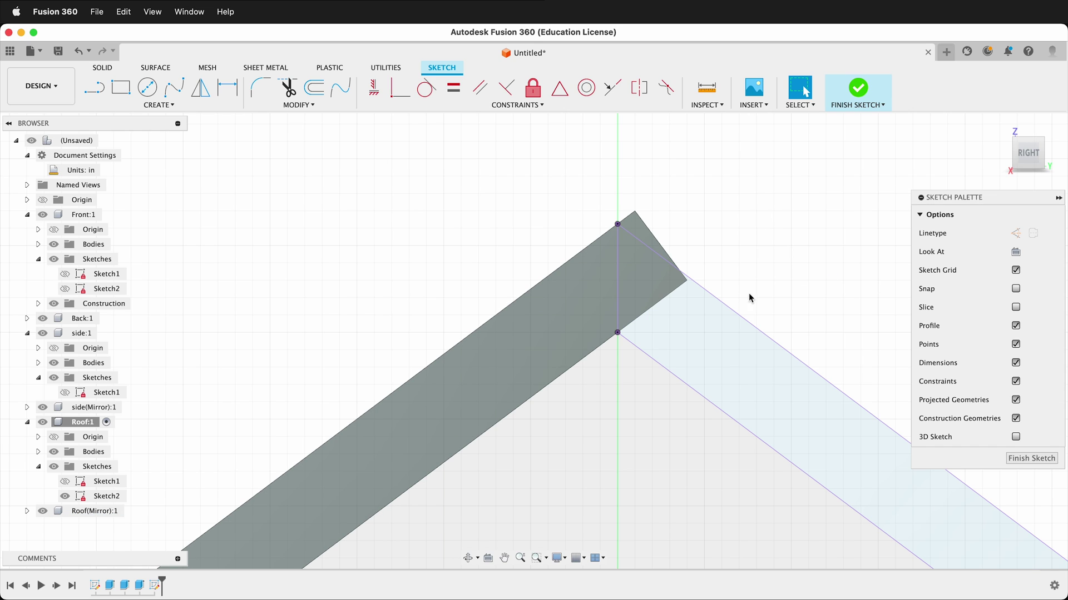
Step: Cut the two profiles beyond the ridge line through All from the Roof body only, and reactivate the top-level component
key("e")
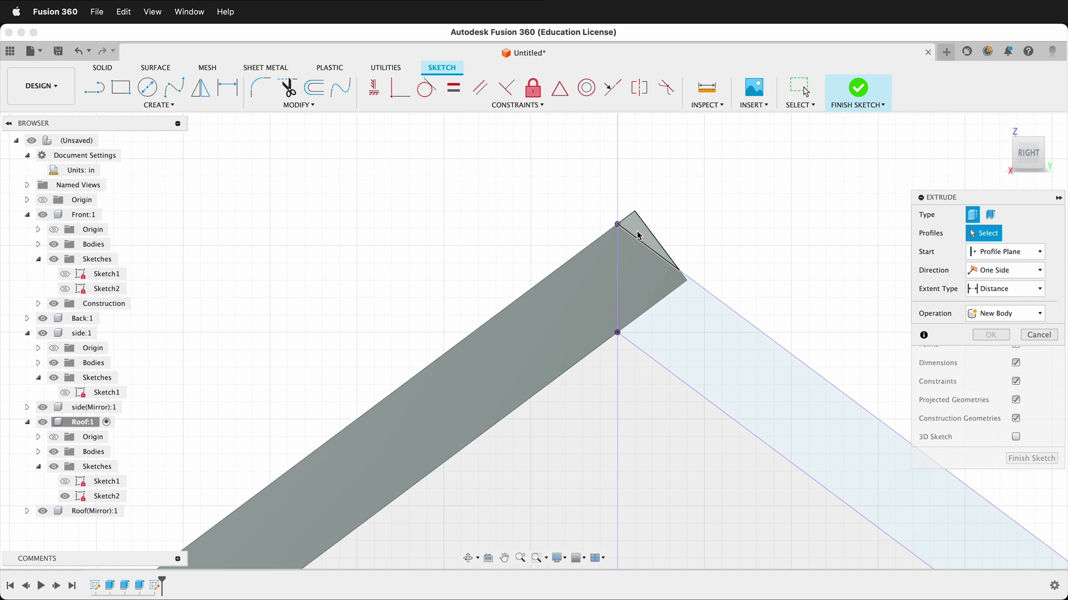
left_click(637, 232)
left_click(634, 278)
middle_click_drag(824, 224, 643, 276, "shift")
left_click_drag(643, 276, 759, 256)
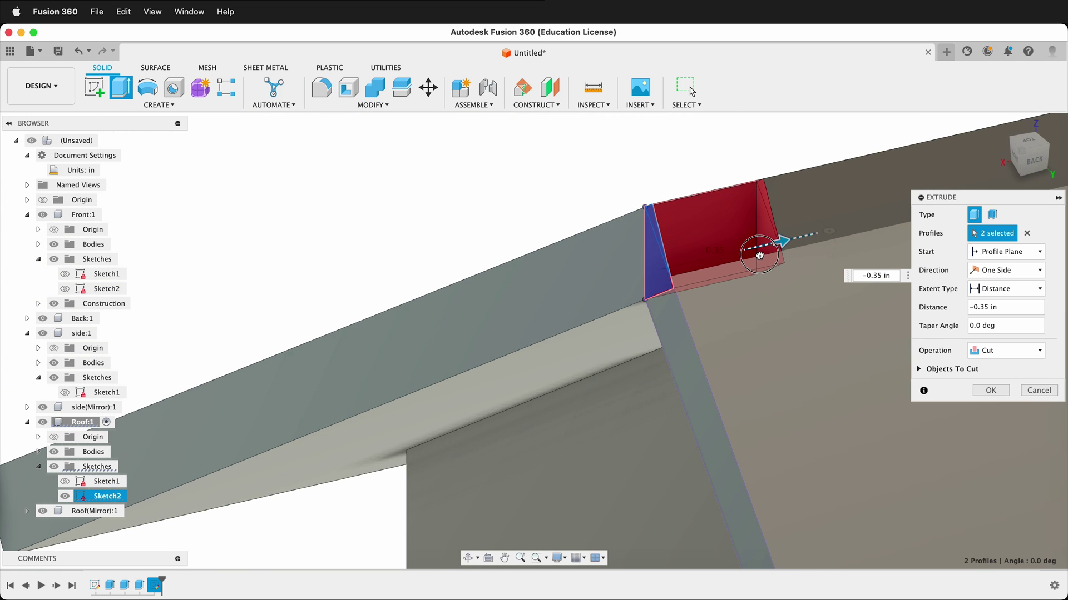
left_click(1039, 289)
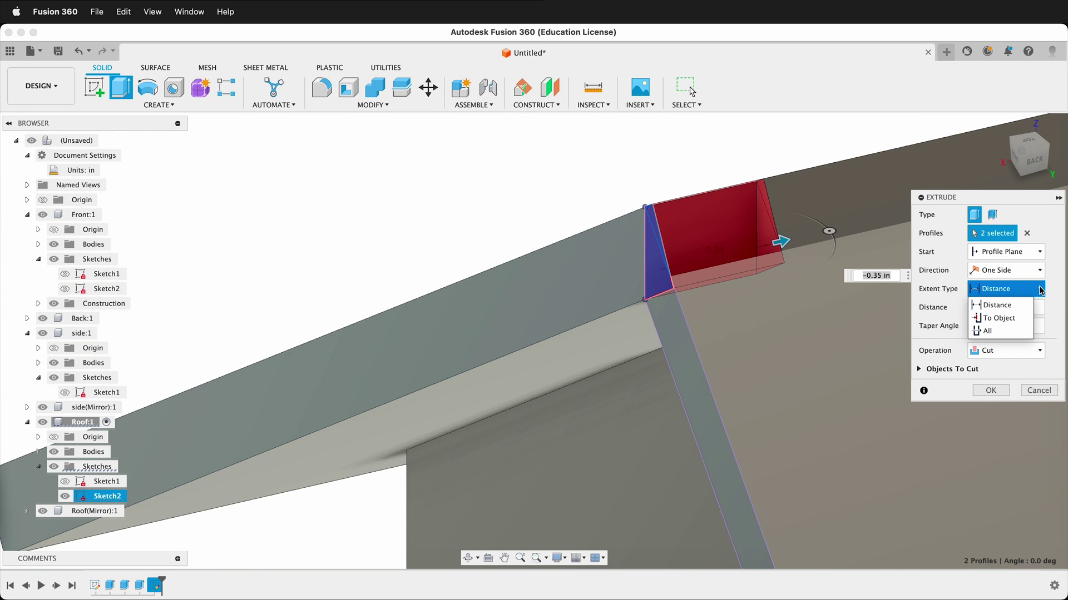
left_click(1013, 333)
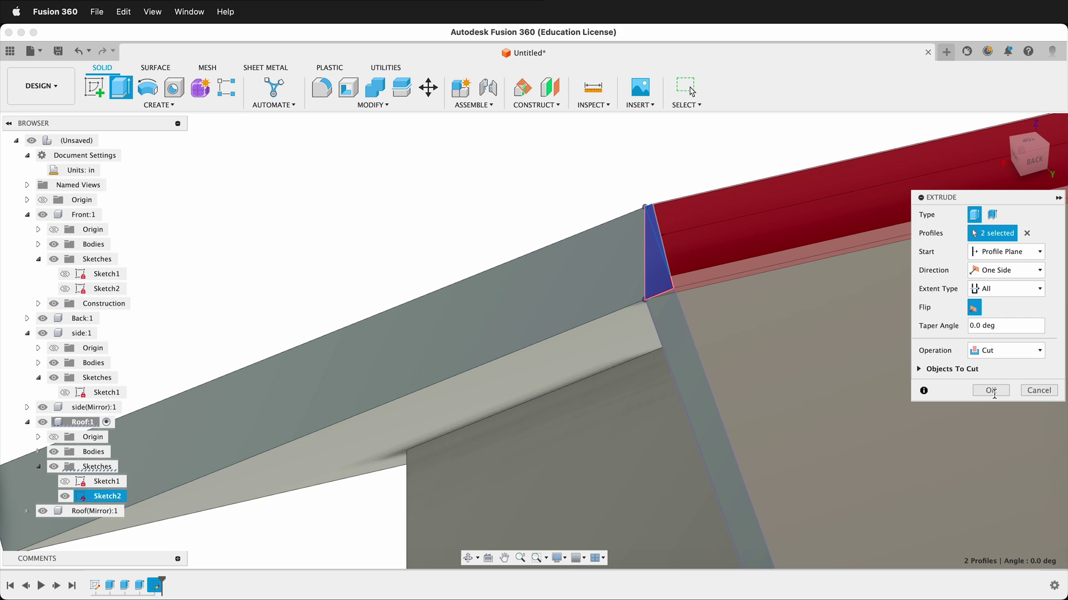
left_click(920, 370)
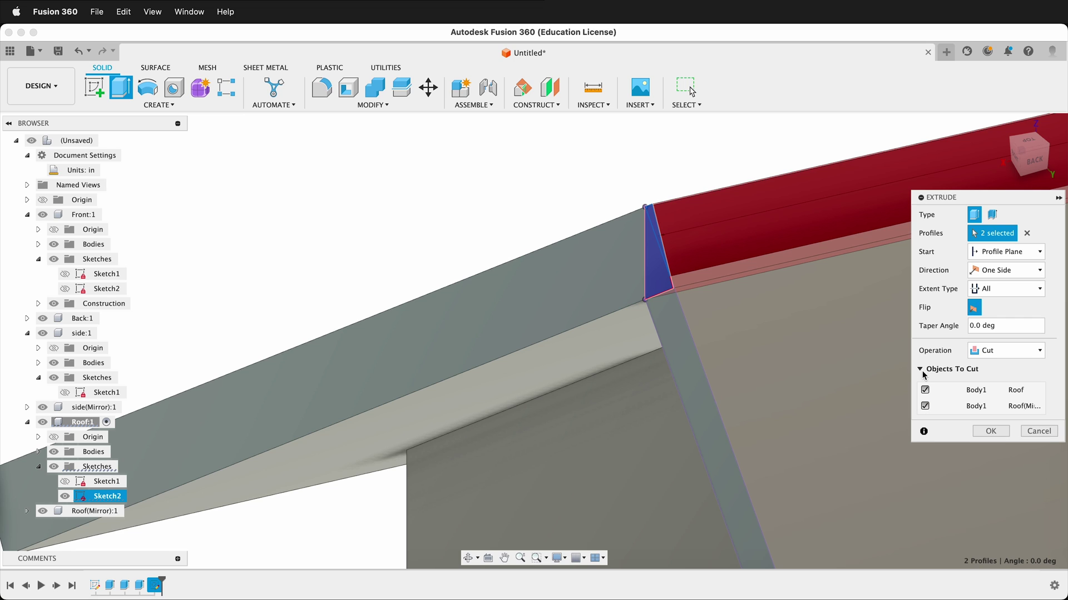
left_click(926, 406)
left_click(989, 432)
scroll(719, 402, "down", 3)
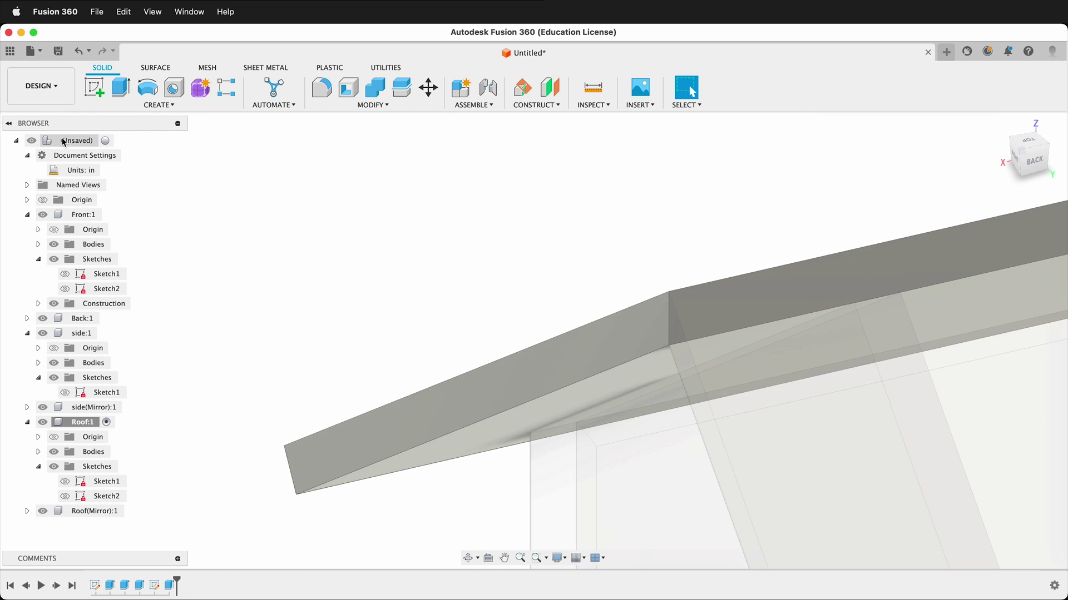
left_click(107, 141)
Step: Examine the mitred ridge joint between the roof panels up close and the complete house from several sides
middle_click_drag(466, 256, 662, 222, "shift")
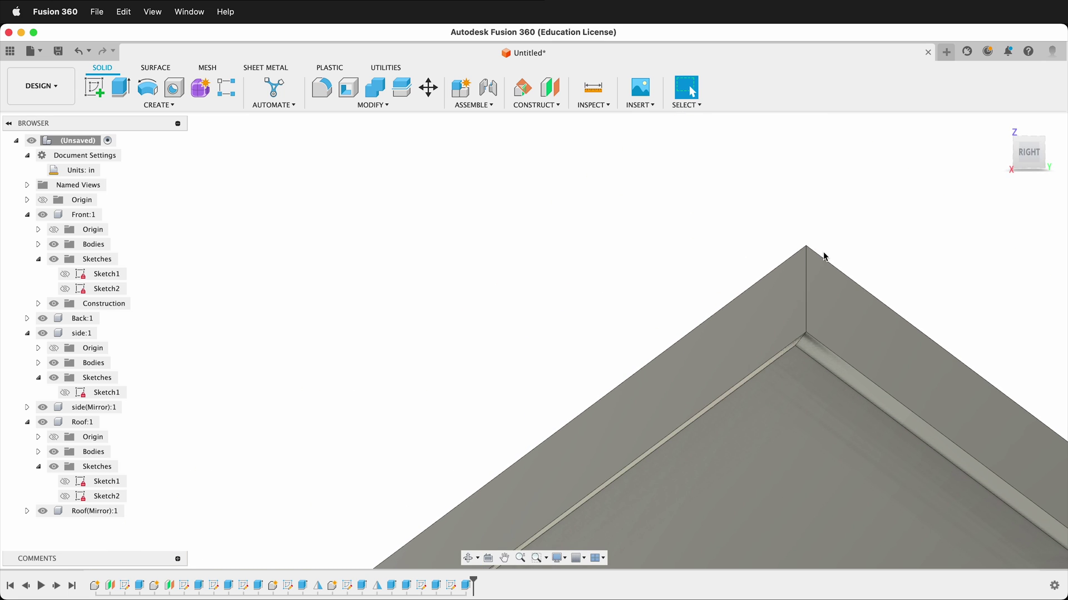
scroll(709, 314, "down", 3)
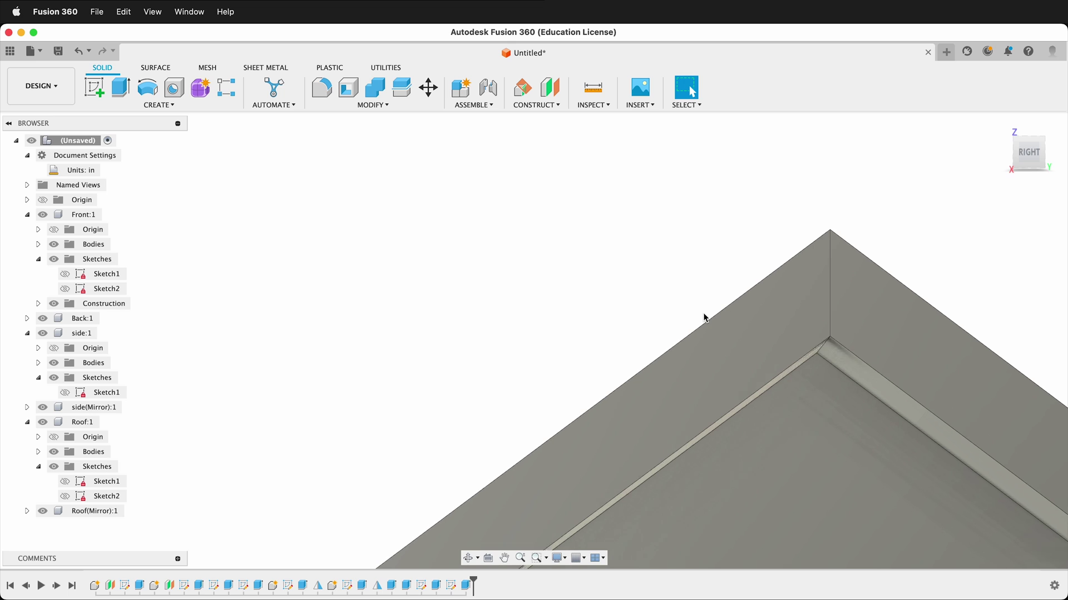
middle_click_drag(703, 327, 789, 300, "shift")
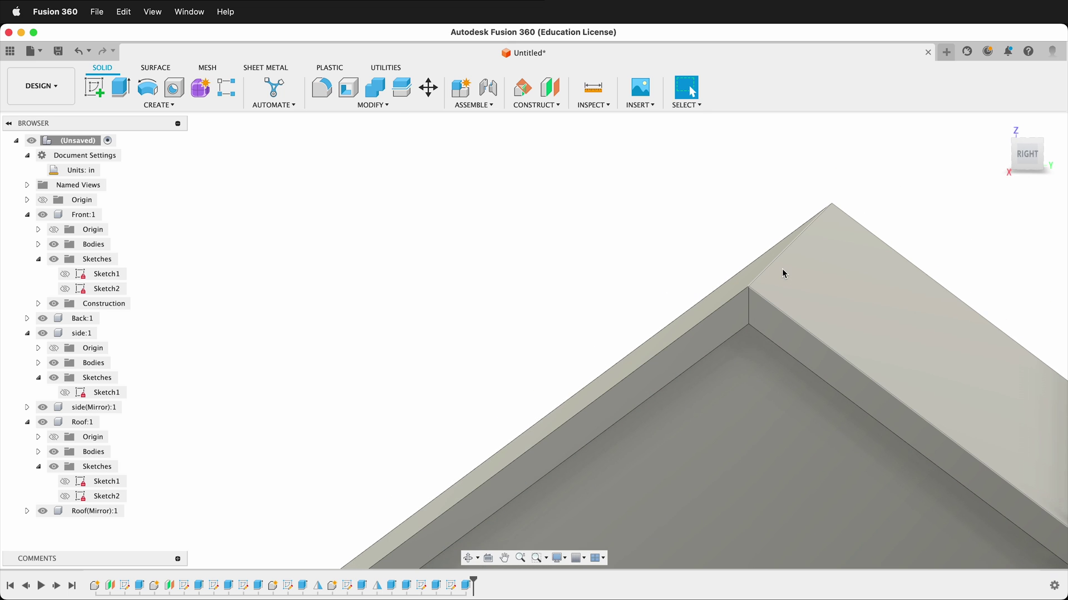
scroll(810, 374, "up", 2)
scroll(809, 374, "down", 4)
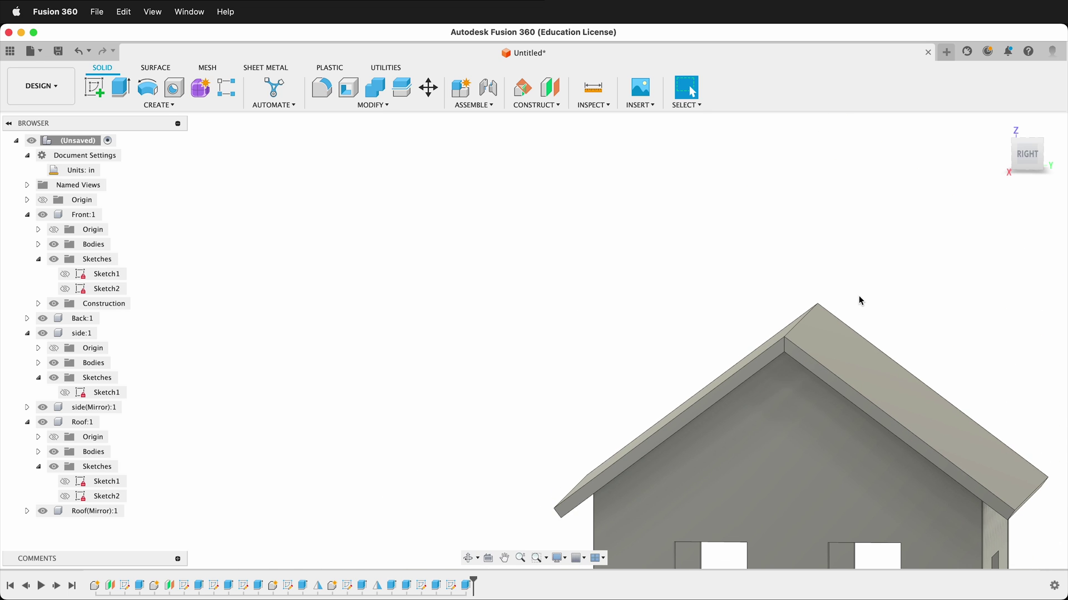
middle_click_drag(879, 334, 765, 114)
middle_click_drag(717, 317, 763, 317)
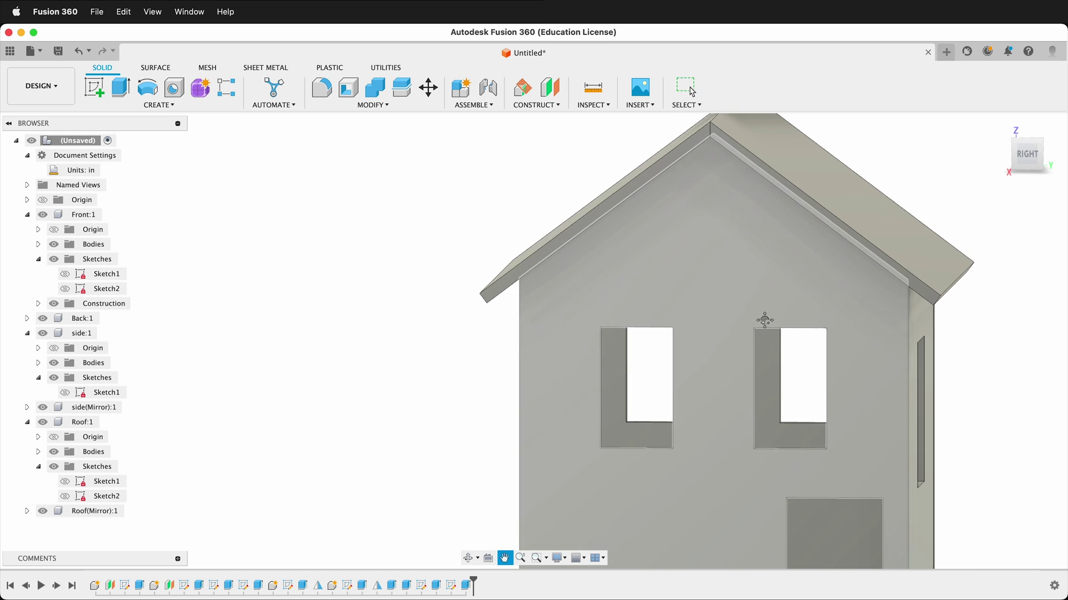
key("F6")
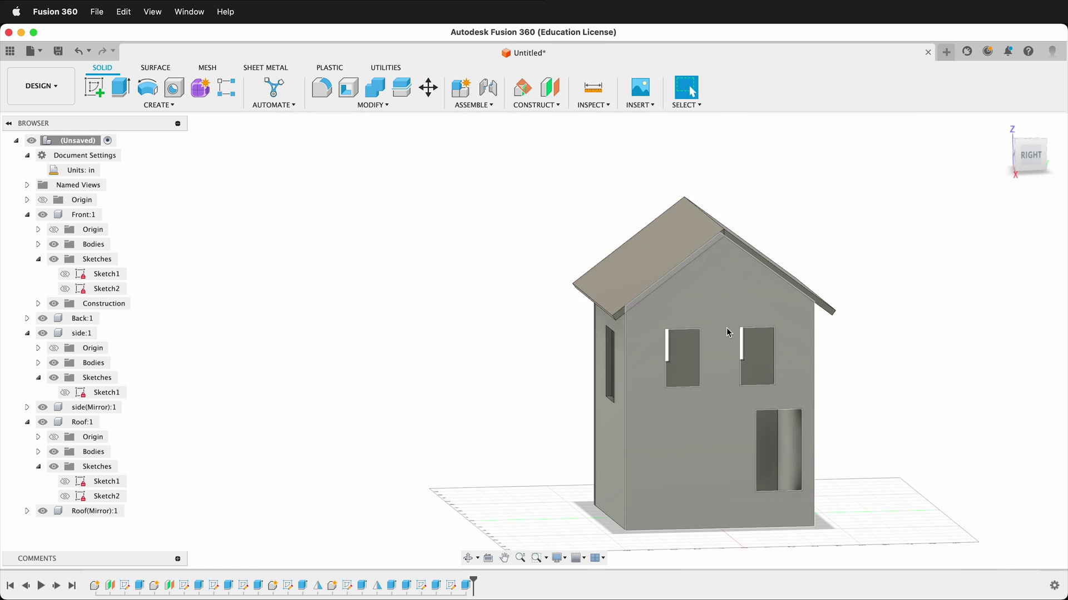
middle_click_drag(703, 429, 617, 356, "shift")
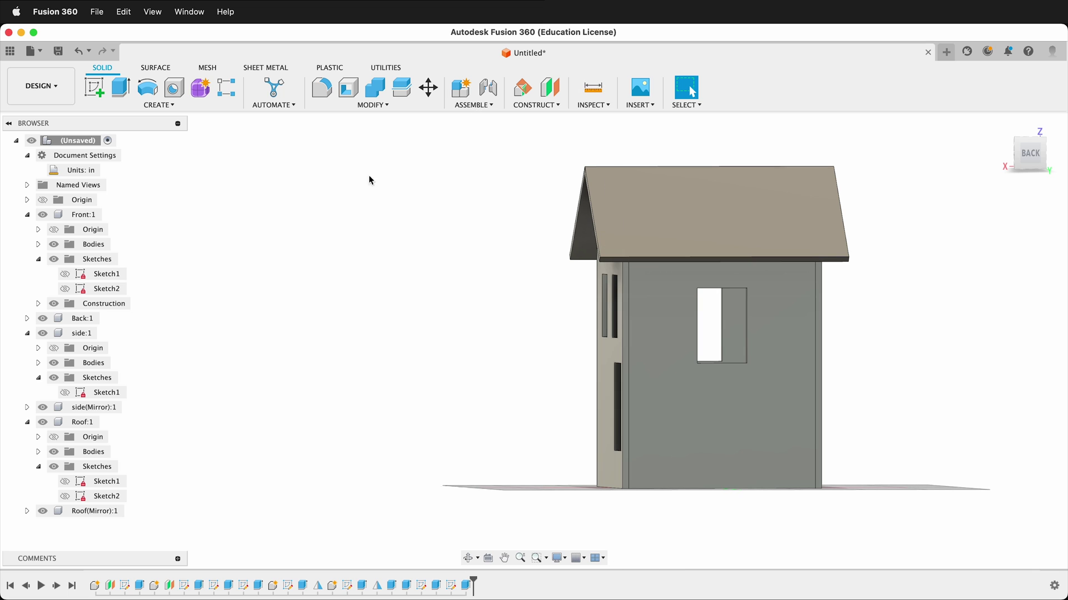
middle_click_drag(452, 264, 601, 268, "shift")
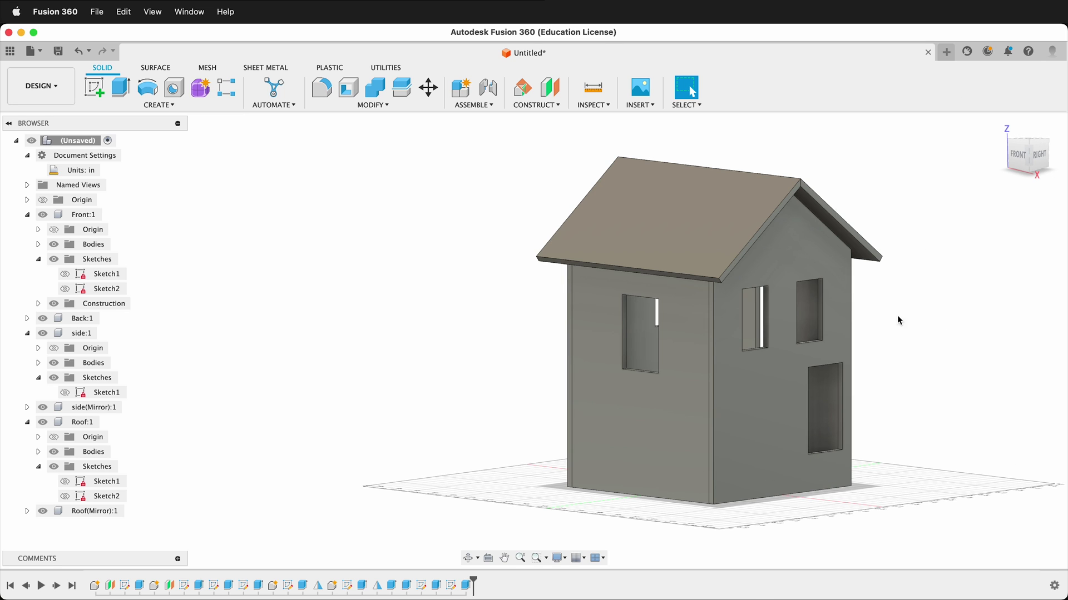
Step: Search the appearance library for "plast" and apply Acrylic (Red) to all wall and roof bodies
key("a")
left_click(331, 388)
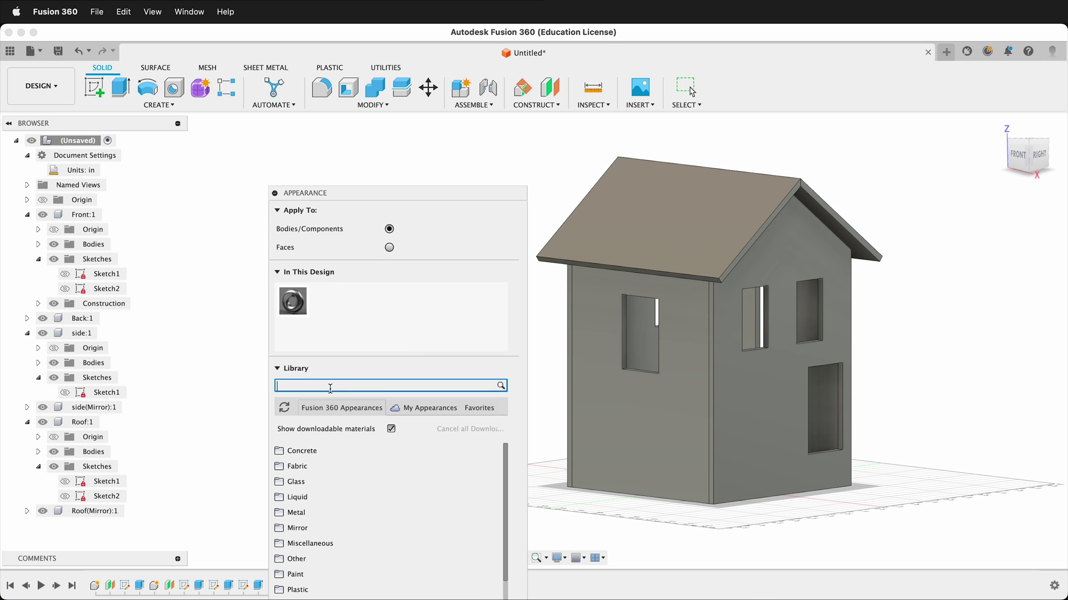
type("plast")
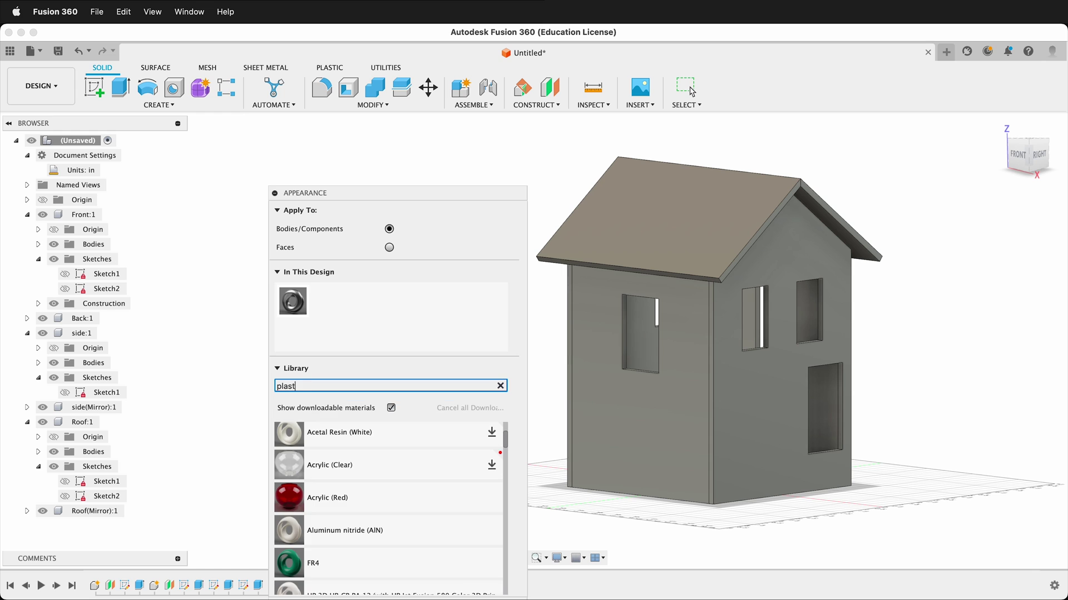
double_click(328, 497)
left_click_drag(289, 497, 768, 356)
left_click(287, 505)
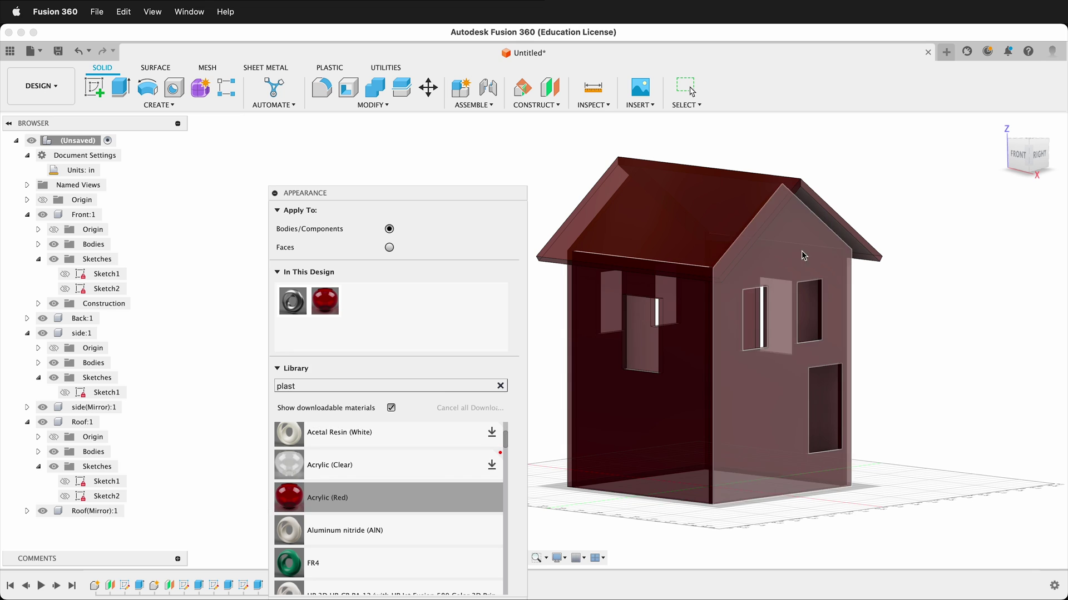
Step: Change the Acrylic (Red) appearance's colour to purple, RGB 212, 38, 206, and close the appearance settings
double_click(321, 306)
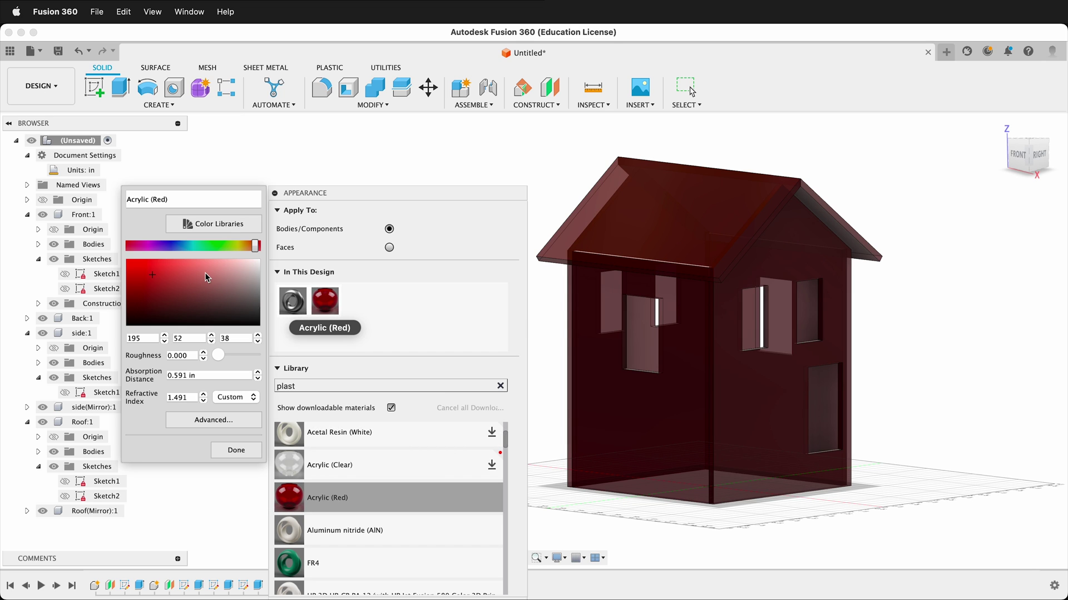
mouse_move(255, 250)
left_mouse_down()
mouse_move(118, 255)
mouse_move(150, 253)
mouse_move(154, 273)
left_mouse_up()
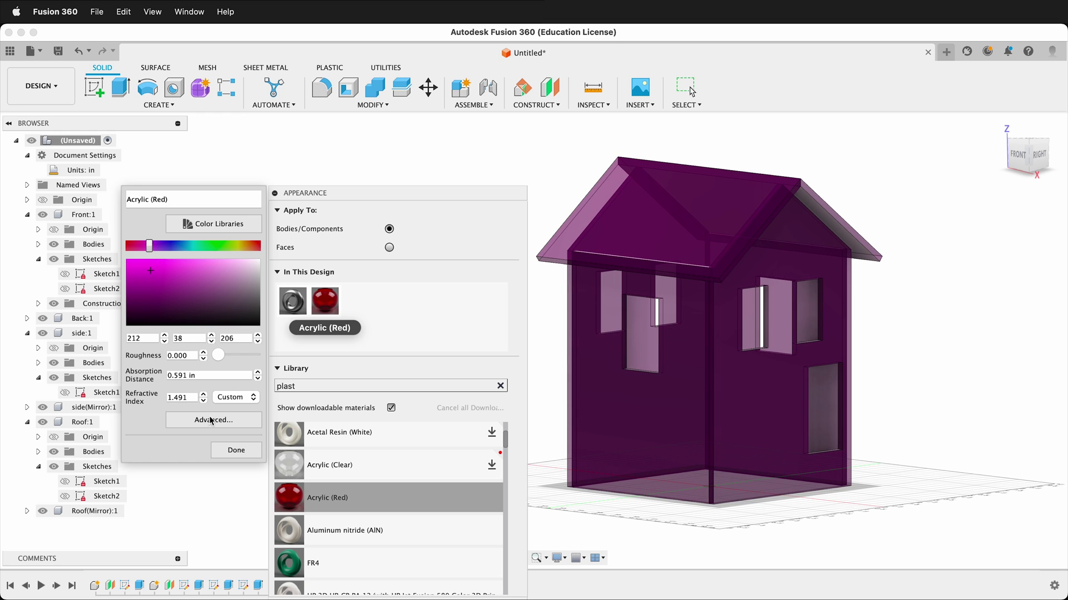
left_click(233, 448)
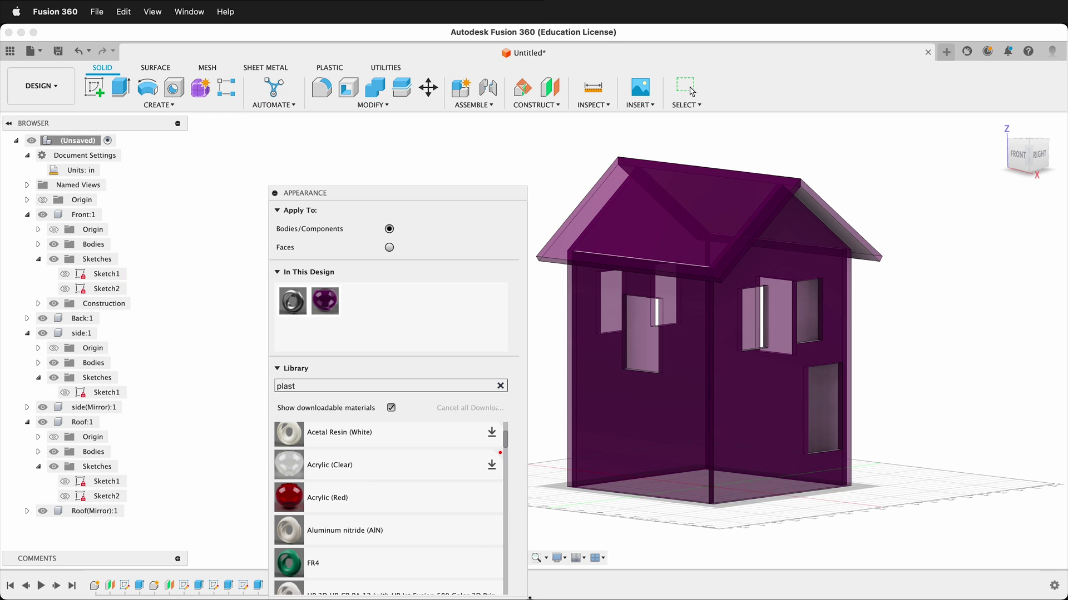
key("Escape")
mouse_move(832, 410)
middle_mouse_down("shift")
mouse_move(932, 362)
mouse_move(754, 398)
mouse_move(827, 398)
middle_mouse_up("shift")
scroll(825, 400, "down", 3)
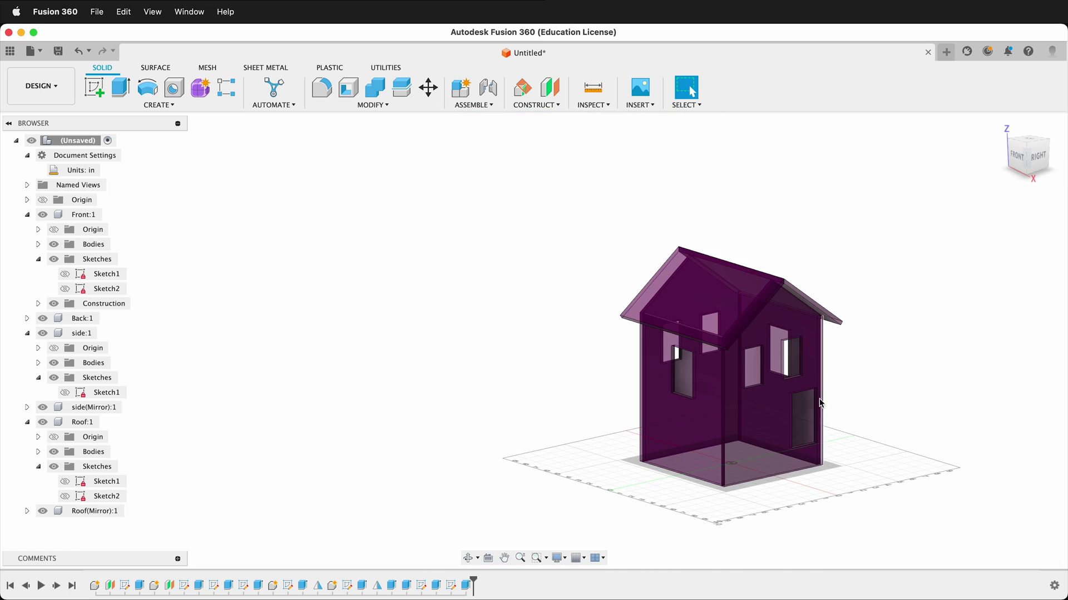
Step: Create a new internal, activated component named Render Base under the top-level assembly
left_click(156, 105)
left_click(150, 117)
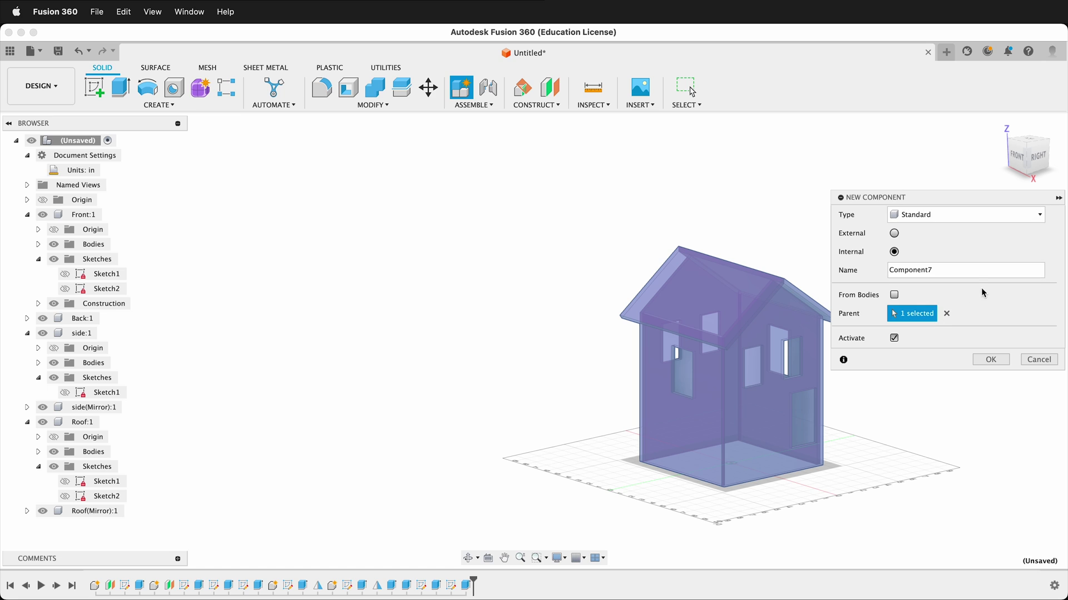
double_click(965, 278)
type("Render Base")
key("Return")
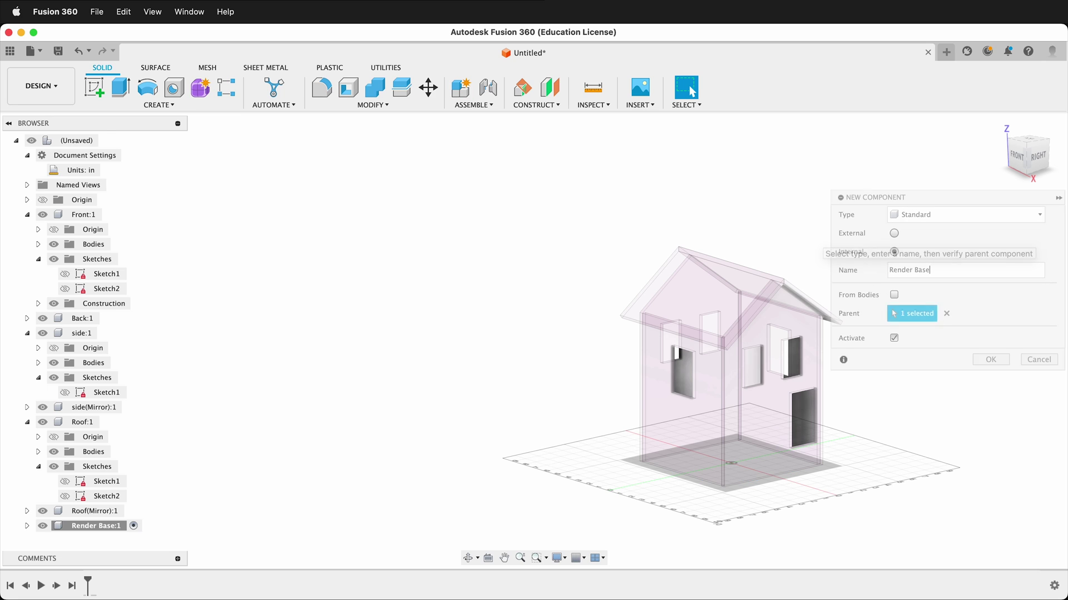
Step: Start a sketch on the horizontal ground plane and draw a very large center rectangle around the house
left_click(89, 87)
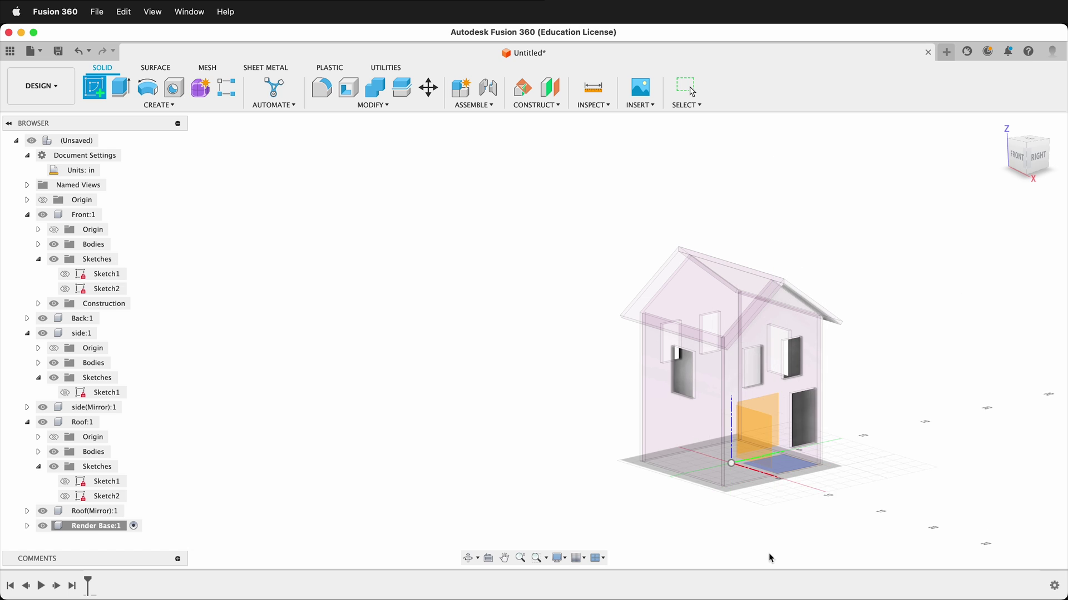
left_click(667, 546)
left_click(164, 104)
mouse_move(145, 134)
left_click(239, 145)
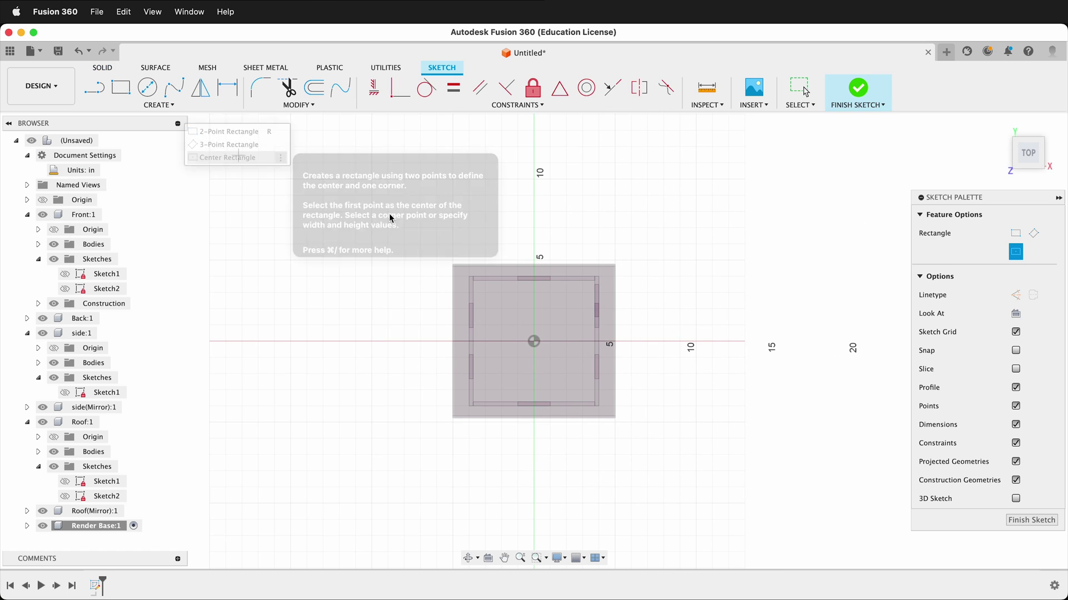
left_click(534, 340)
scroll(610, 471, "down", 5)
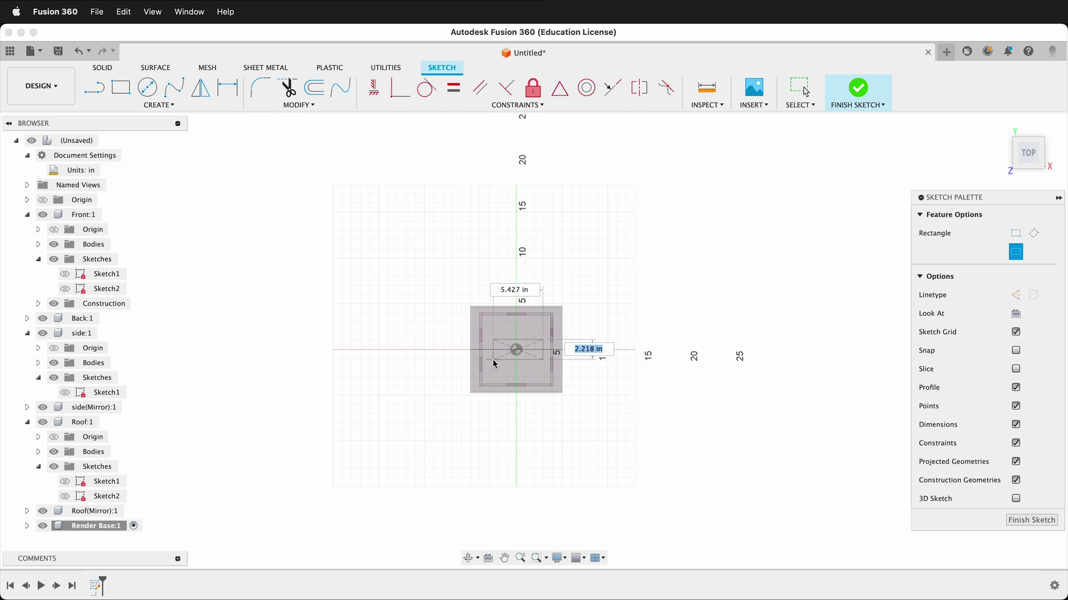
scroll(776, 494, "down", 10)
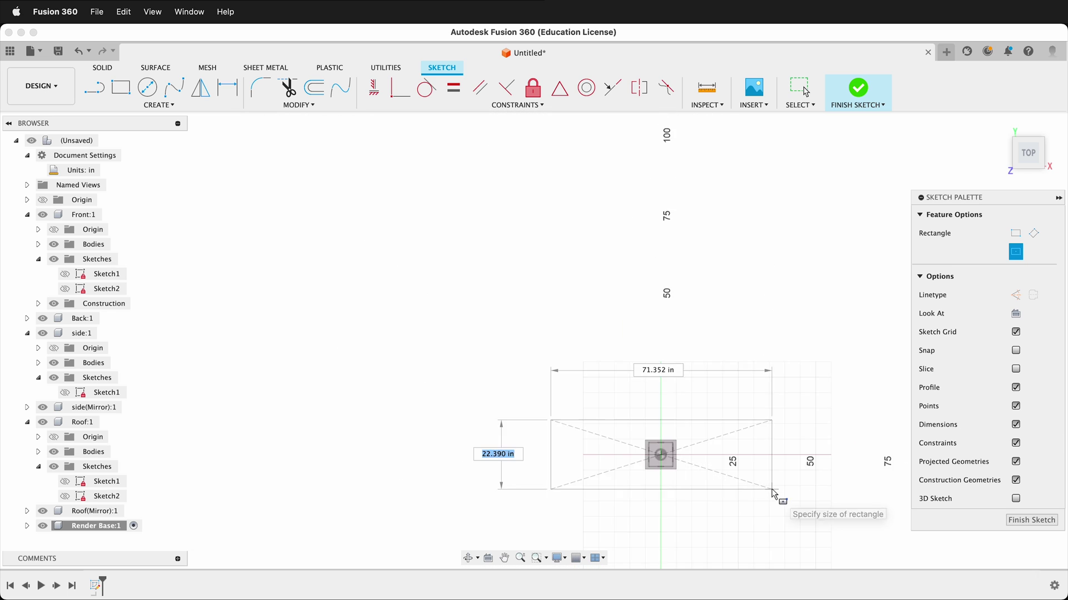
left_click(816, 554)
Step: Constrain the rectangle's center point coincident with the origin and finish the sketch
scroll(567, 448, "up", 10)
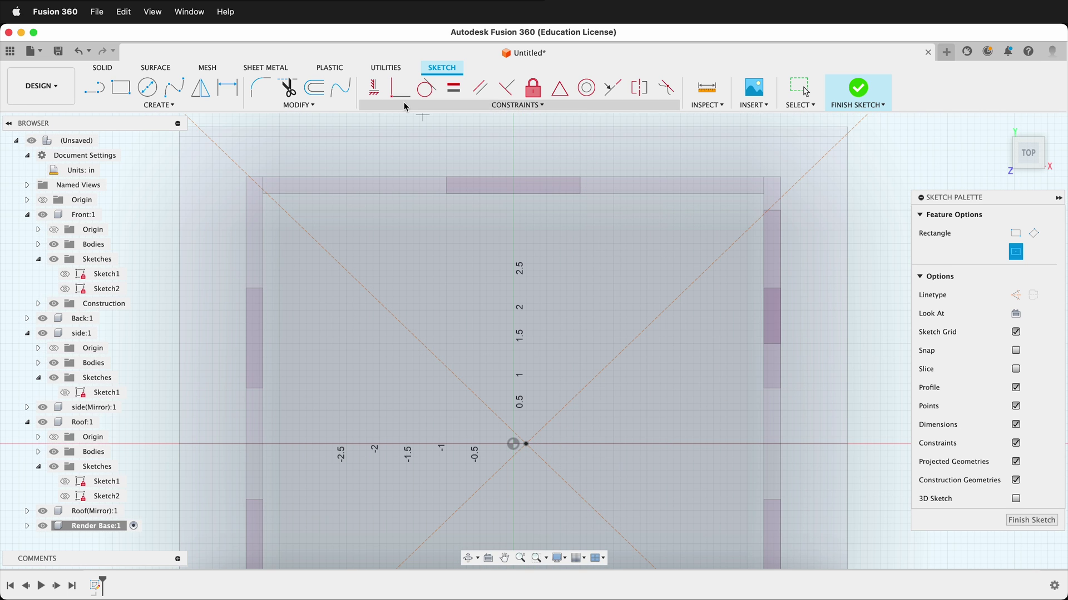
left_click(400, 87)
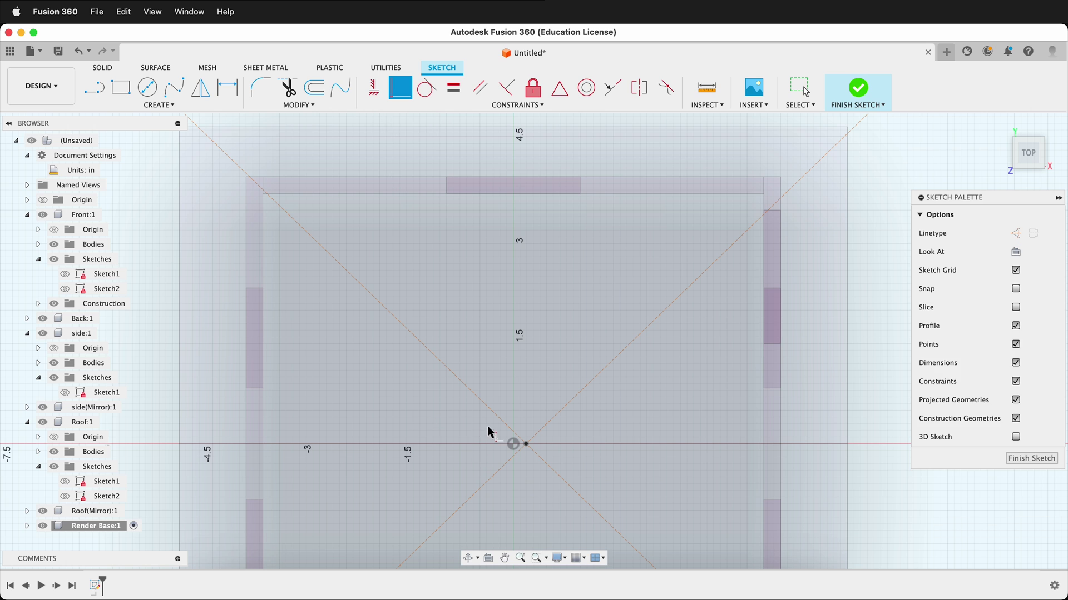
left_click(513, 444)
left_click(526, 444)
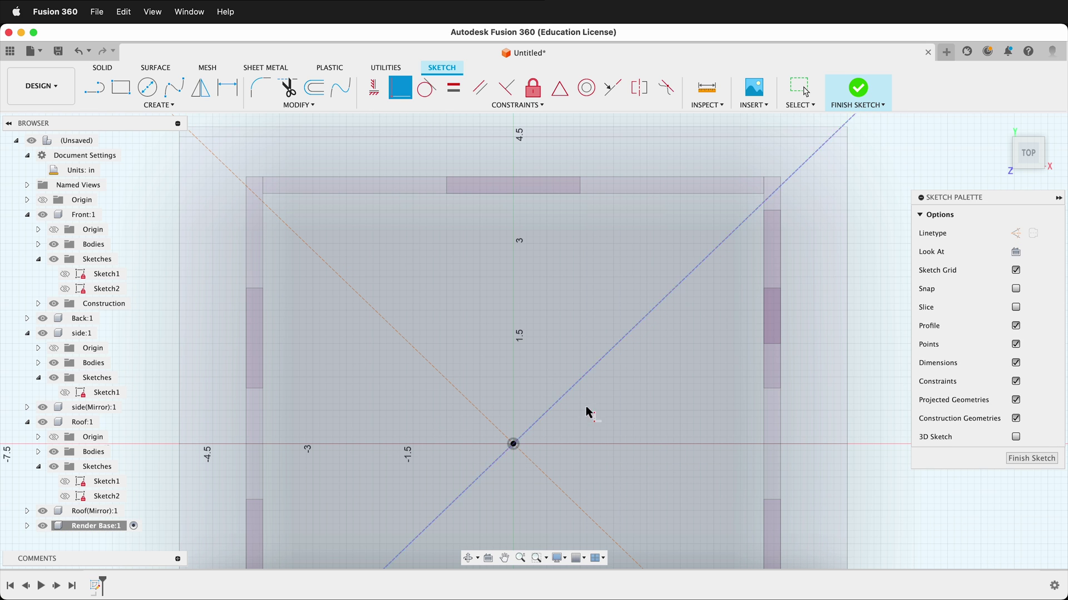
left_click(1032, 461)
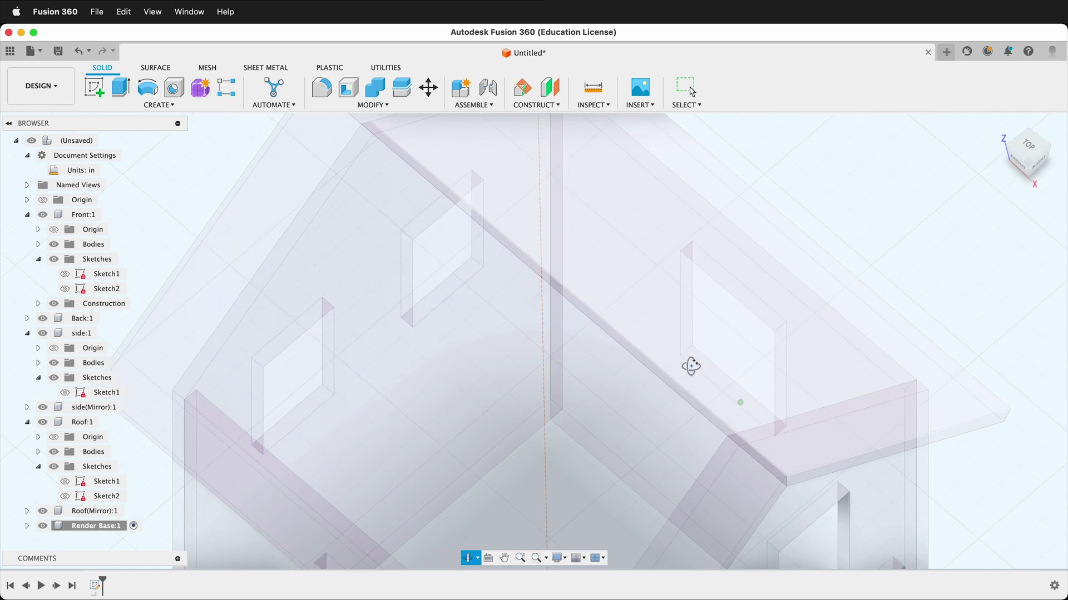
Step: Extrude the large rectangle -0.25 in as a new body to form the ground slab beneath the house
scroll(692, 349, "down", 10)
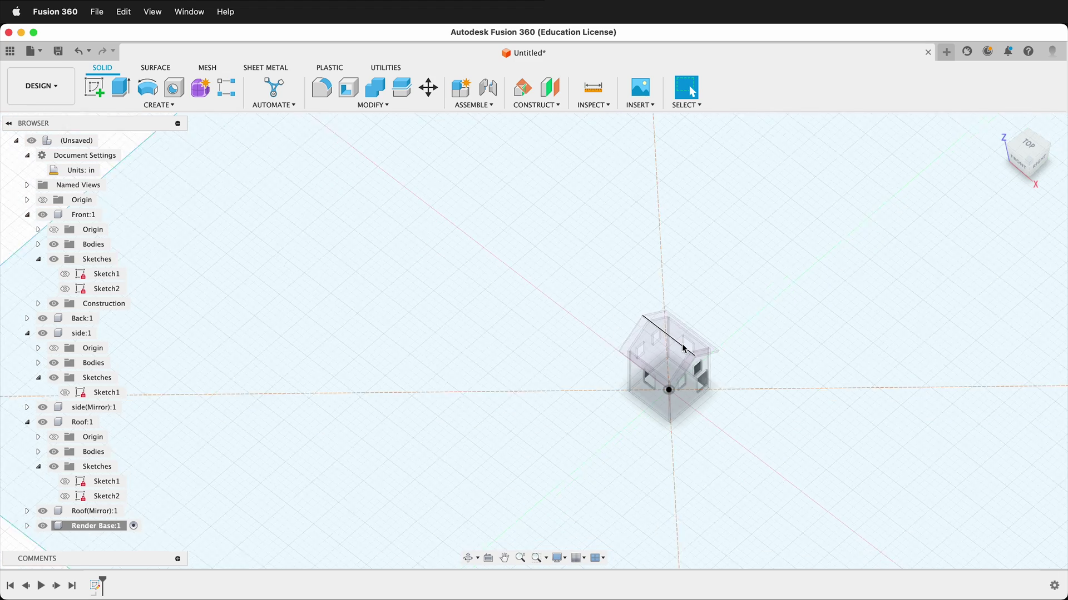
left_click_drag(811, 455, 813, 420)
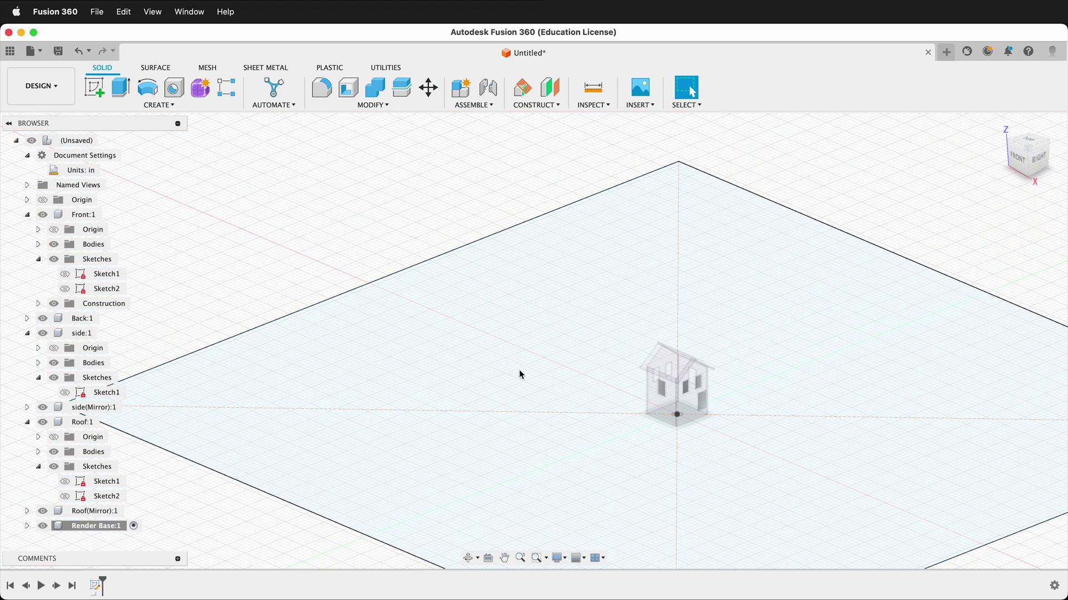
key("e")
type("-.25")
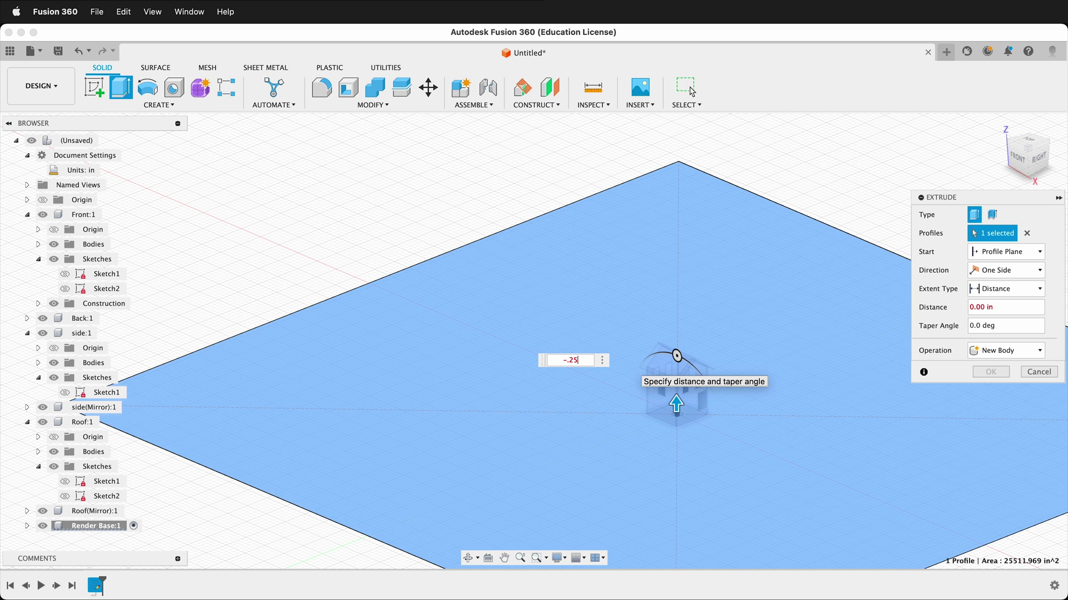
key("Return")
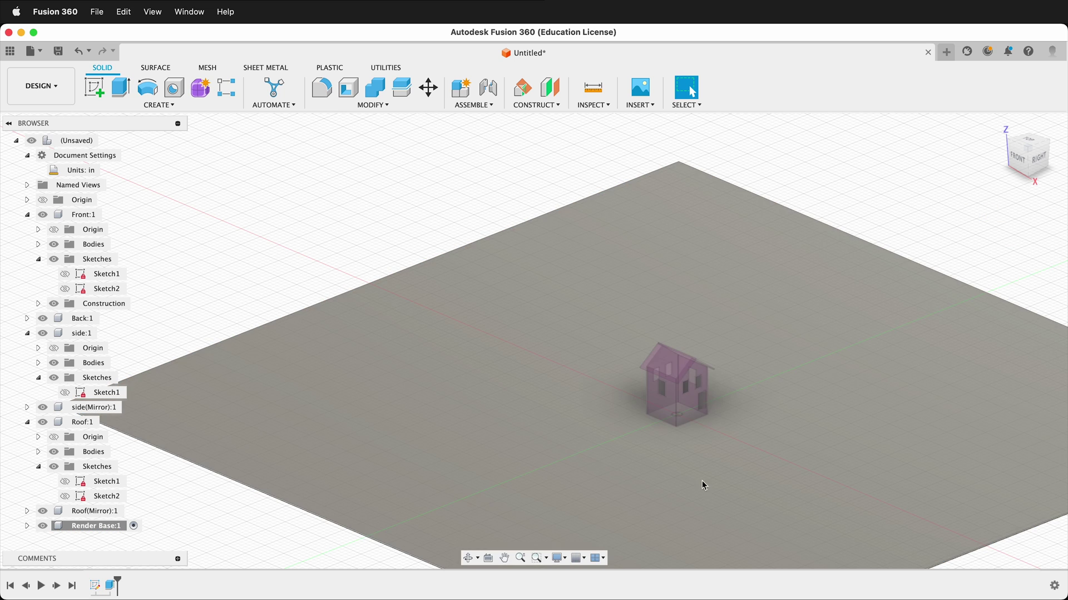
scroll(871, 455, "right", 3)
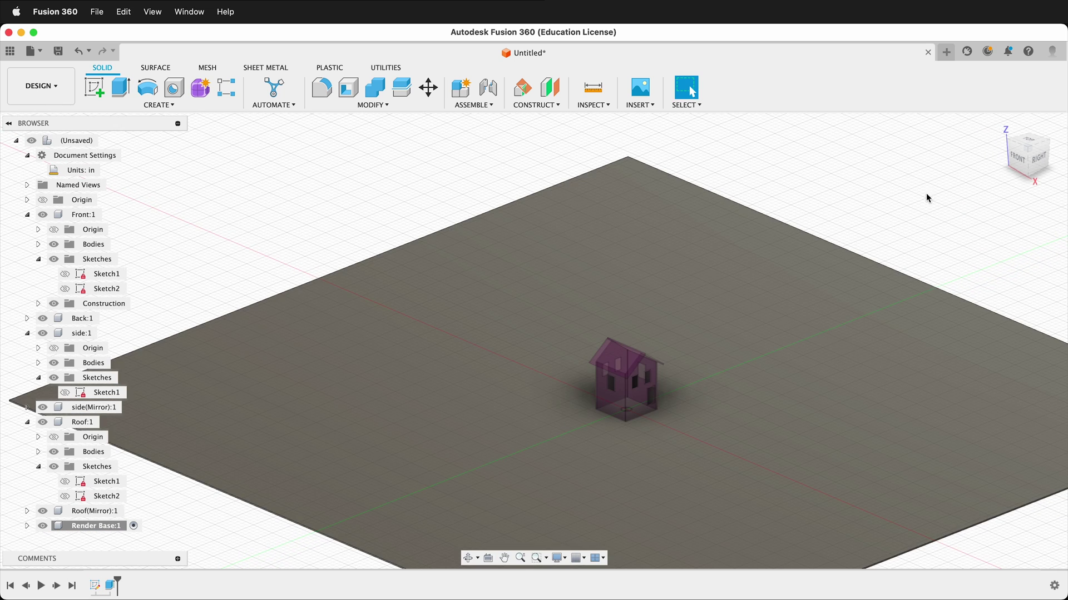
Step: Search the appearance library for "powder" and apply one of the matching appearances to the ground slab
key("a")
left_click(313, 386)
type("powder")
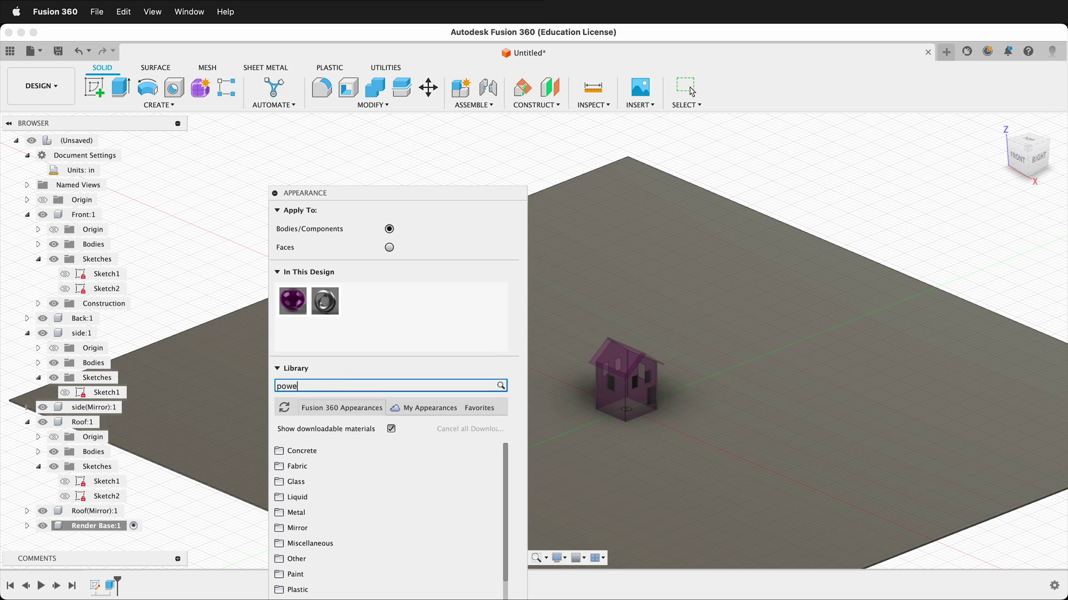
left_click_drag(382, 582, 875, 430)
key("Escape")
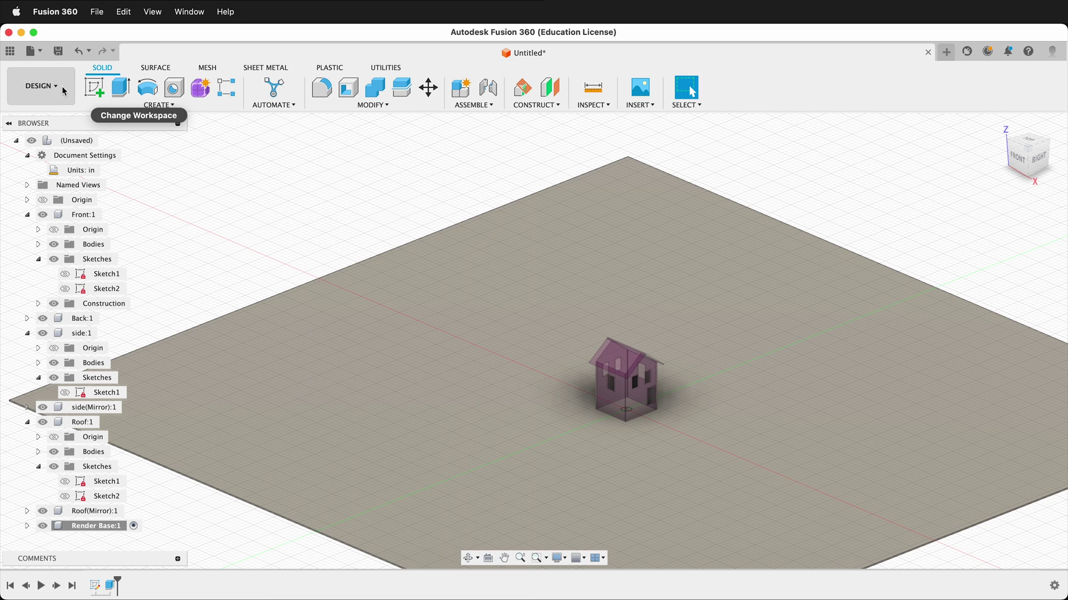
Step: Switch to the Render workspace and look through the environment library in the scene settings
left_click(41, 89)
left_click(33, 160)
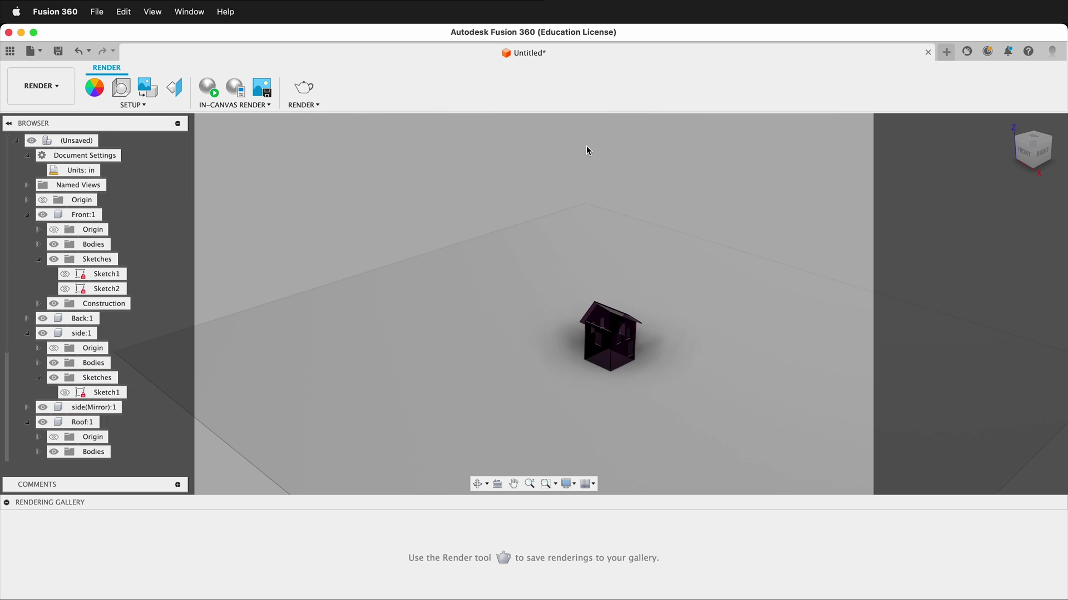
left_click(123, 94)
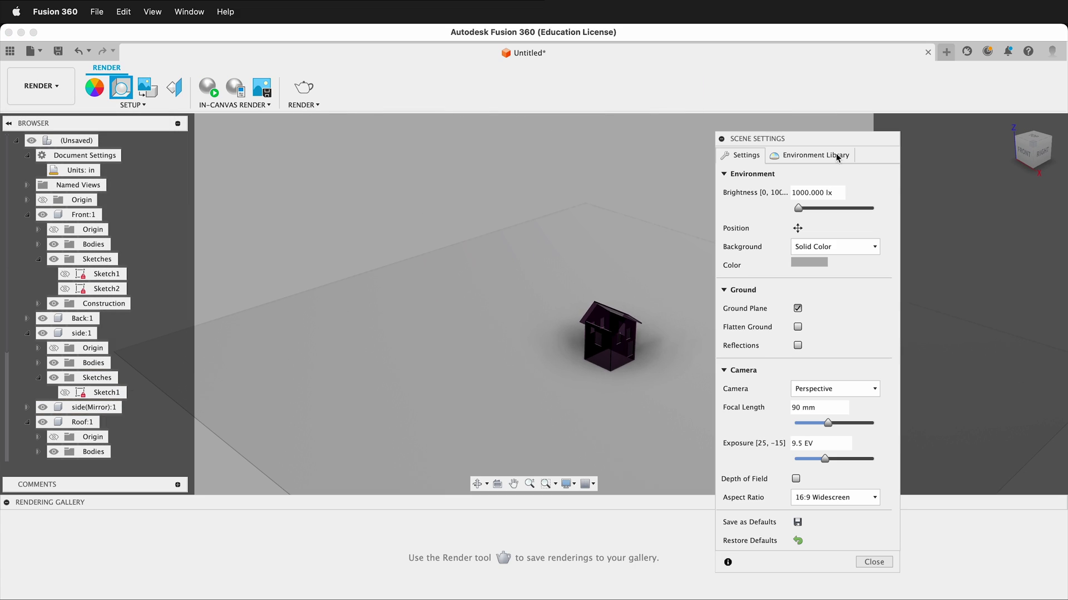
left_click(815, 156)
scroll(777, 423, "down", 3)
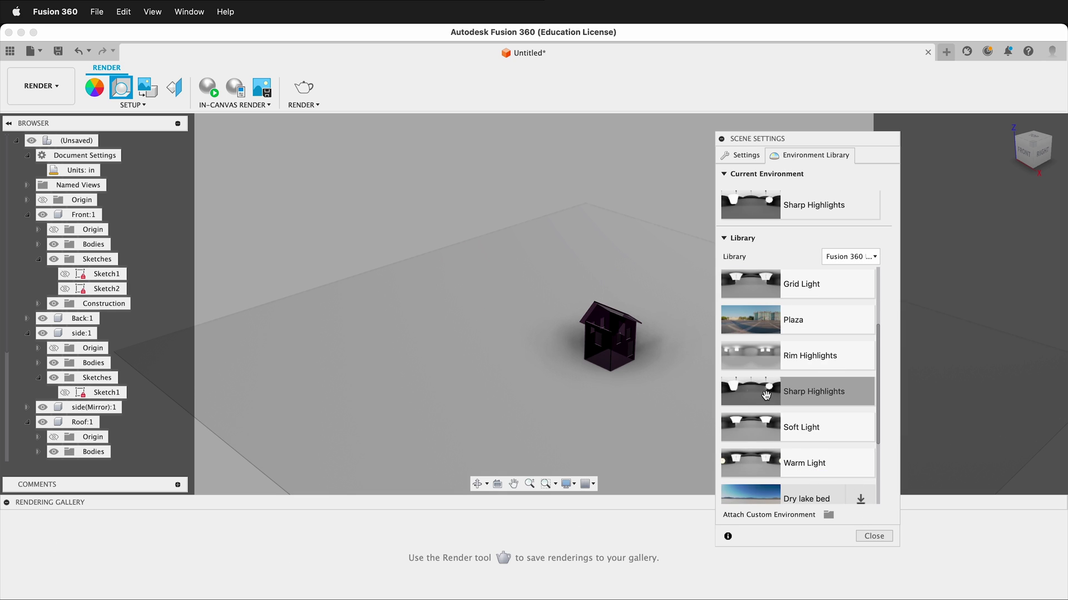
Step: Set the scene background to the environment and close the scene settings
left_click(743, 155)
left_click(829, 246)
left_click(815, 263)
key("Escape")
Step: Frame the house close up from a low angle facing its right side for the render
scroll(669, 401, "up", 3)
middle_click_drag(670, 400, 727, 365, "shift")
scroll(724, 444, "up", 3)
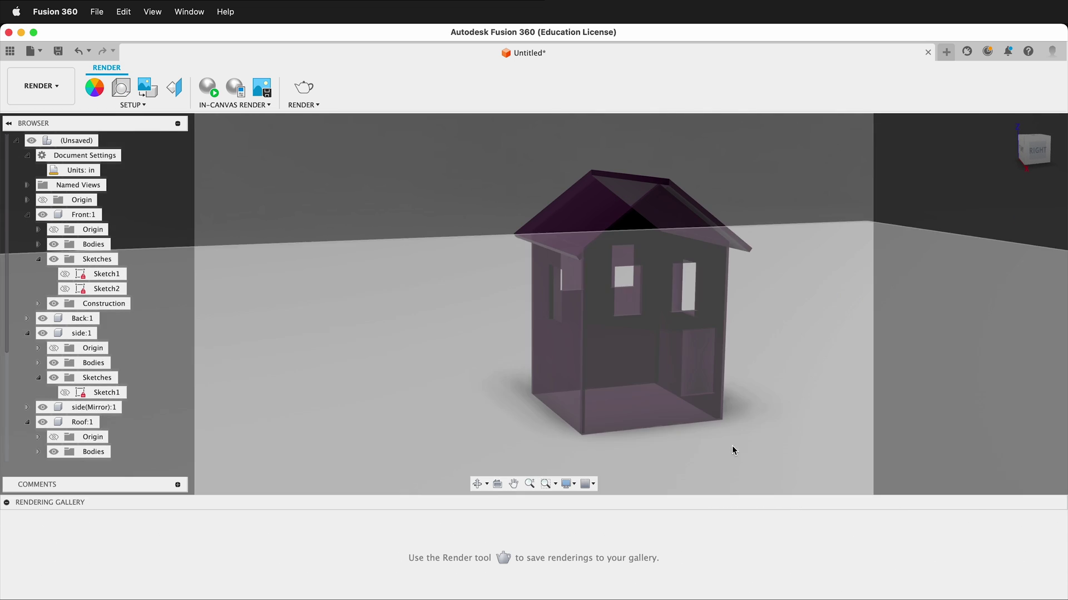